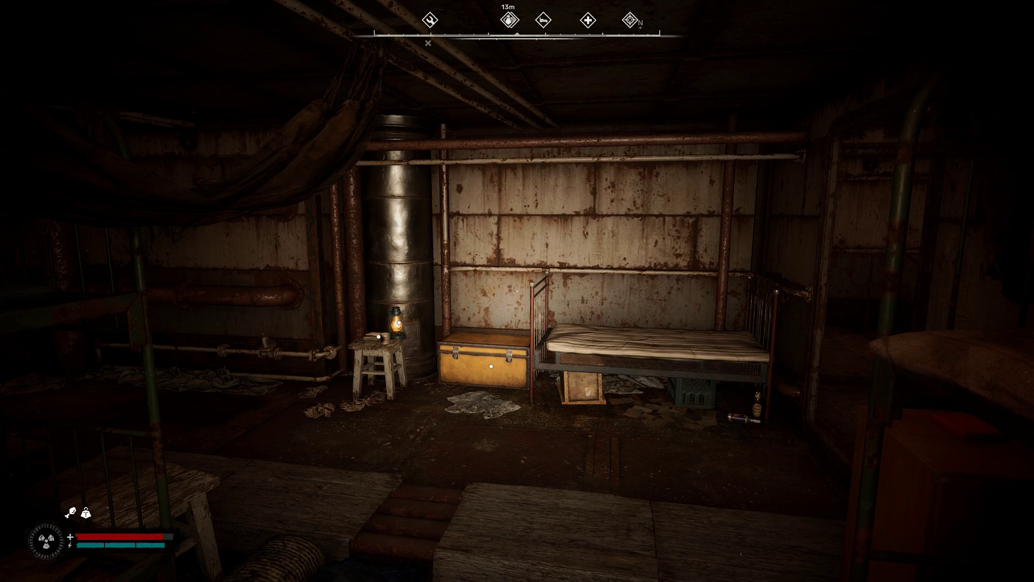
key("w")
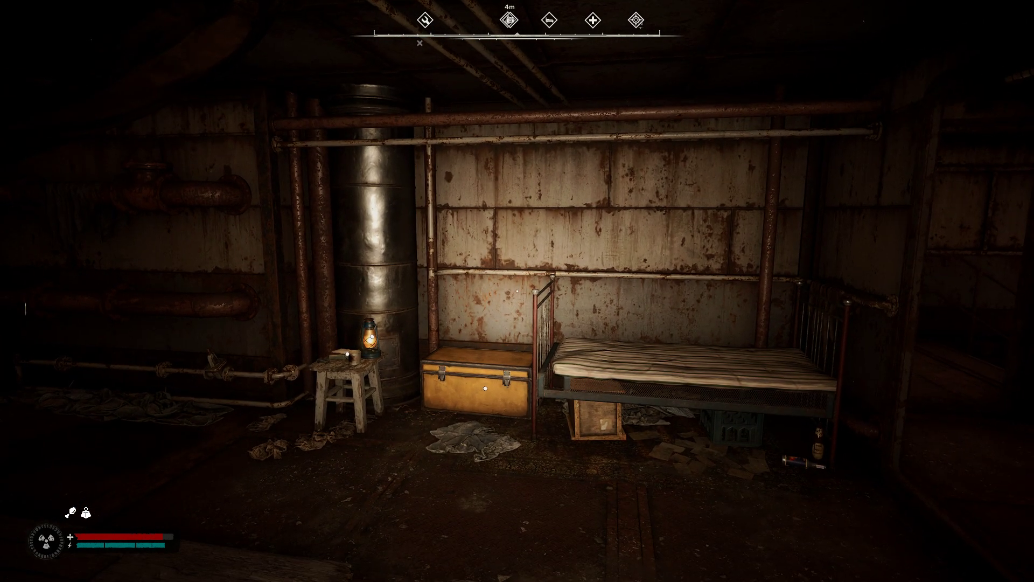
key("s")
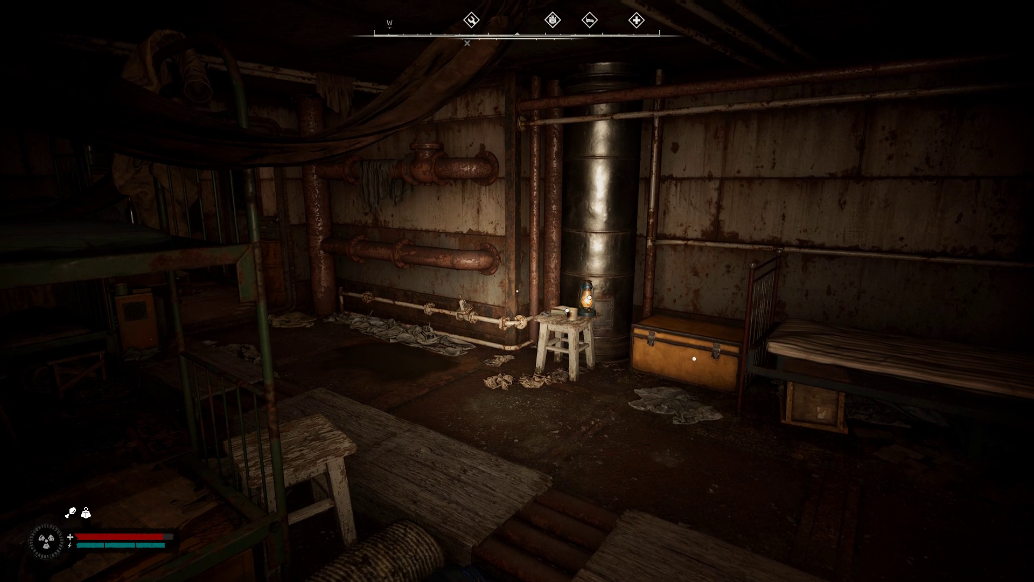
Step: Try entering random text in the expanded developer console, clearing it and closing the console
key("grave")
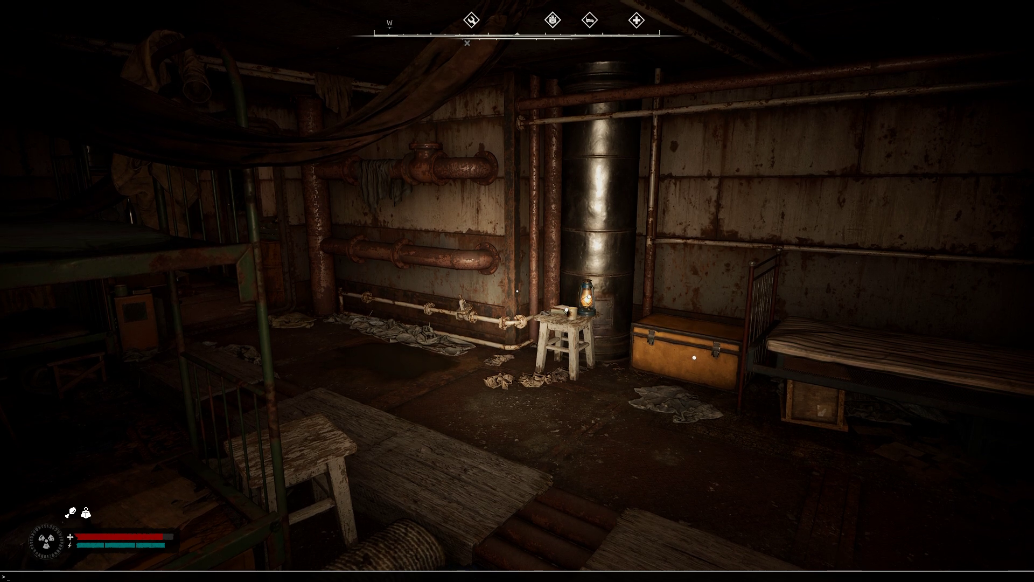
key("grave")
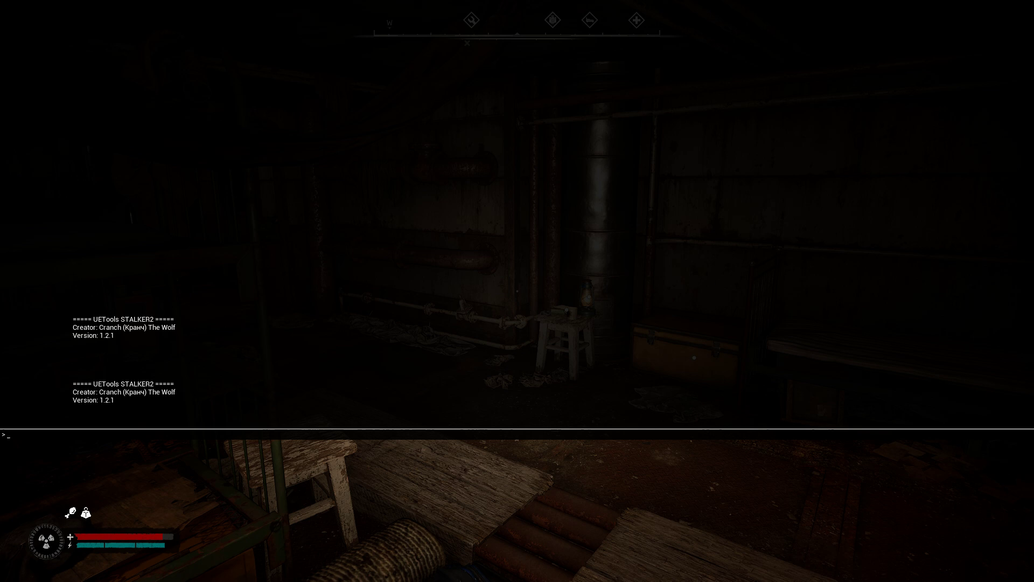
type("sdokf[aspodfk[apsodkf[]apsodfk")
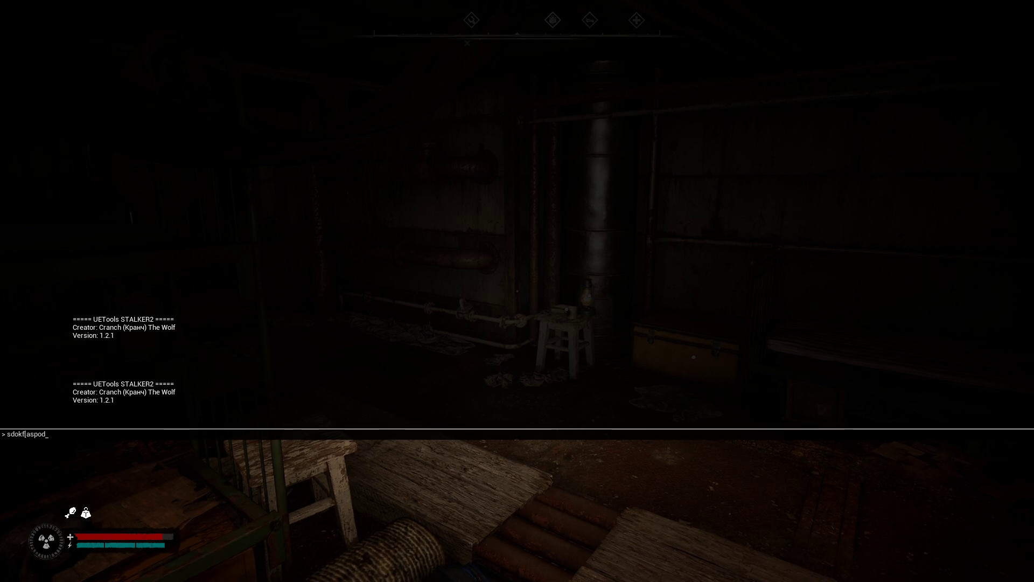
key("BackSpace")
key("BackSpace")
key("BackSpace")
key("BackSpace")
key("BackSpace")
key("BackSpace")
key("BackSpace")
key("BackSpace")
key("BackSpace")
key("BackSpace")
key("BackSpace")
key("BackSpace")
key("BackSpace")
key("BackSpace")
key("BackSpace")
key("BackSpace")
key("BackSpace")
key("BackSpace")
key("BackSpace")
key("BackSpace")
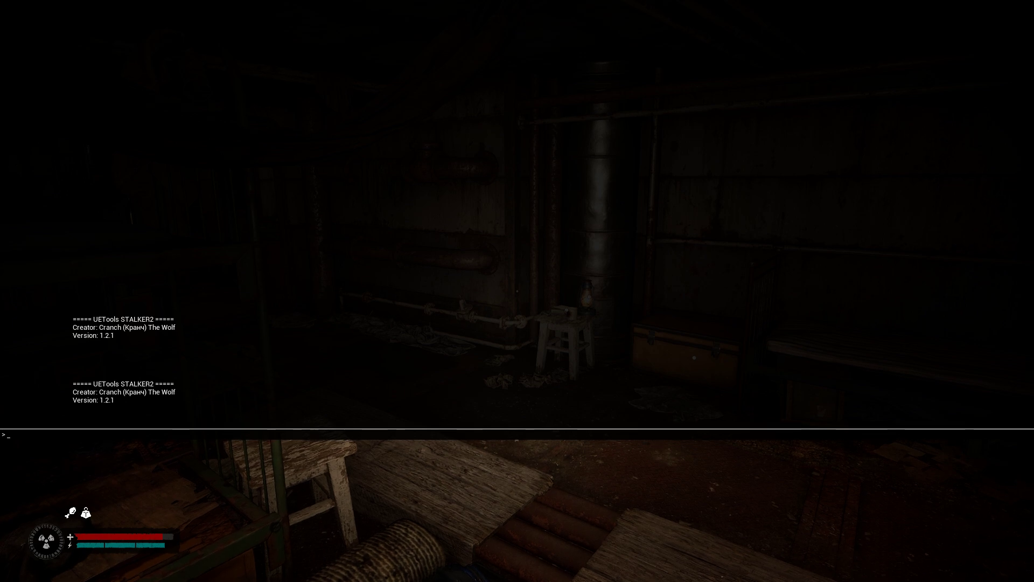
key("grave")
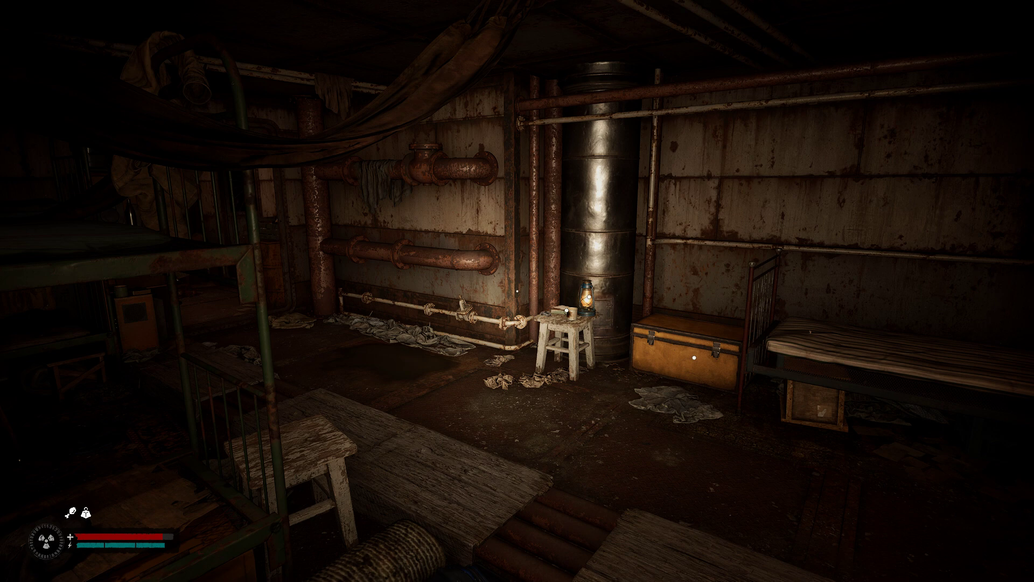
mouse_move(517, 291)
key("w")
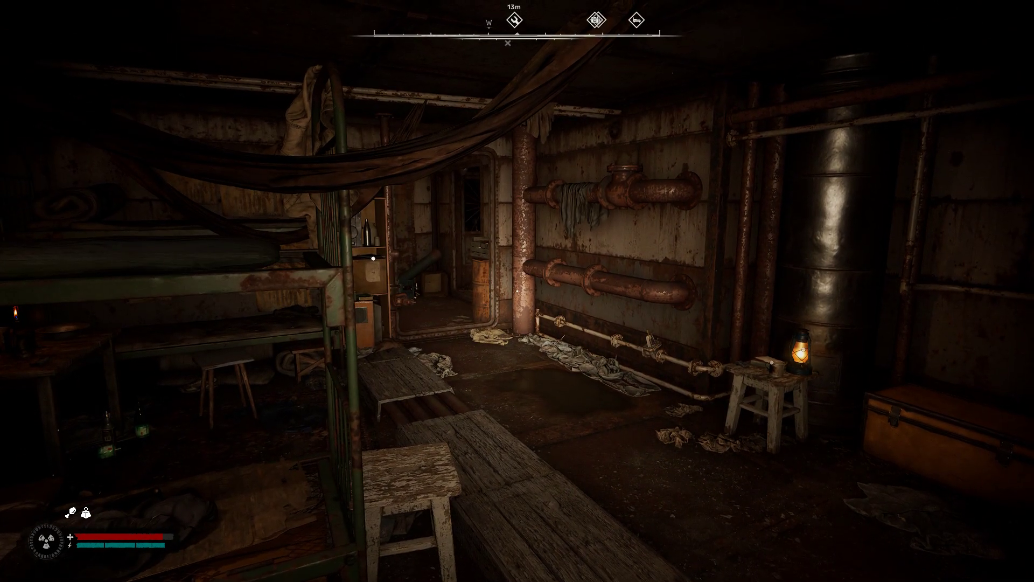
key("a")
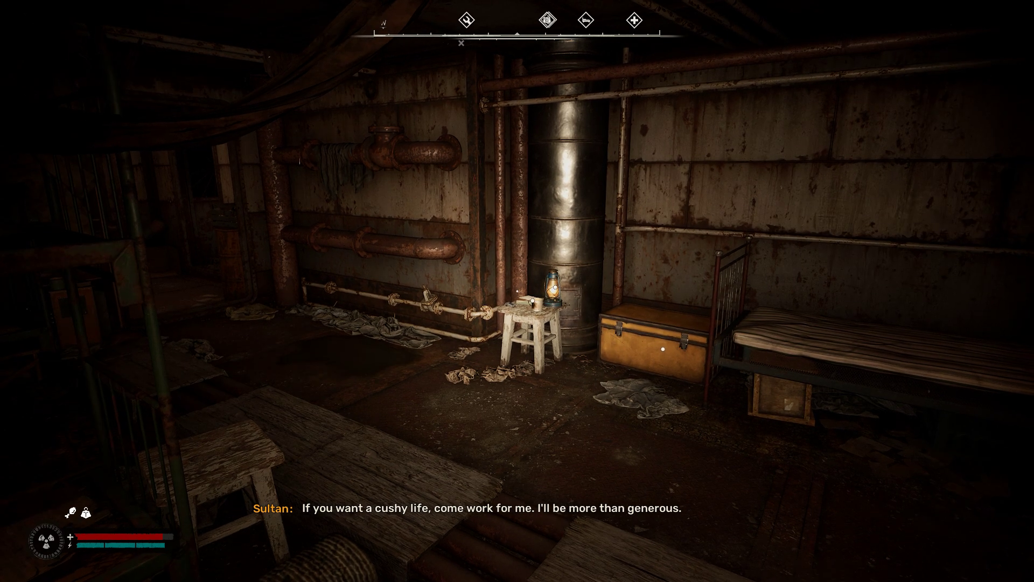
Step: Switch to the browser and review the UETools mod page's description, requirements, installation instructions and common console commands
key("alt+Tab")
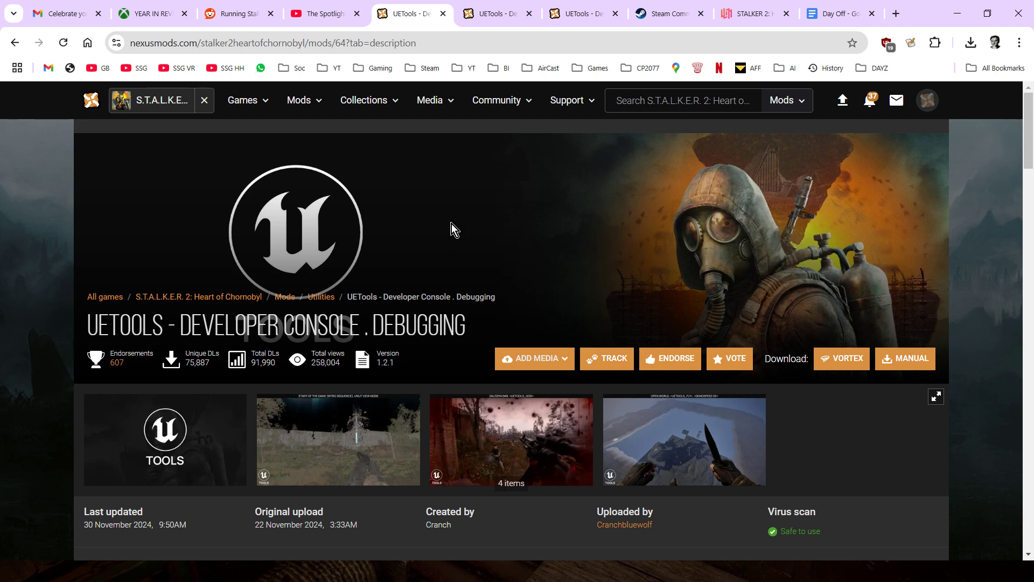
scroll(456, 222, "down", 1)
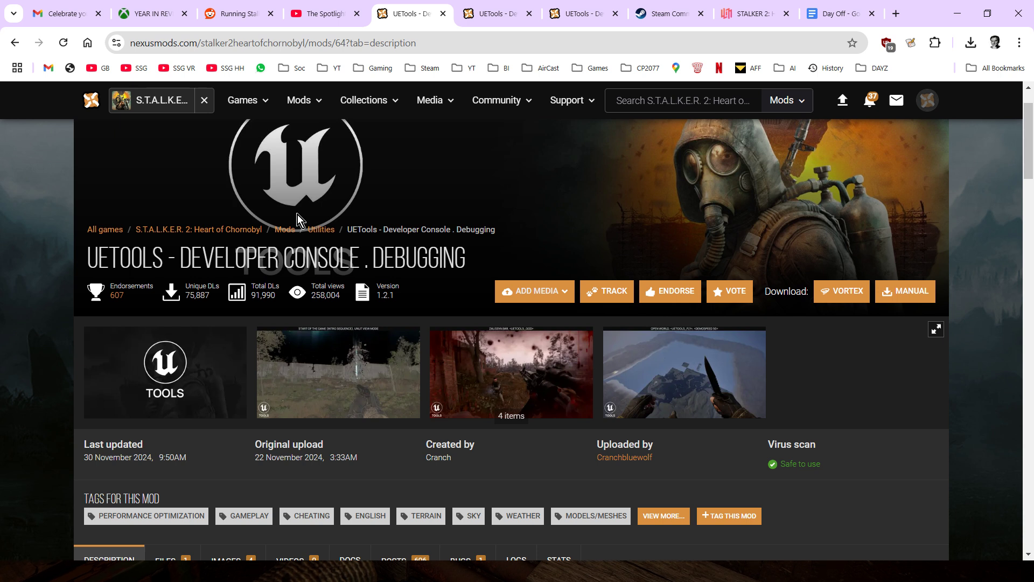
scroll(254, 227, "down", 1)
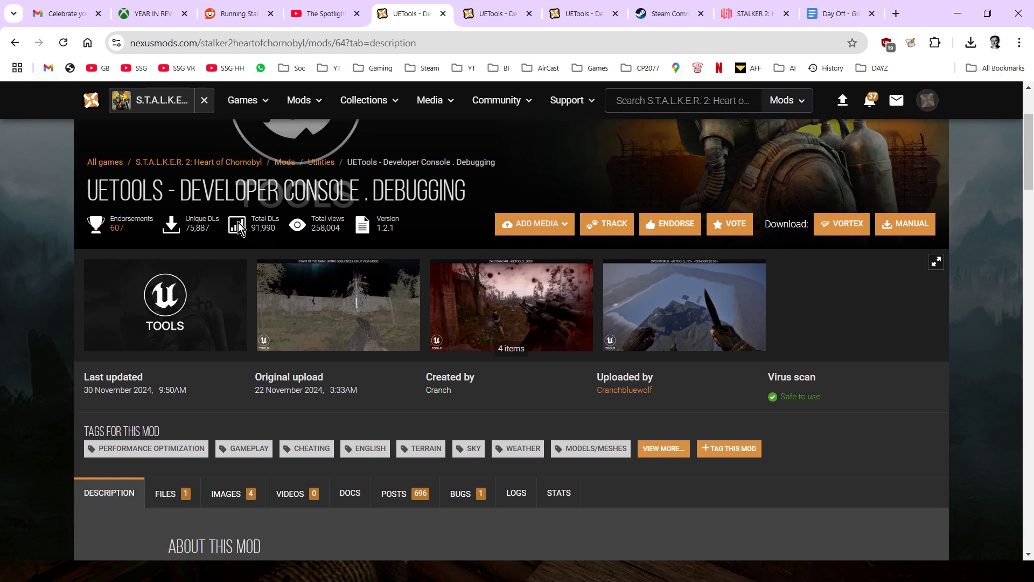
scroll(238, 227, "down", 6)
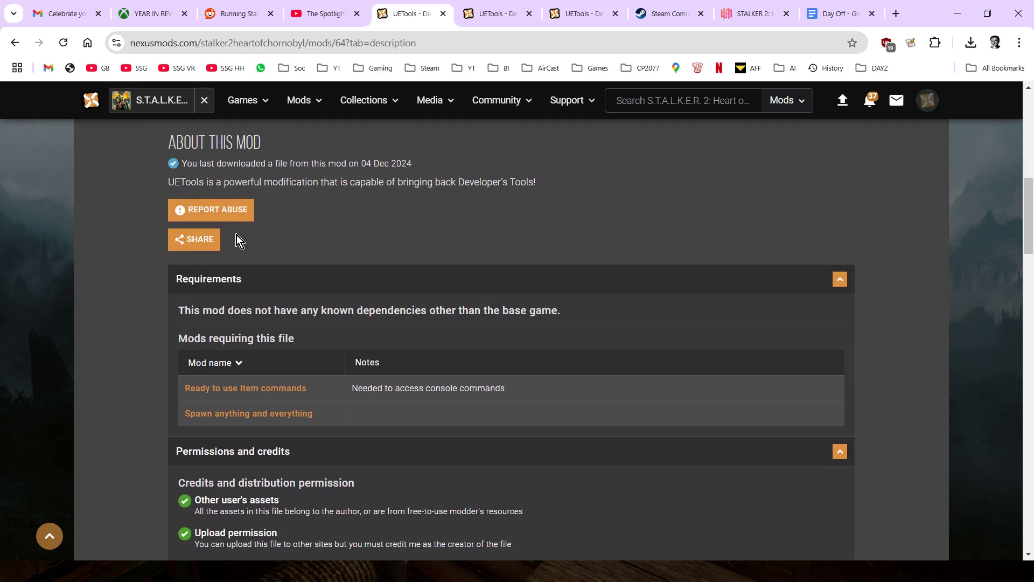
scroll(243, 259, "down", 9)
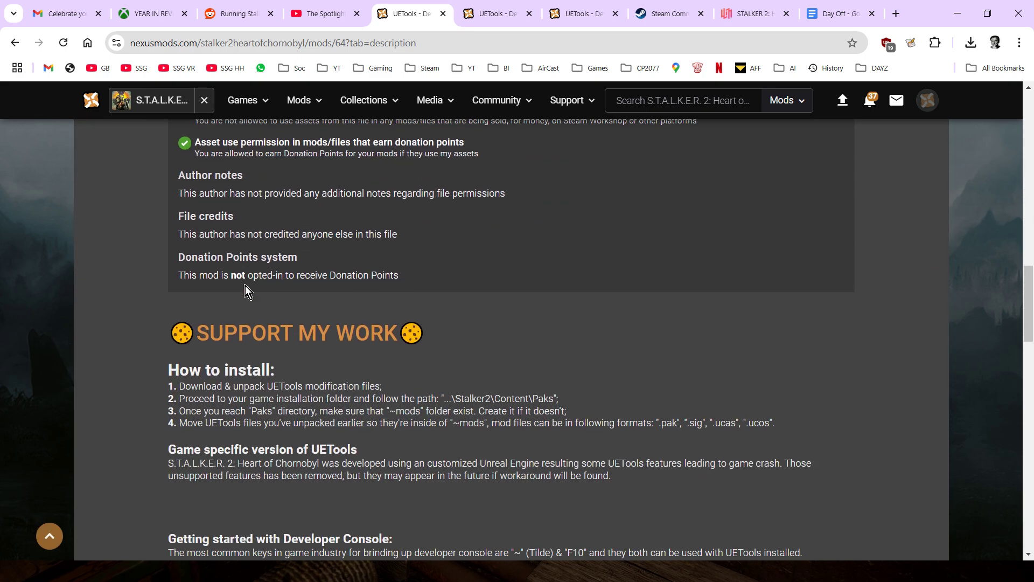
scroll(245, 290, "down", 7)
scroll(244, 290, "up", 4)
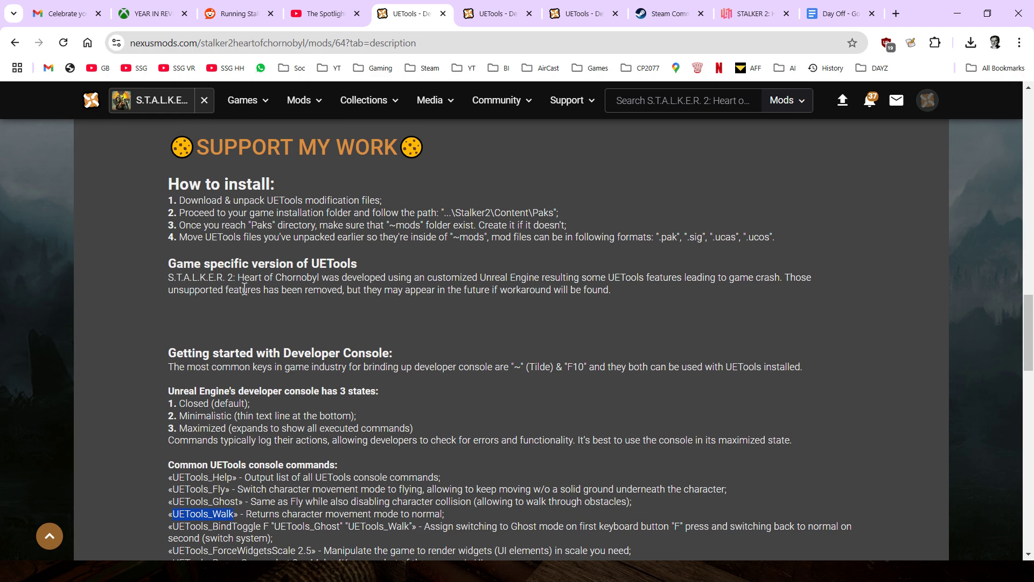
scroll(244, 289, "up", 5)
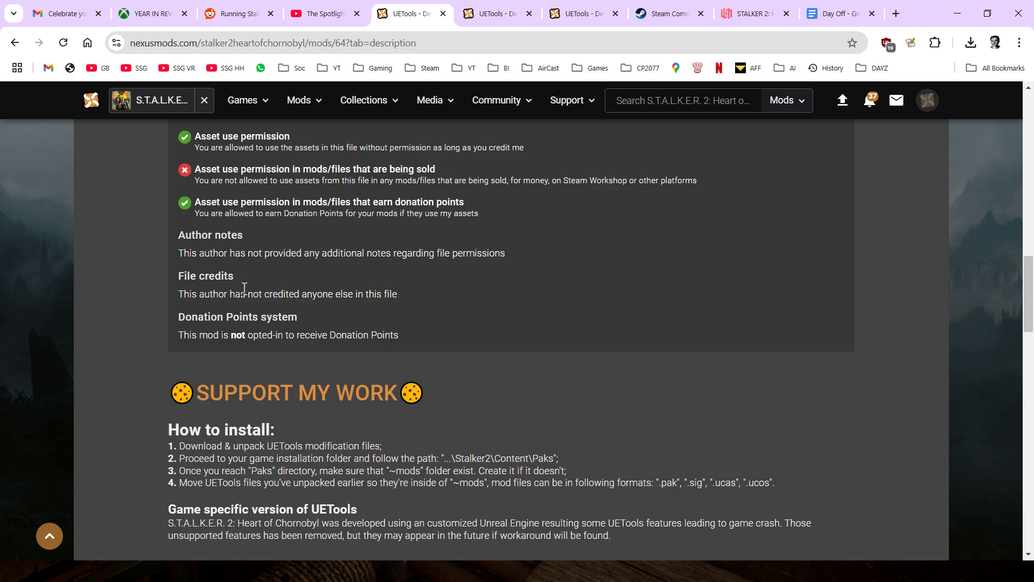
scroll(245, 290, "up", 5)
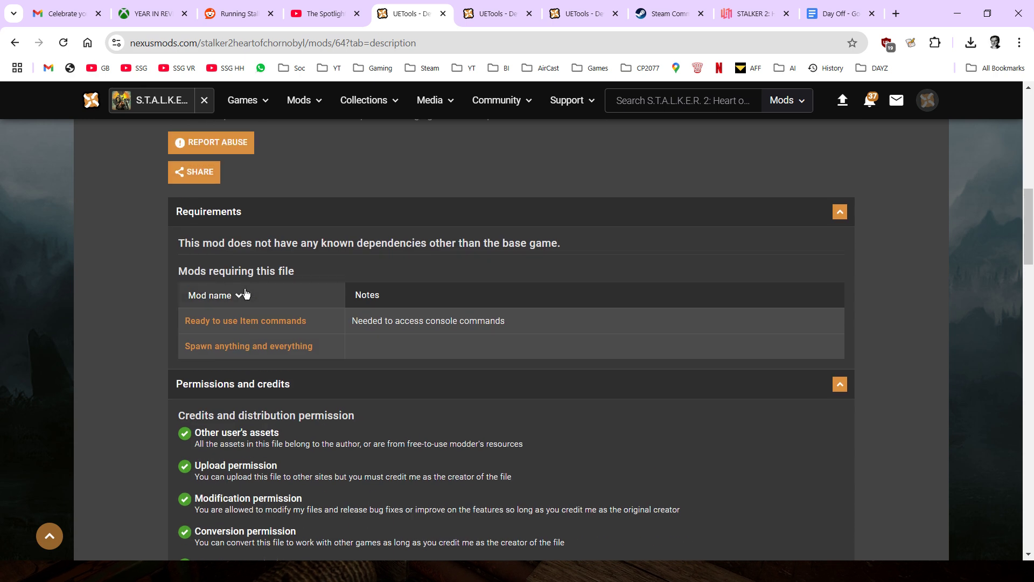
scroll(245, 294, "up", 3)
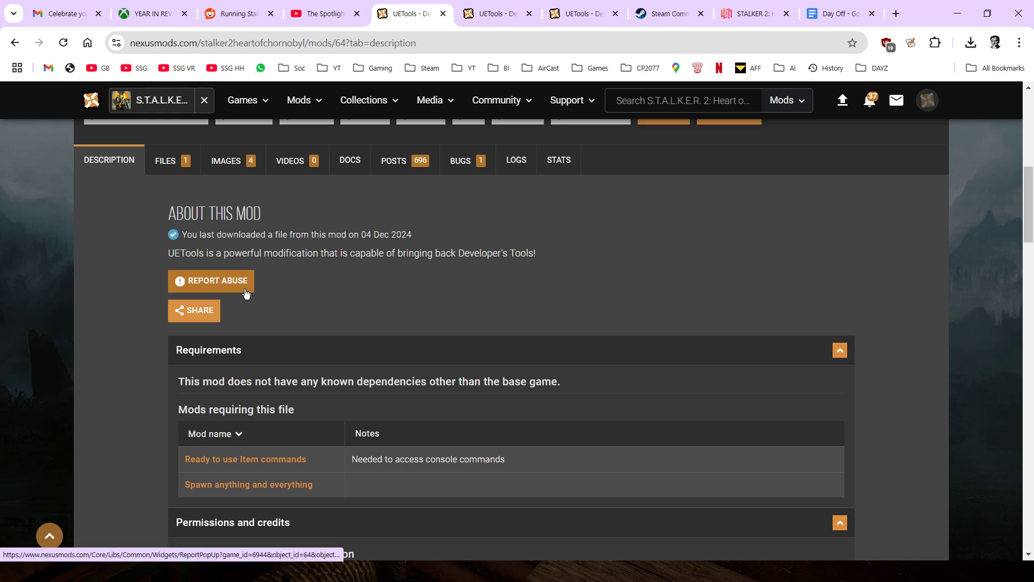
scroll(244, 290, "up", 1)
scroll(227, 301, "up", 1)
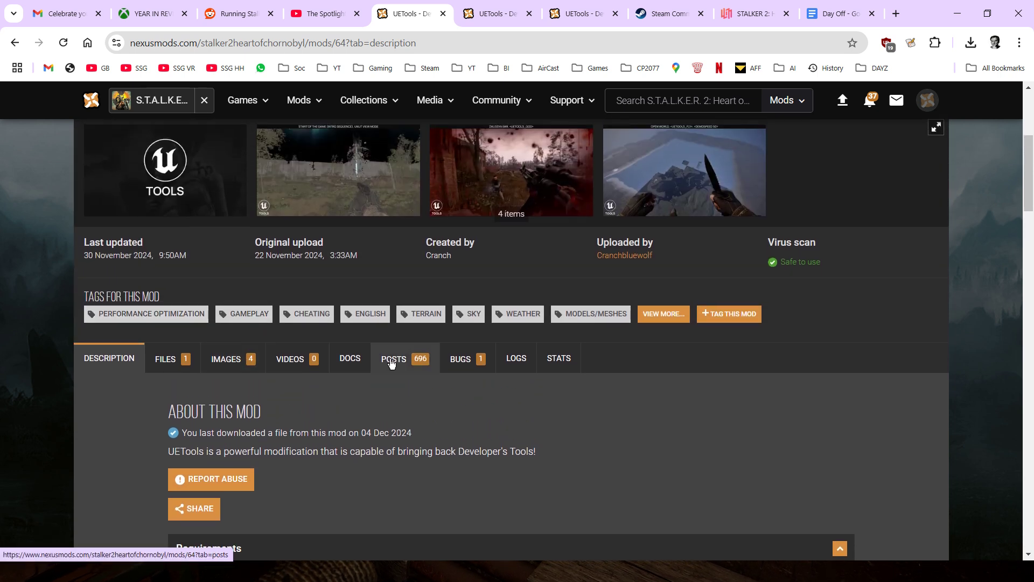
Step: Check the UETools main files and the pinned comments with links to UIDs, SIDs, quests and NPCs, and return to the files page
left_click(499, 16)
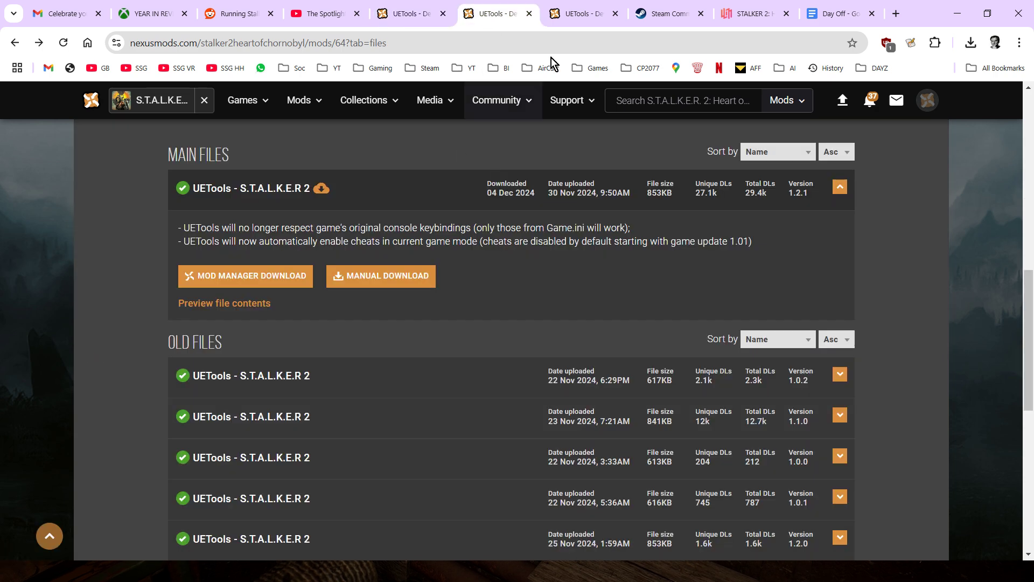
left_click(581, 13)
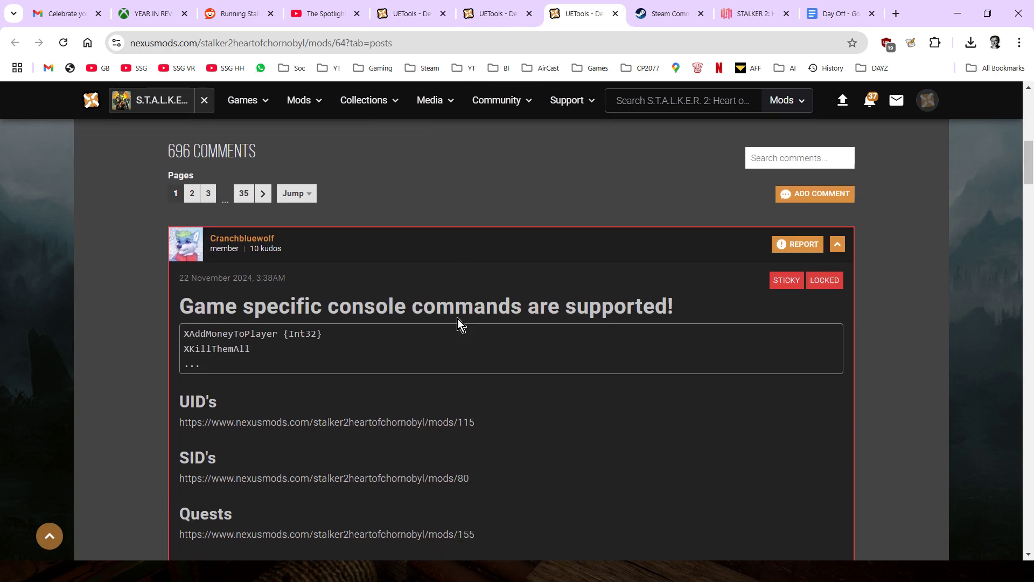
scroll(458, 319, "down", 1)
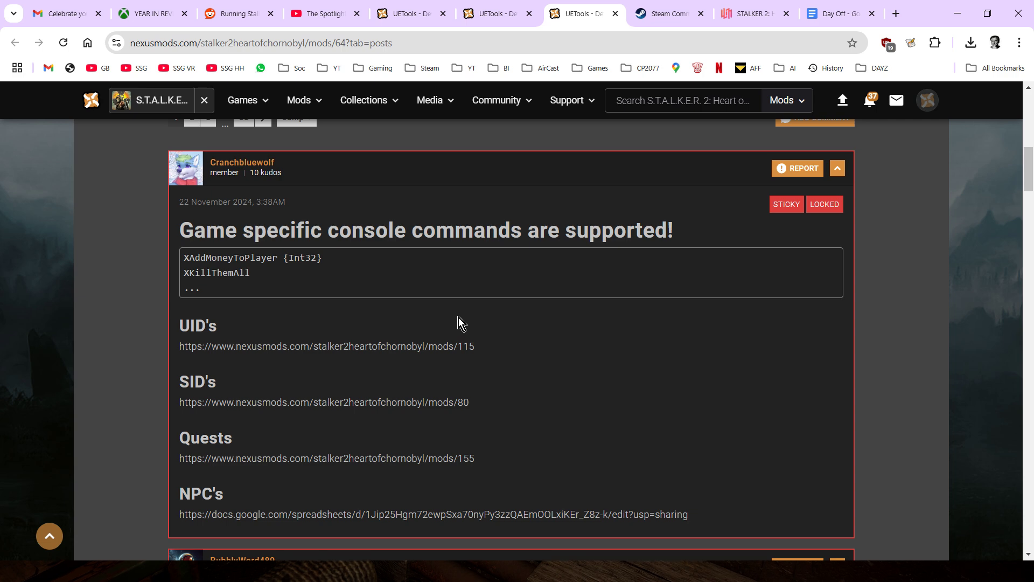
scroll(458, 322, "down", 2)
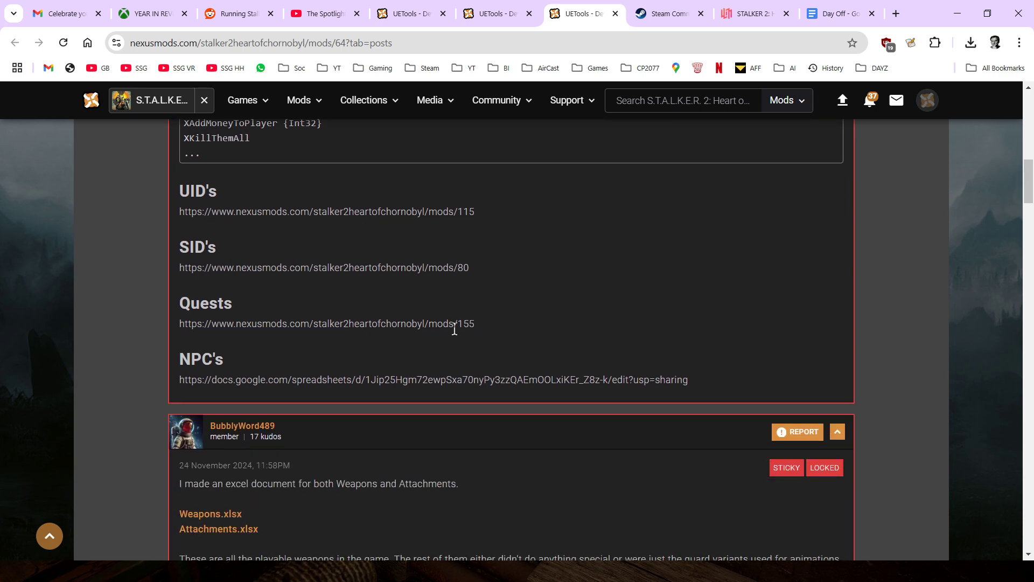
scroll(455, 329, "up", 10)
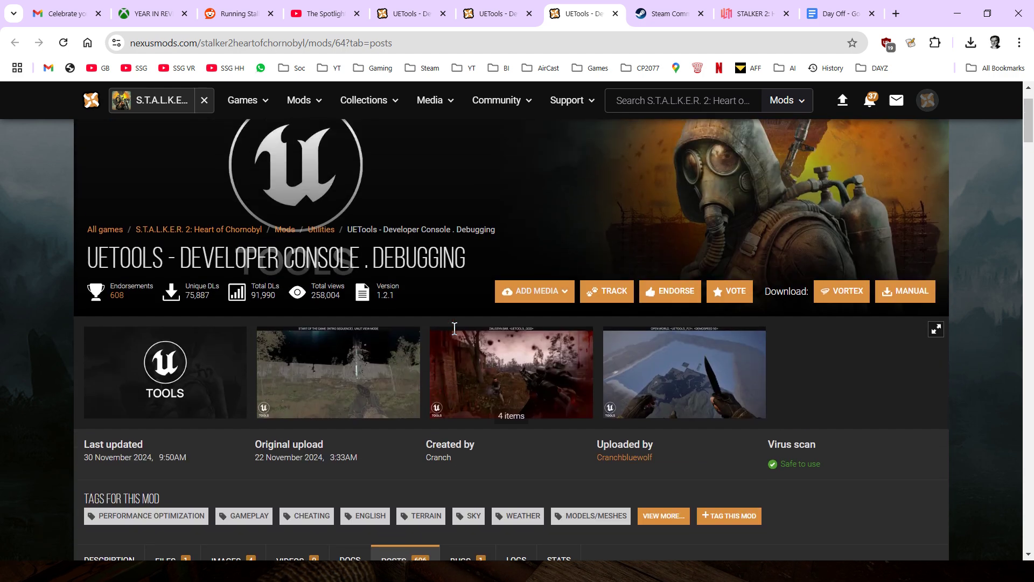
left_click(487, 12)
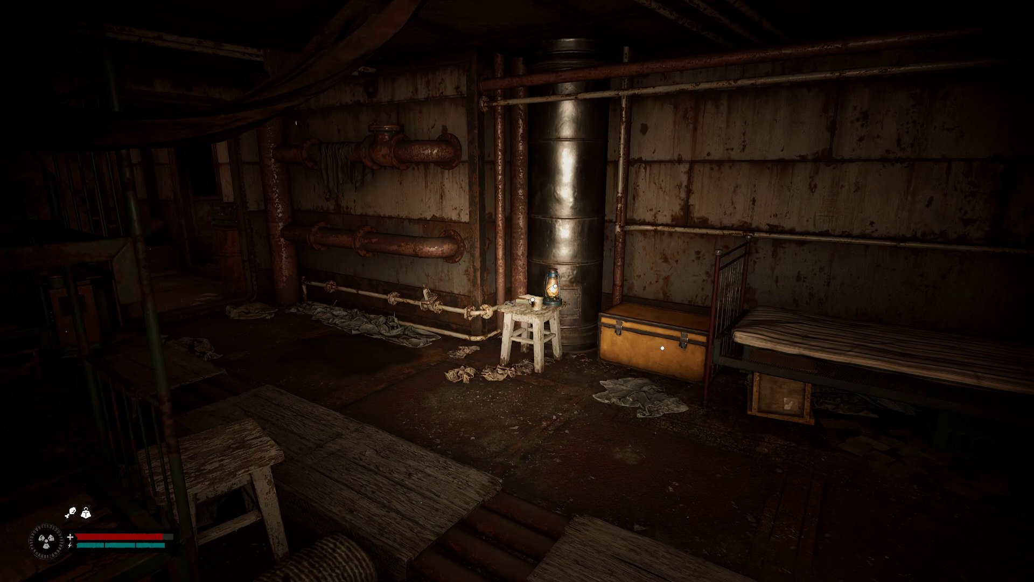
Step: Switch to the Downloads folder in File Explorer to view the downloaded UETools archives
key("alt+Tab")
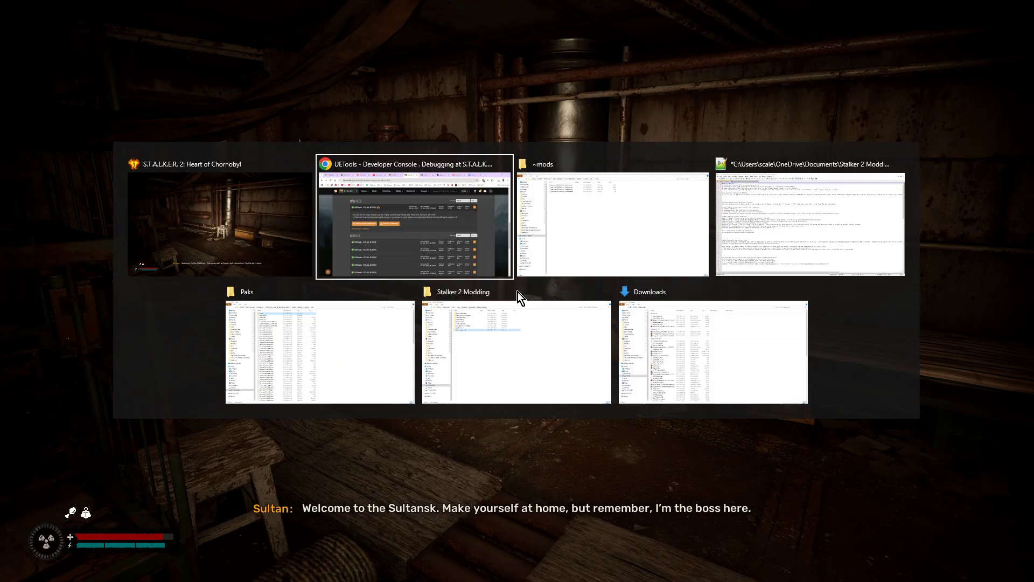
mouse_move(518, 292)
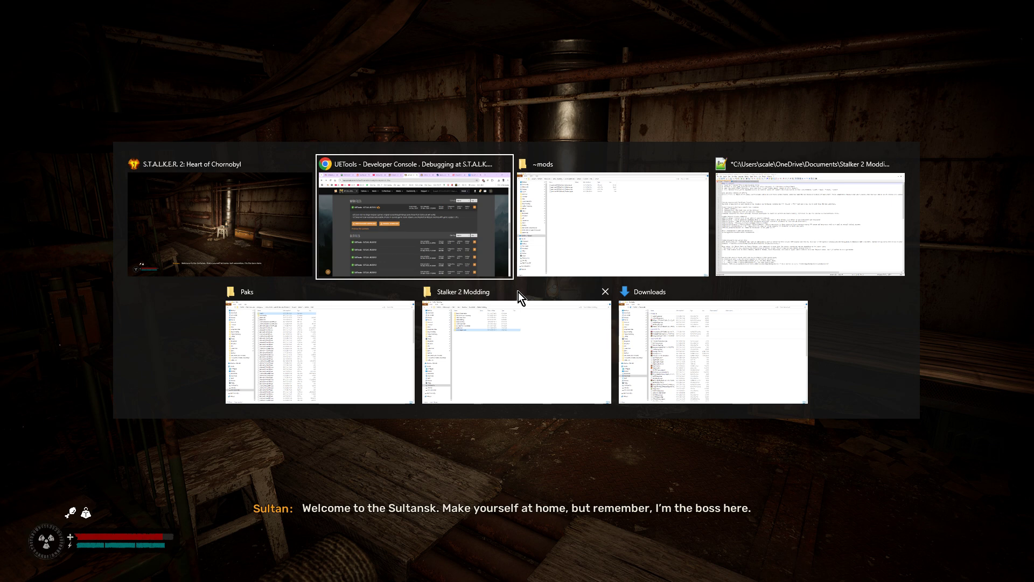
mouse_move(584, 231)
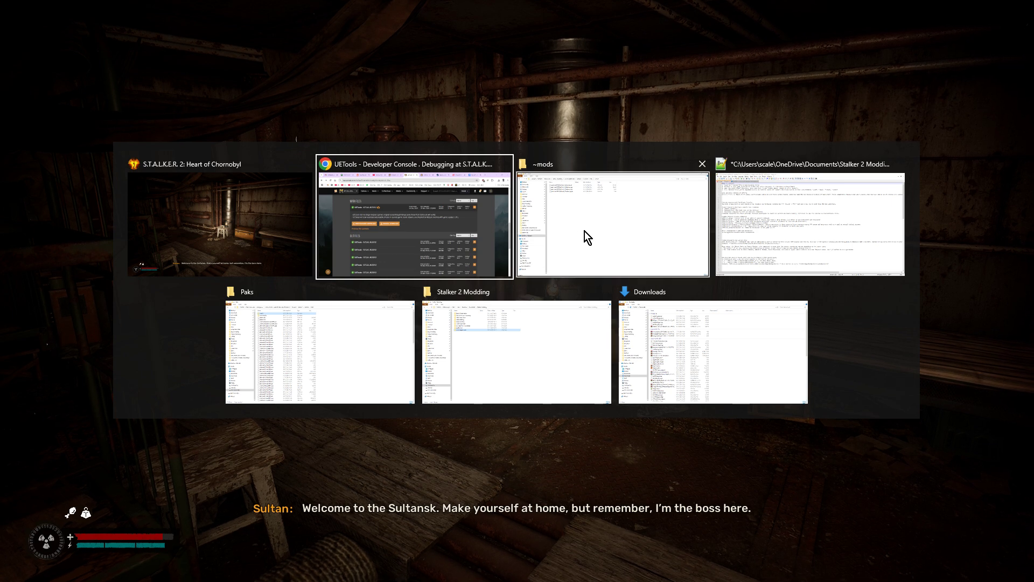
left_click(671, 328)
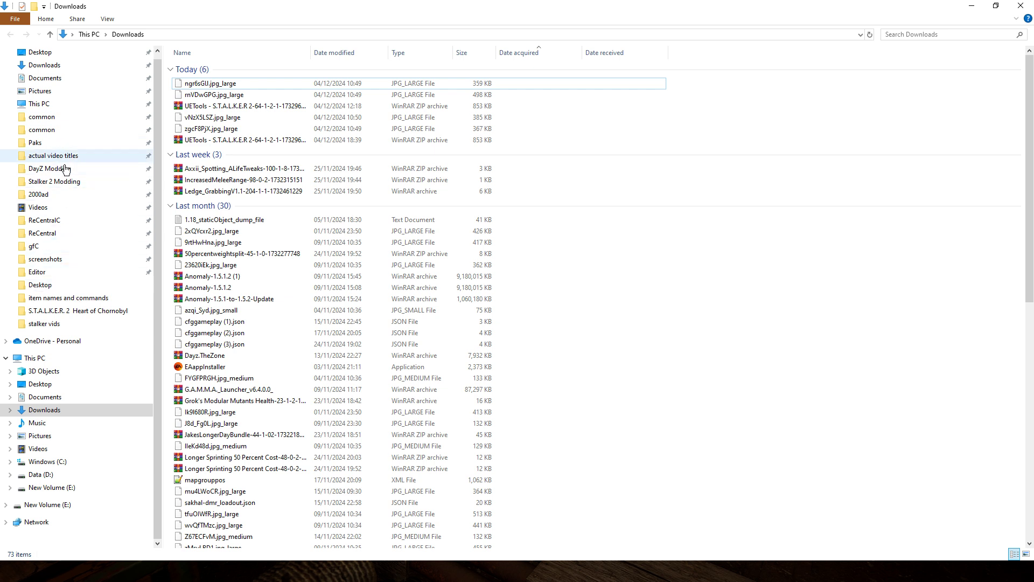
Step: Open the unreal engine tools folder inside Stalker 2 Modding and check the extraction options of the UETools archive
left_click(58, 182)
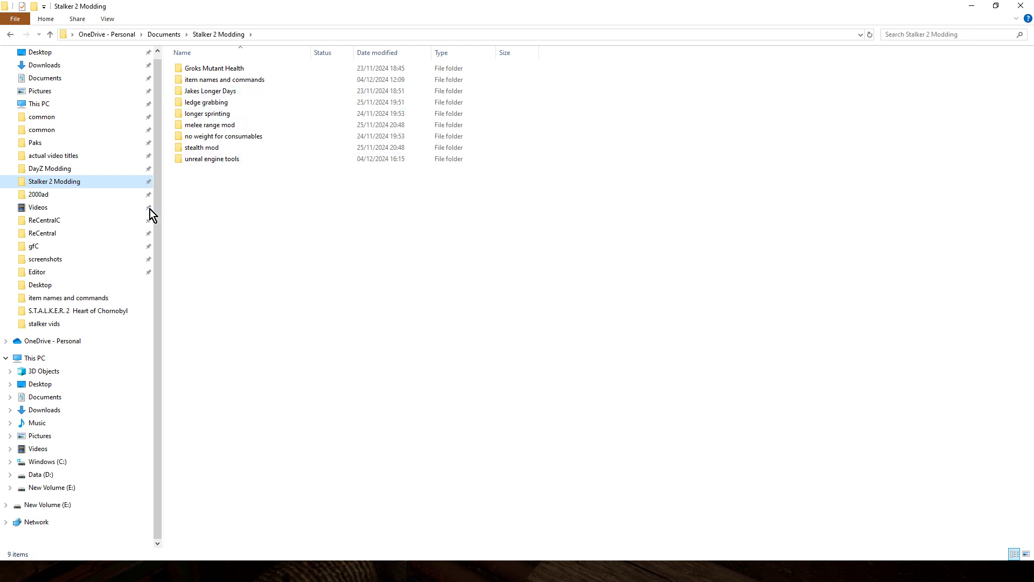
double_click(203, 160)
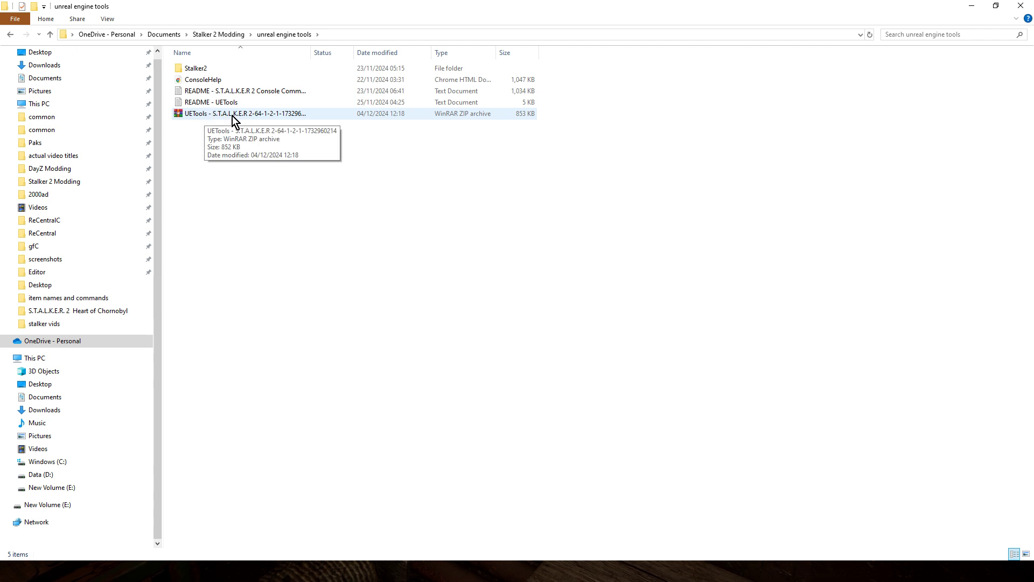
right_click(232, 115)
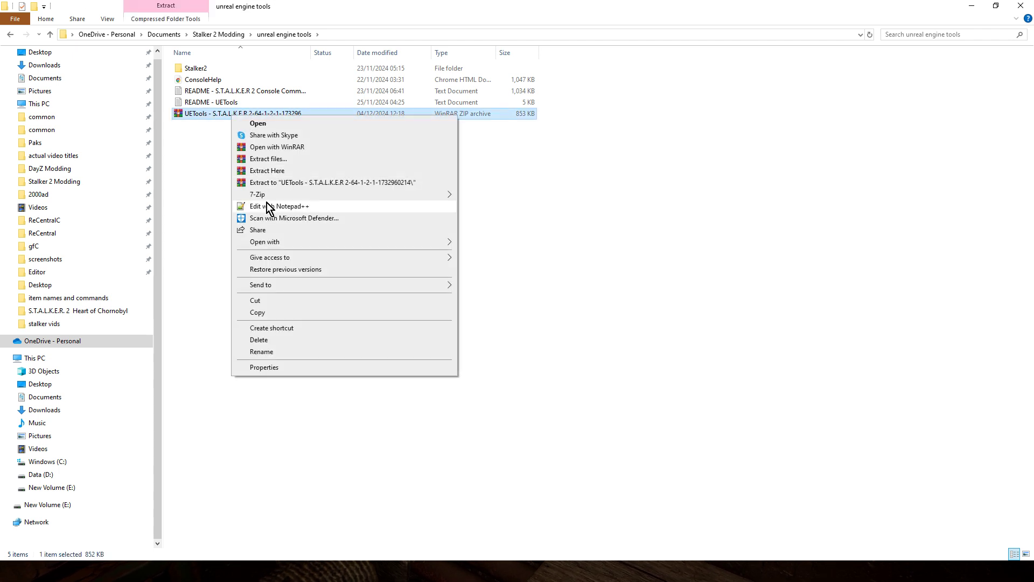
left_click(200, 194)
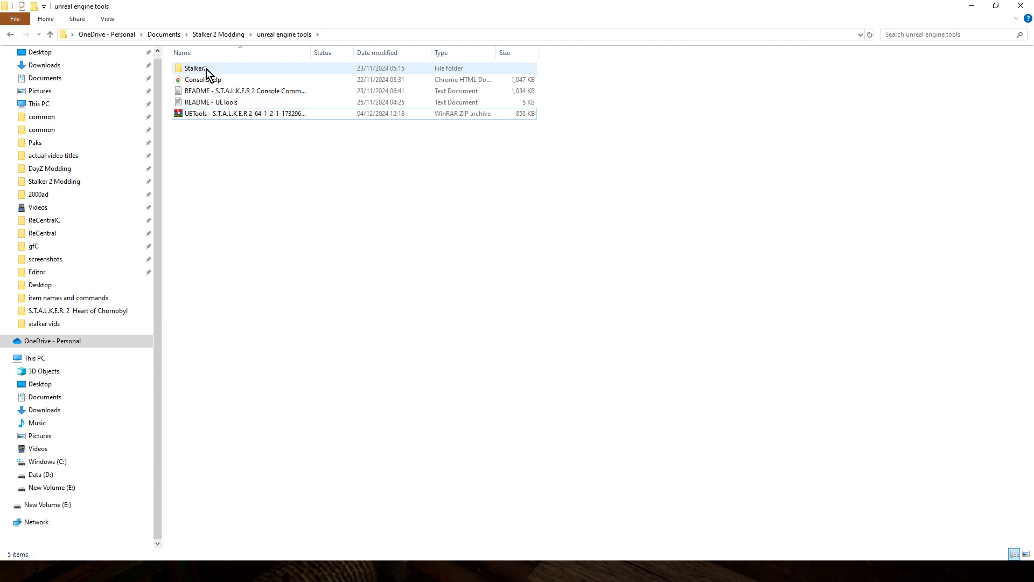
Step: Open the extracted mod's ~mods folder inside Stalker2, Content and Paks
double_click(206, 69)
double_click(206, 69)
left_click(212, 72)
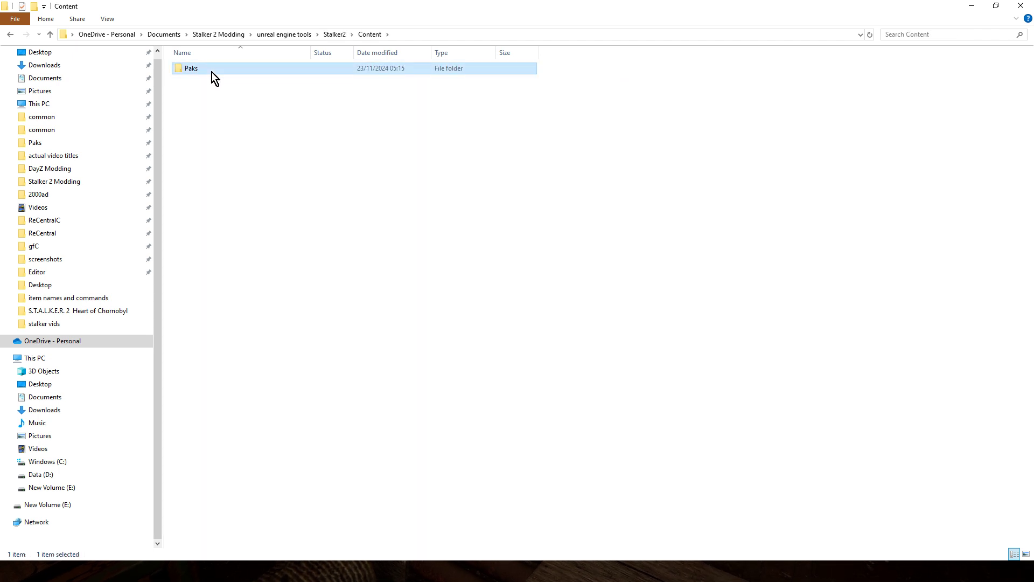
double_click(212, 72)
double_click(205, 71)
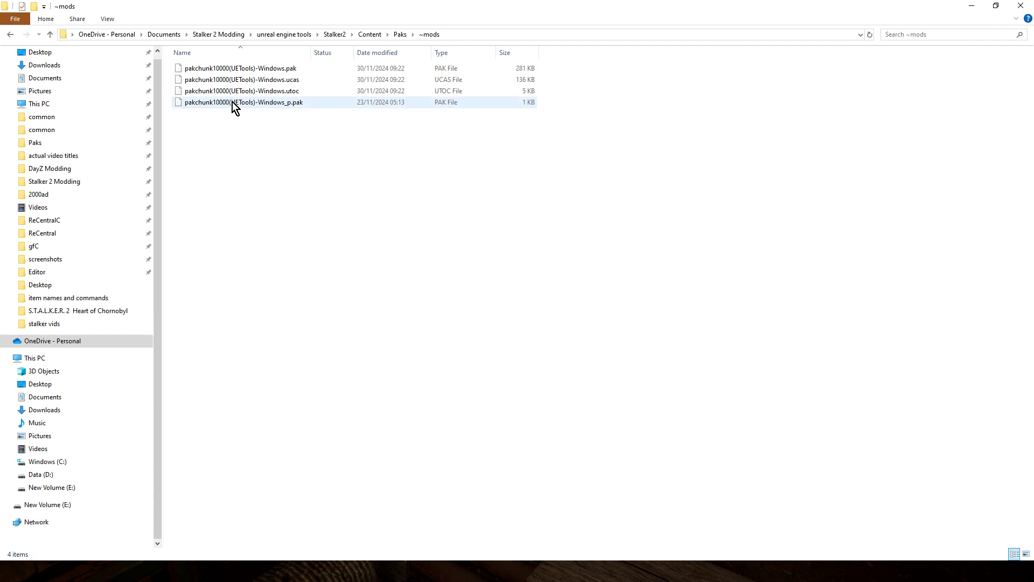
Step: Copy all four UETools pakchunk10000 files from the extracted ~mods folder
left_click(233, 70)
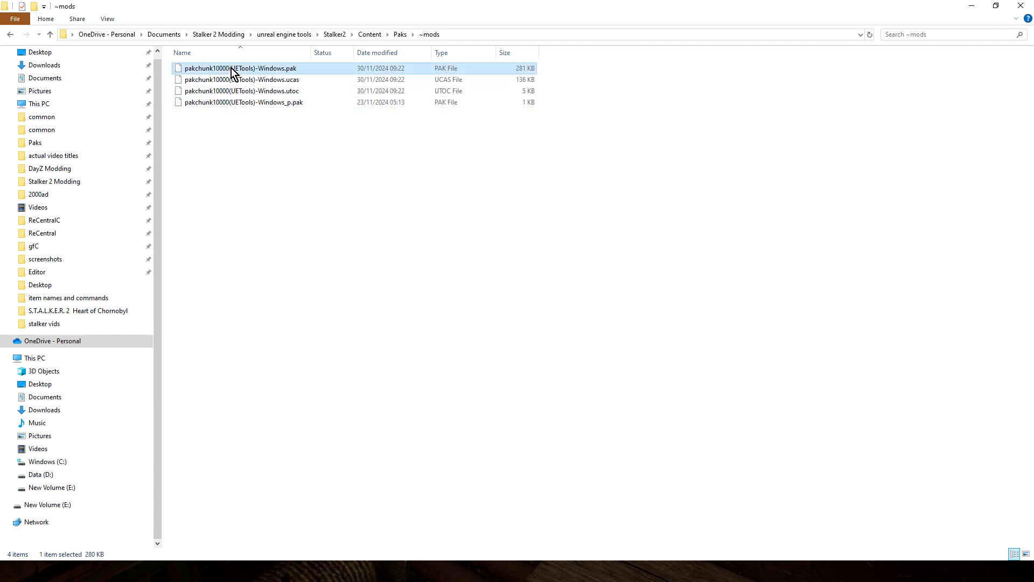
left_click(232, 102, "shift")
right_click(231, 95)
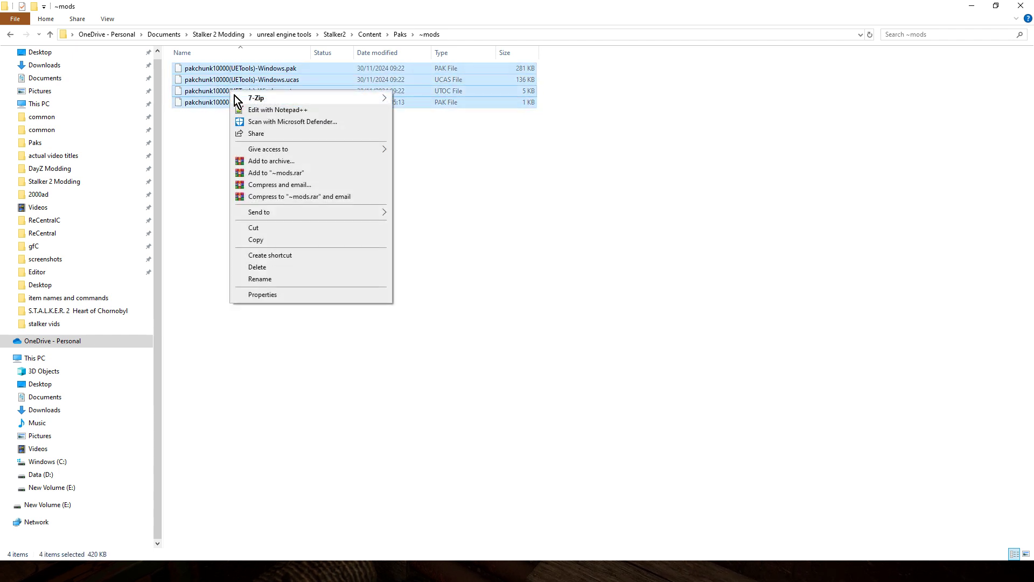
left_click(269, 239)
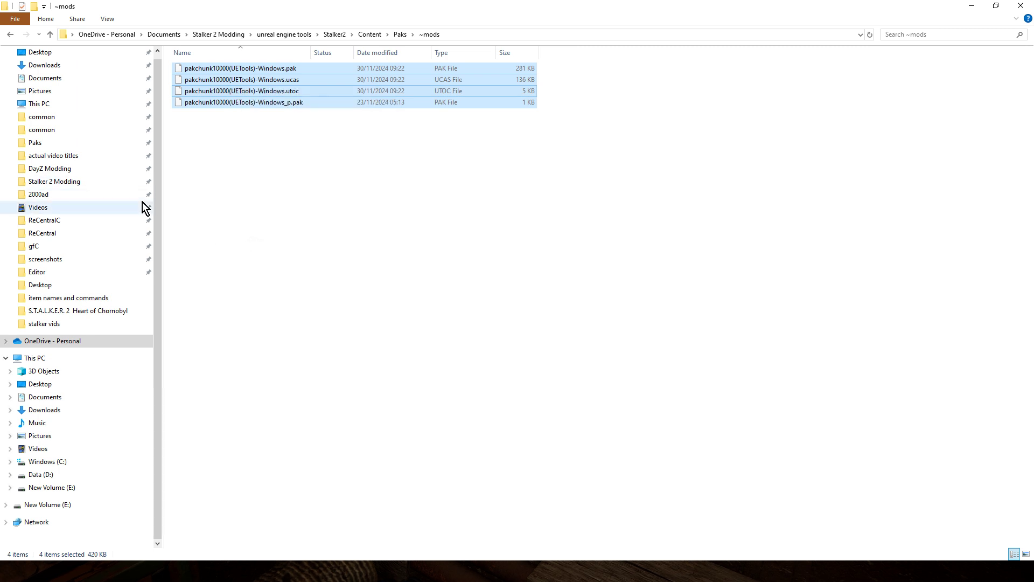
Step: Open the game's ~mods folder on New Volume (E:), inside xboxgames, S.T.A.L.K.E.R. 2, Content, Stalker2, Content and Paks
left_click(81, 312)
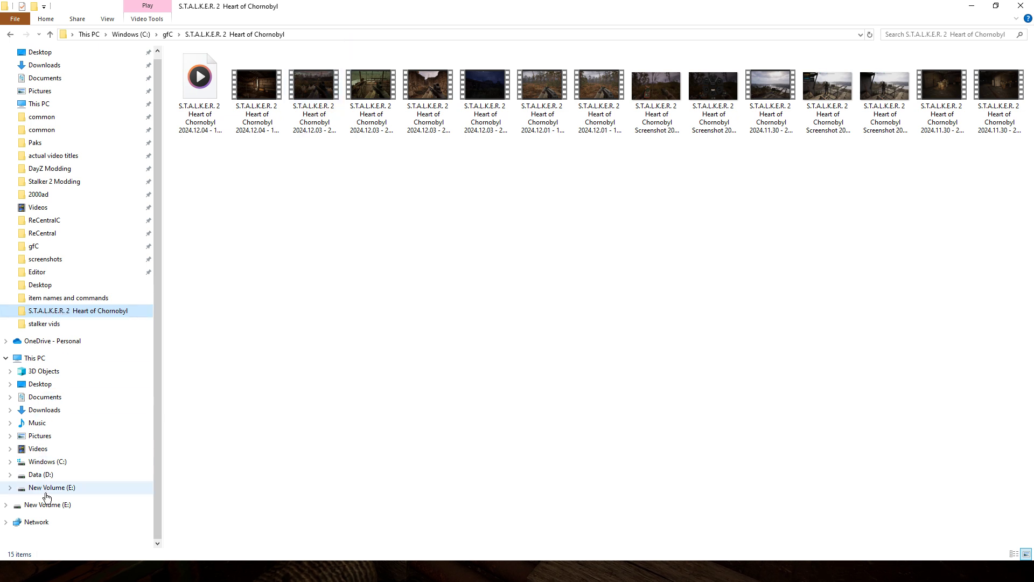
left_click(47, 488)
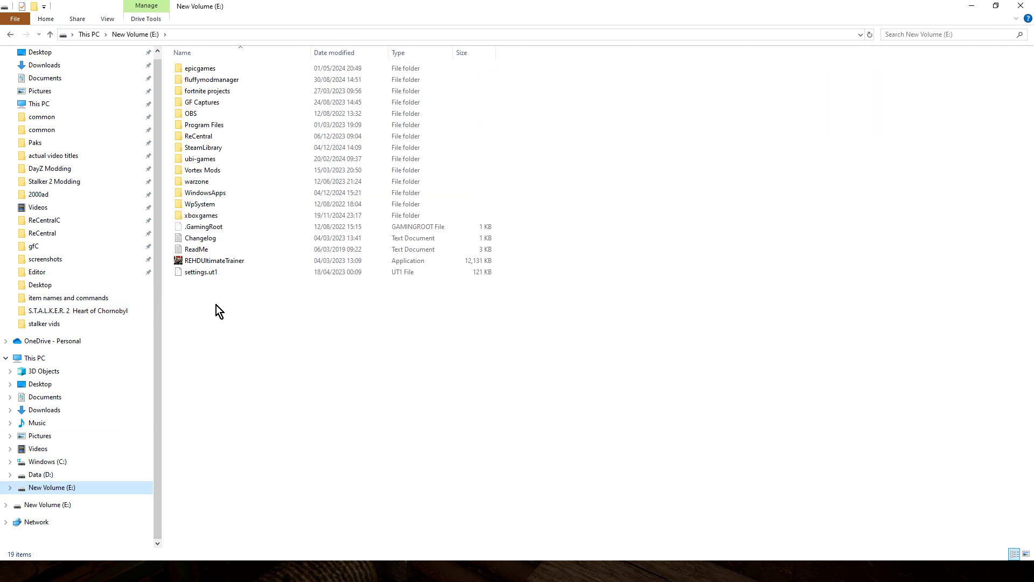
double_click(199, 216)
double_click(225, 68)
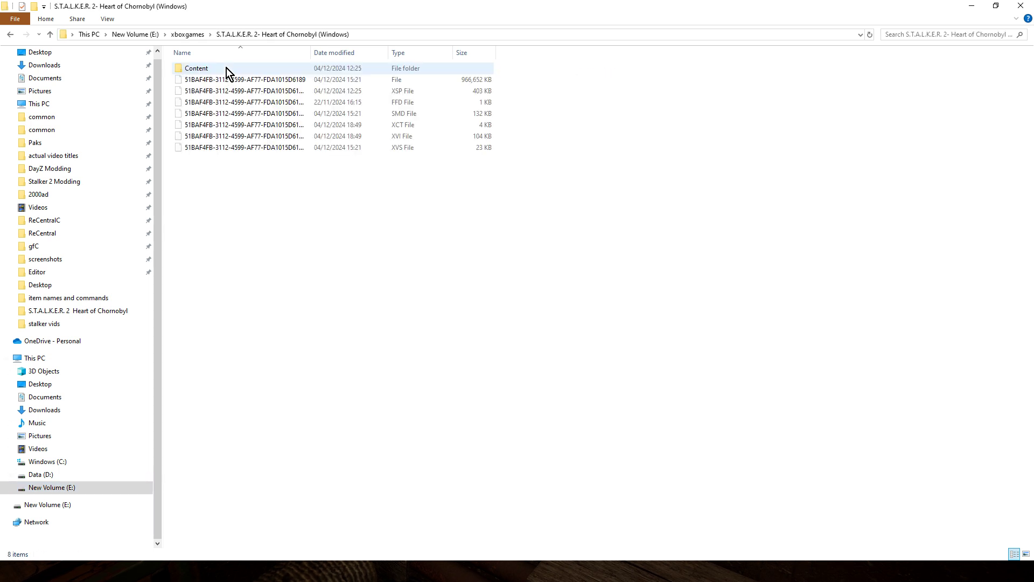
double_click(195, 69)
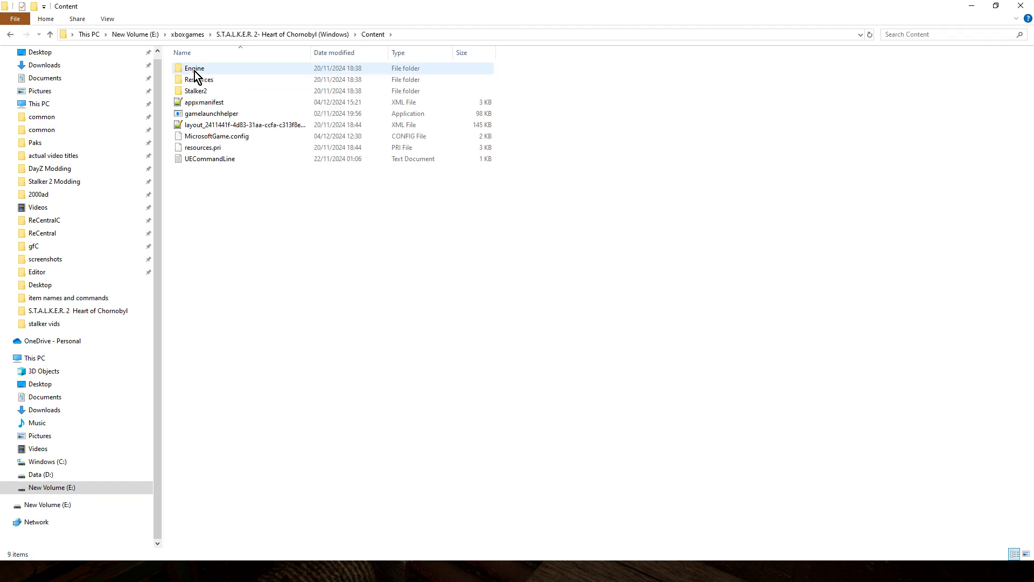
double_click(195, 93)
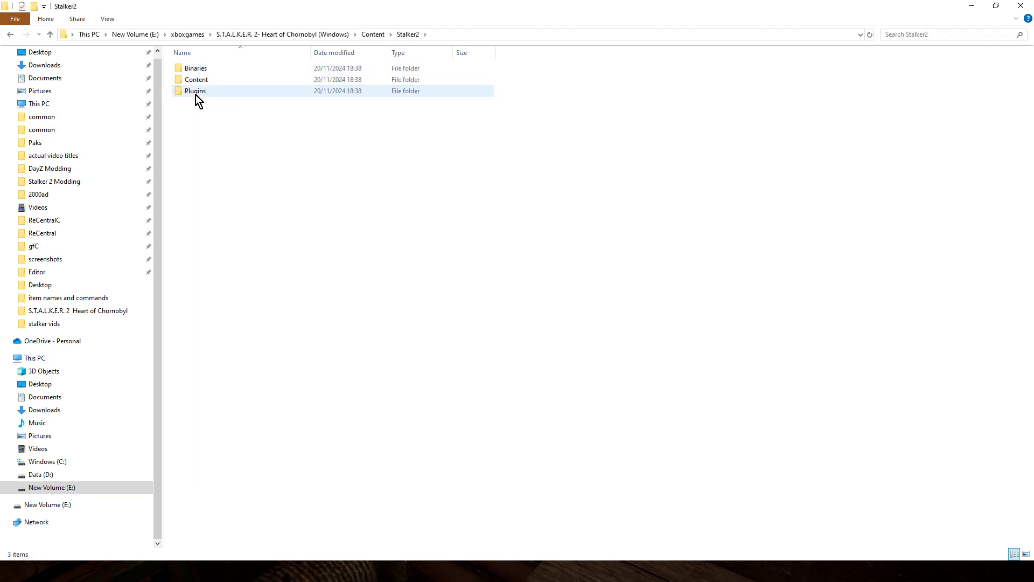
double_click(202, 89)
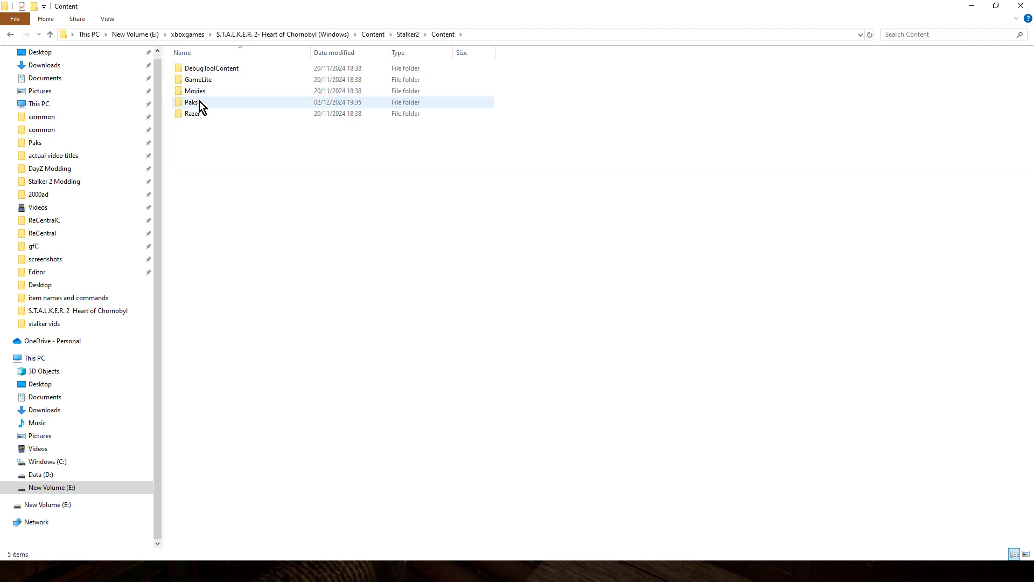
double_click(200, 102)
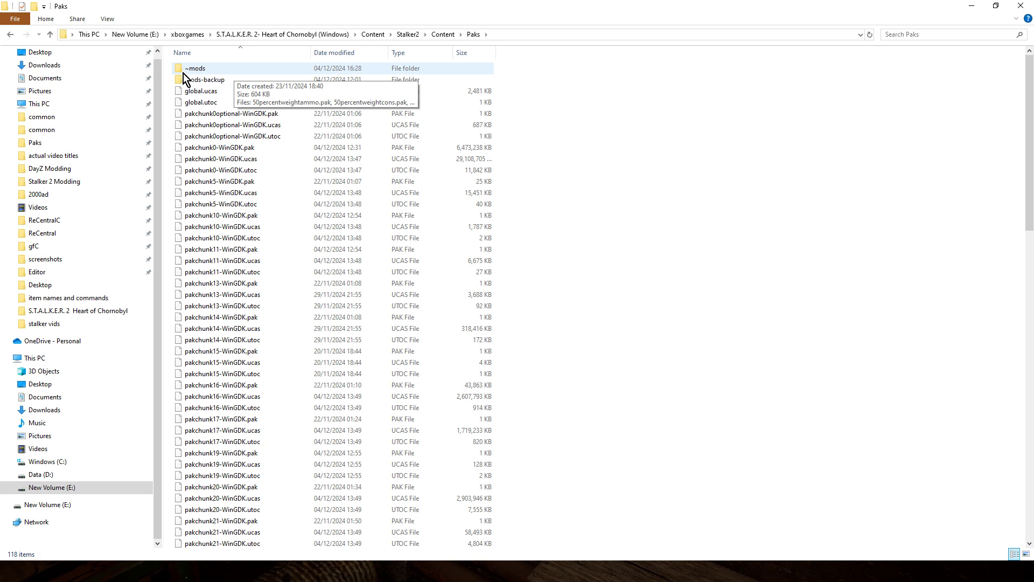
double_click(221, 68)
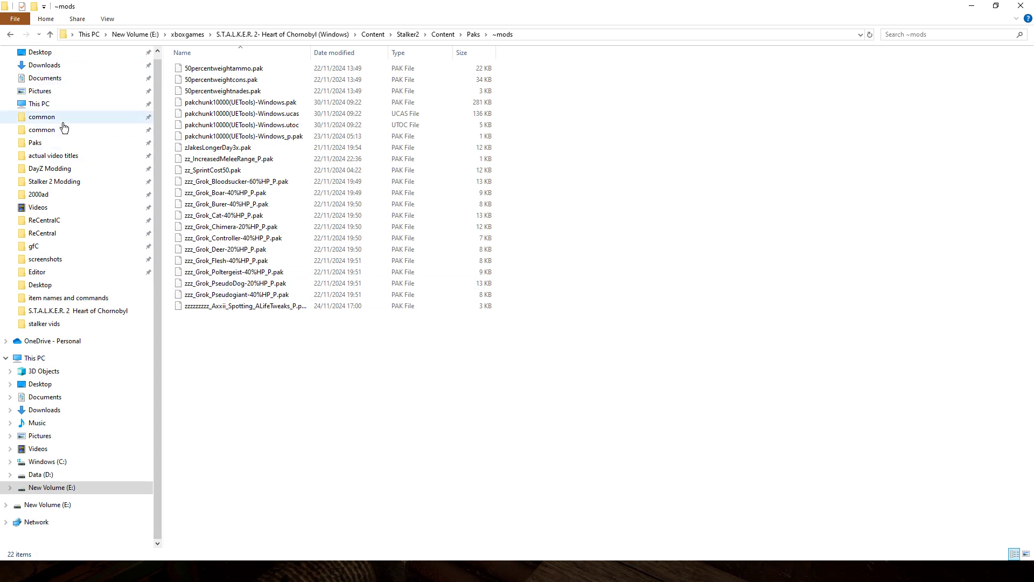
Step: Go back to the unreal engine tools folder in Stalker 2 Modding and open the S.T.A.L.K.E.R 2 Console Commands README in Notepad++
left_click(65, 183)
double_click(224, 159)
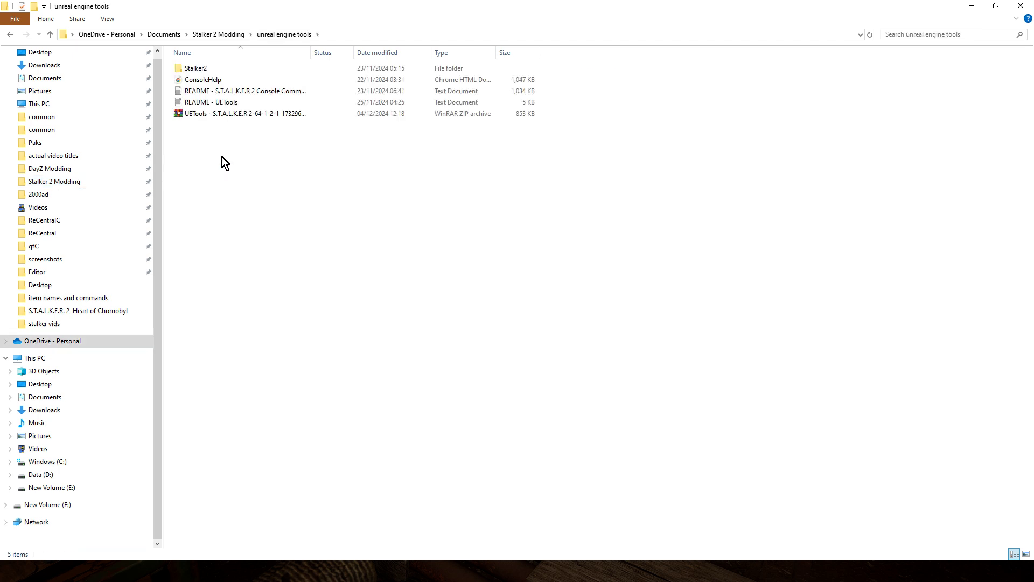
right_click(198, 91)
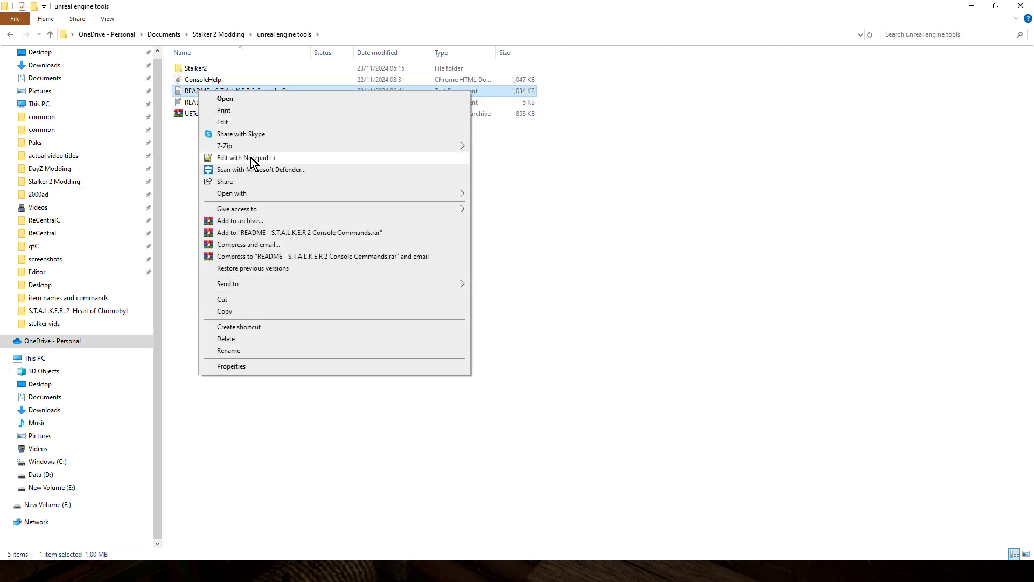
left_click(246, 157)
Step: Look through the UETools README for the install instructions, common console commands and Game.ini key settings
left_click(31, 48)
type("wHow to install:")
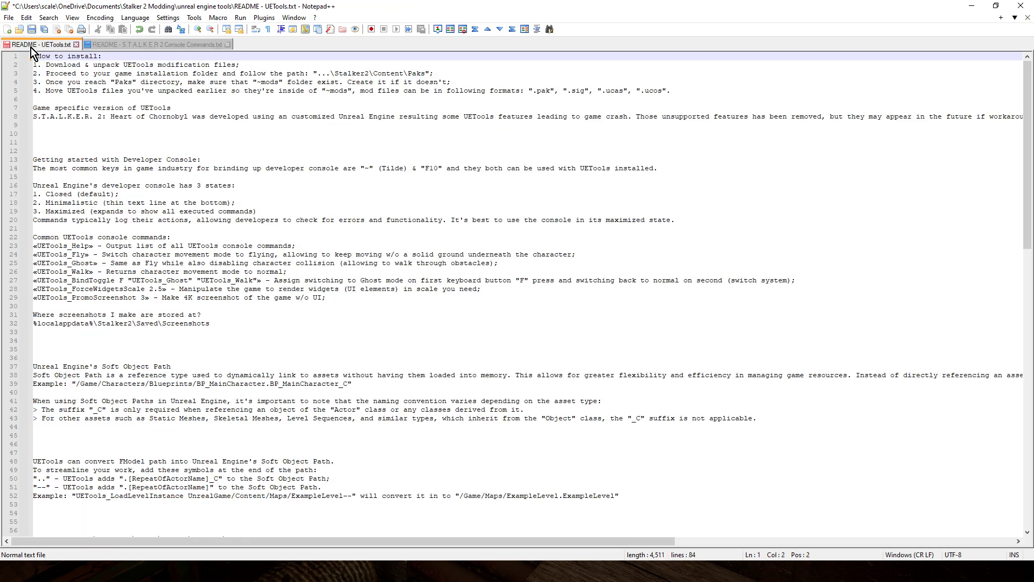
scroll(145, 237, "down", 10)
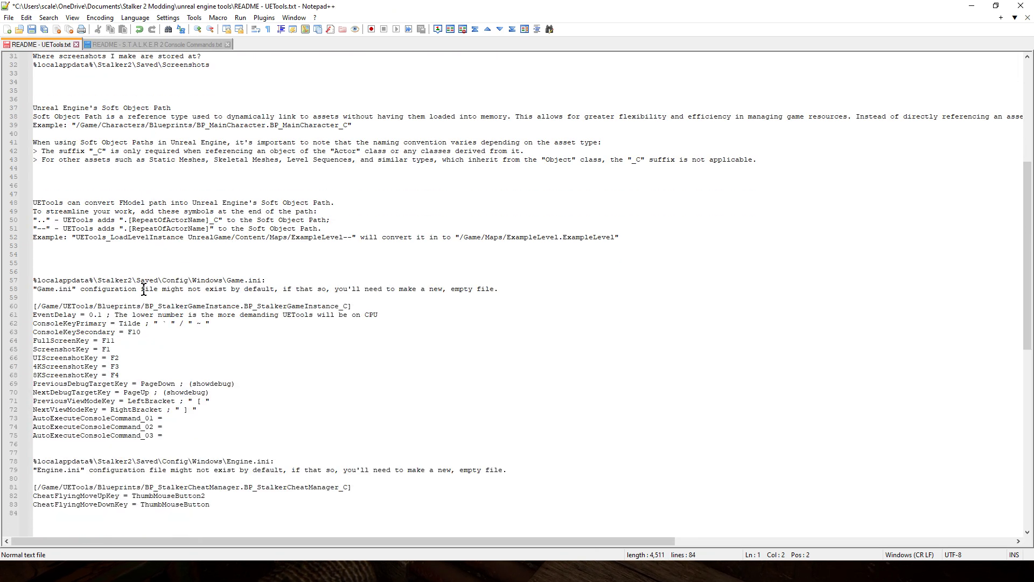
scroll(143, 334, "down", 3)
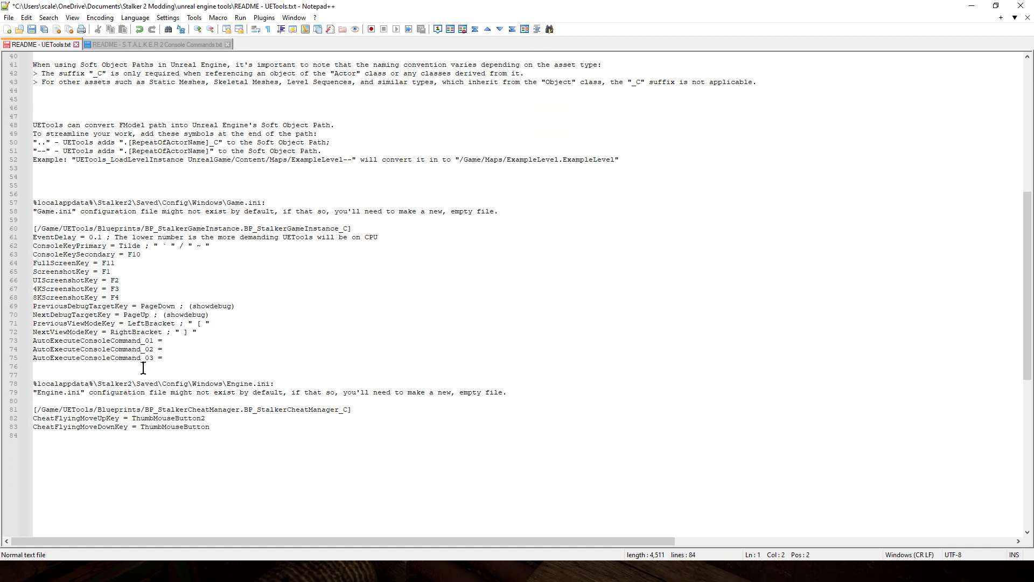
scroll(143, 368, "up", 13)
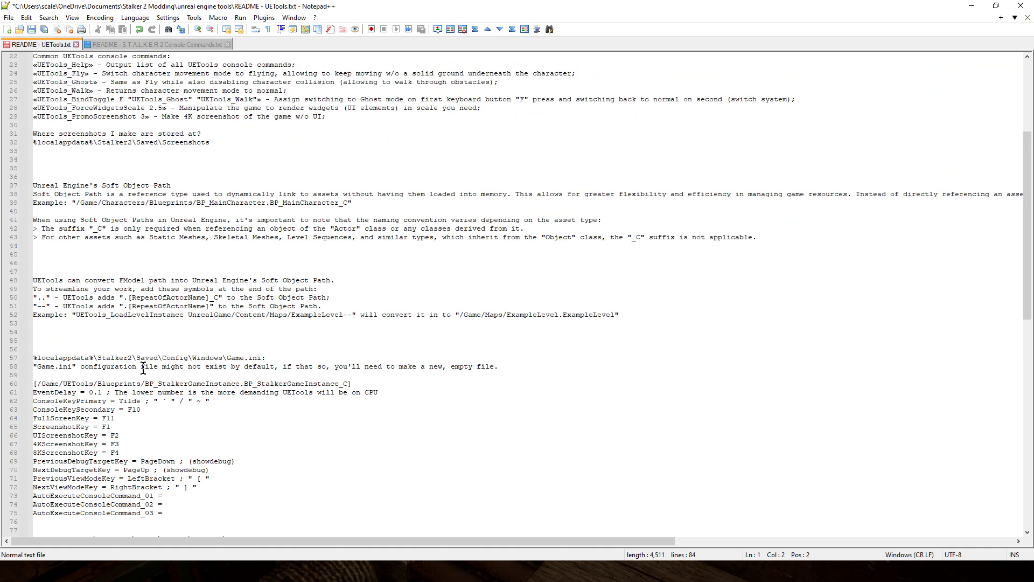
Step: Look through the command list in the S.T.A.L.K.E.R 2 Console Commands README
left_click(144, 45)
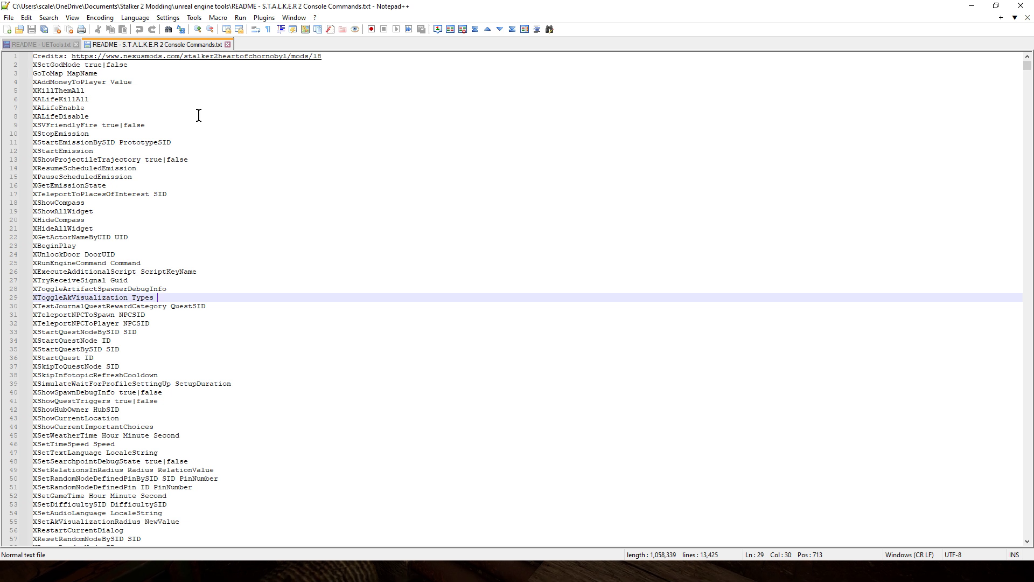
scroll(198, 115, "down", 6)
scroll(198, 135, "down", 5)
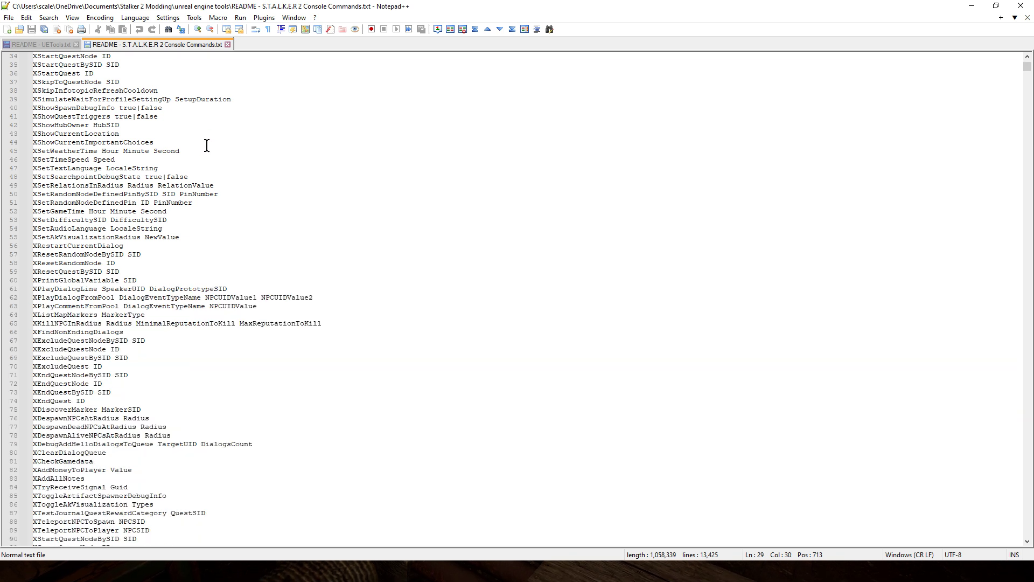
scroll(207, 141, "up", 11)
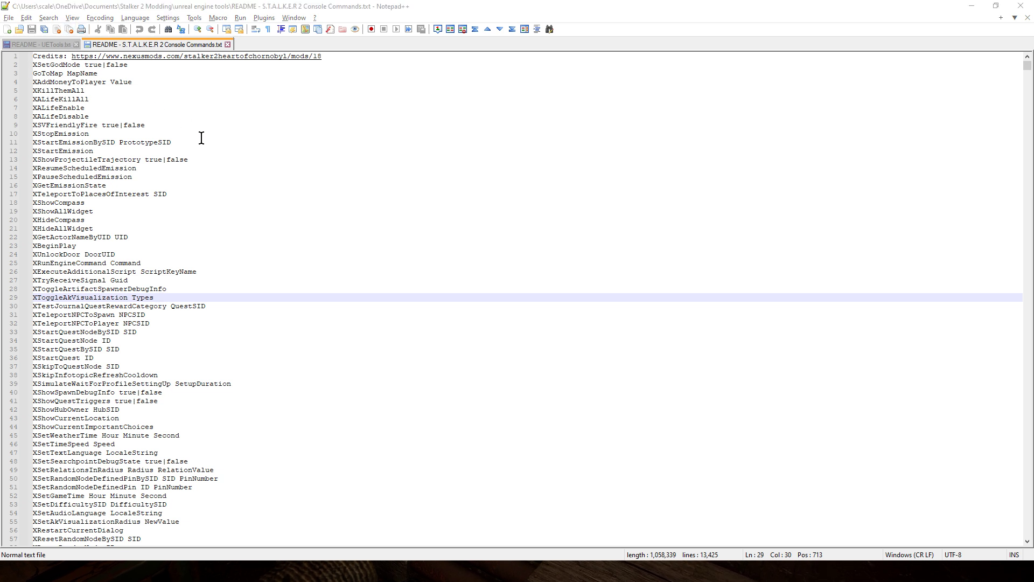
Step: Switch to Chrome and view the Steam Community guide Console Commands - Detailed
key("alt+Tab")
key("alt+Tab")
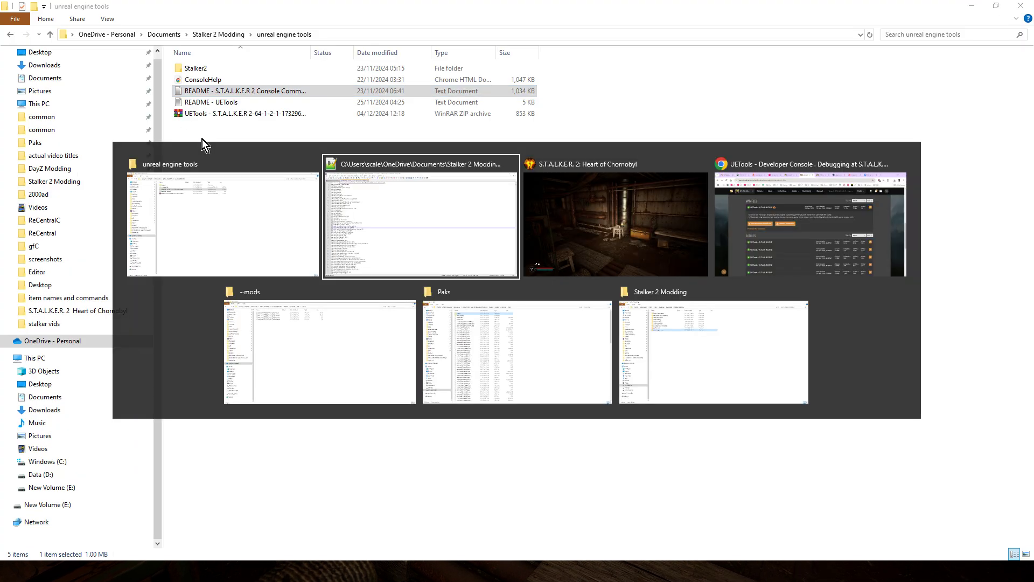
key("alt+Tab")
key("alt+Tab")
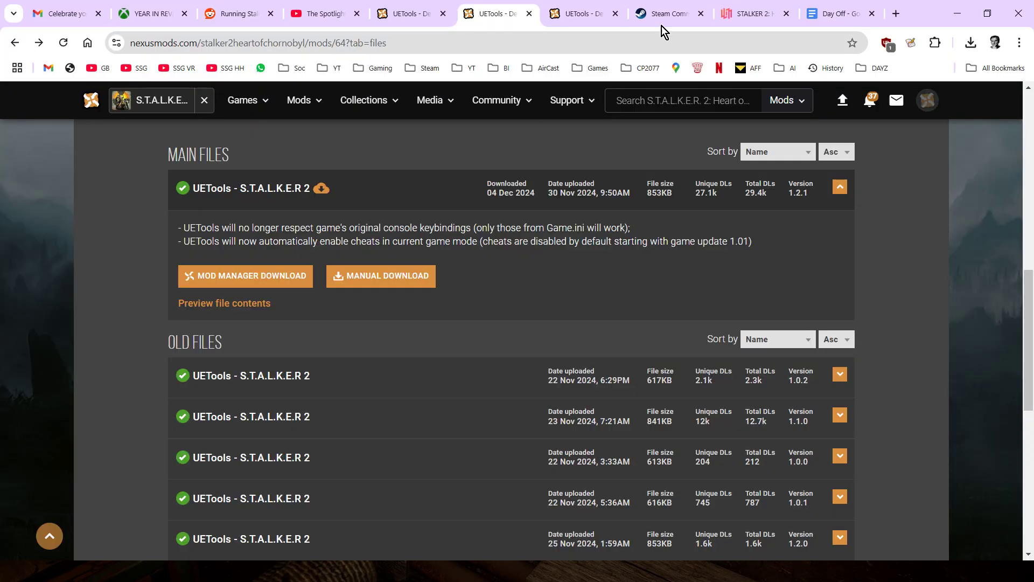
left_click(664, 16)
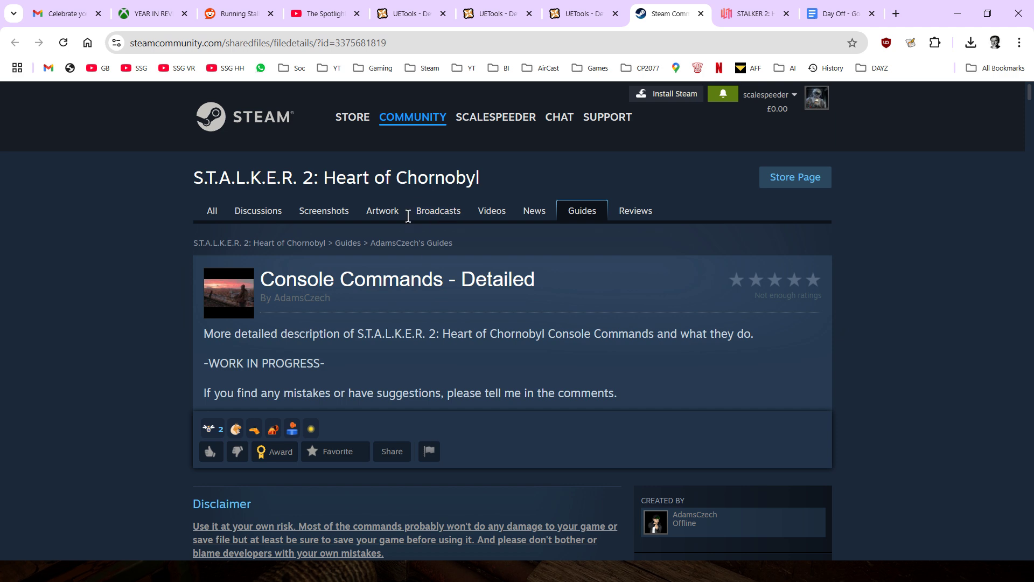
Step: View the Gamer Guides STALKER 2 database and preview the 12x76mm Expanding Dart in the Ammo category
left_click(743, 16)
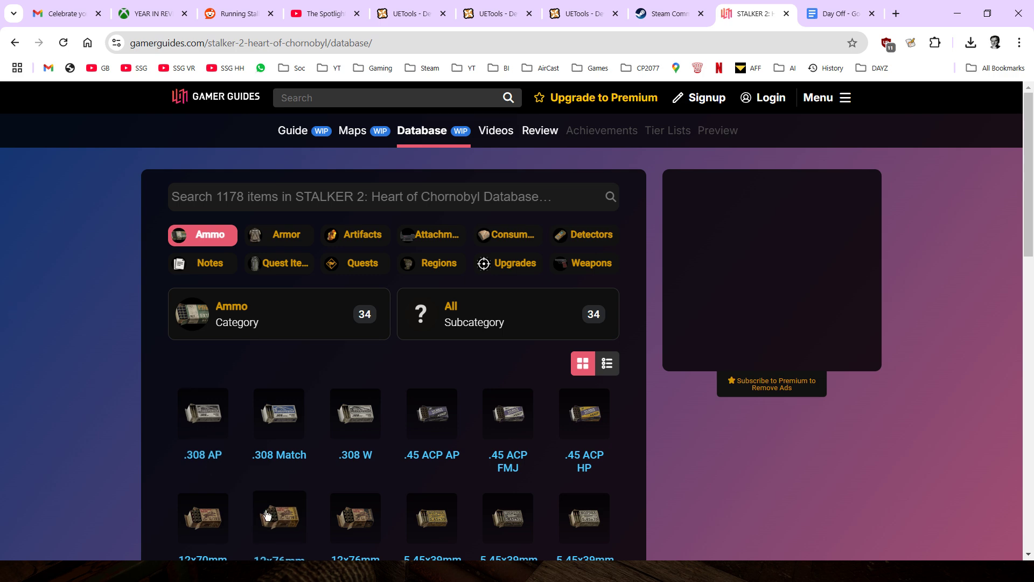
scroll(281, 429, "down", 1)
scroll(281, 429, "down", 1)
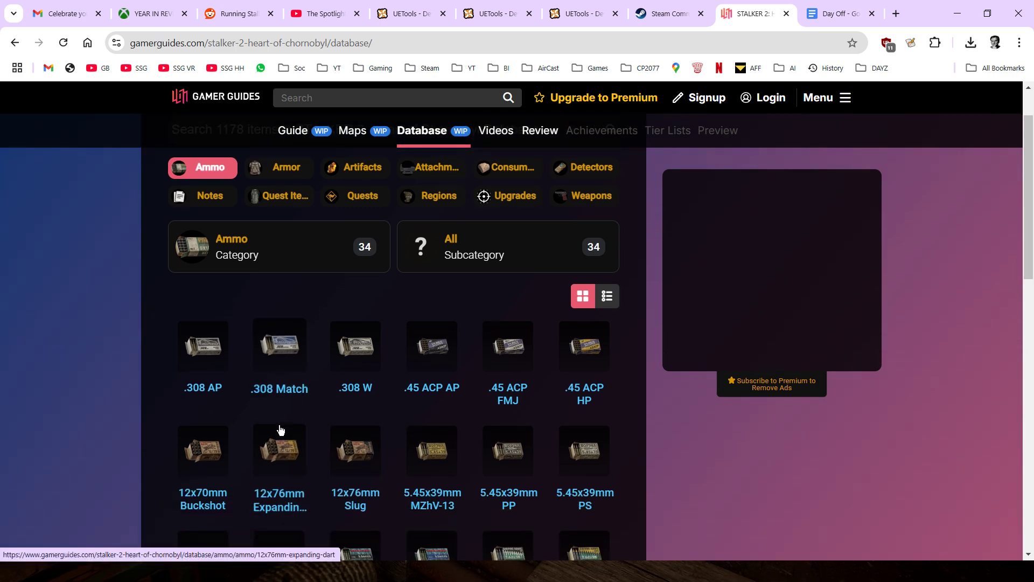
left_click(279, 431)
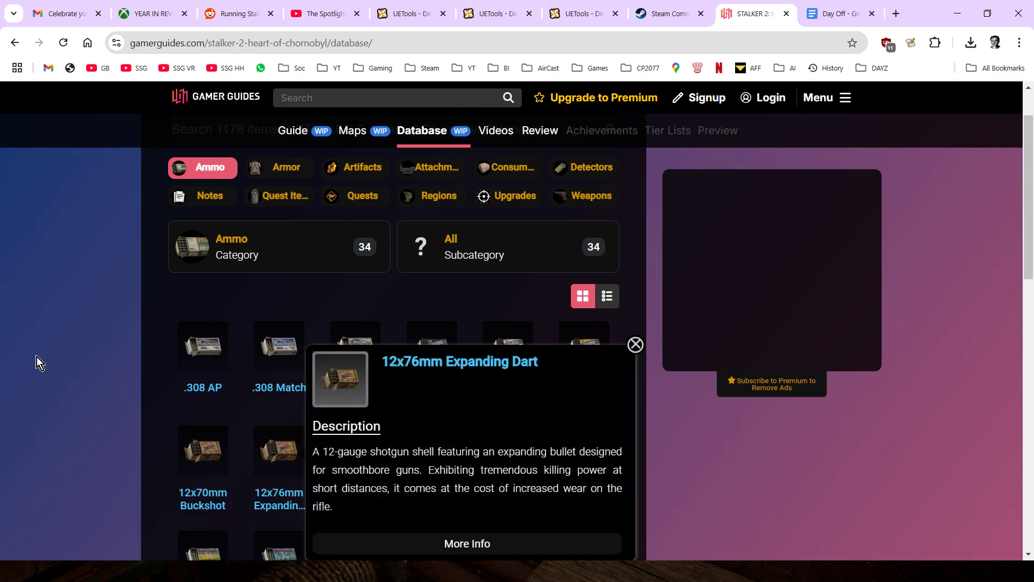
left_click(13, 349)
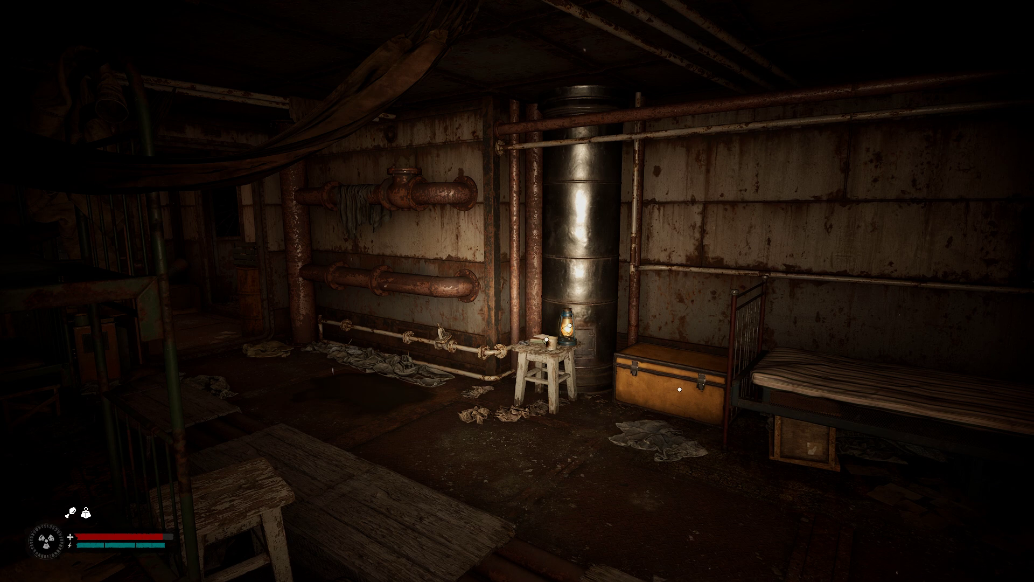
Step: In S.T.A.L.K.E.R. 2, open the inventory and inspect the equipped shotgun's details
key("w")
key("i")
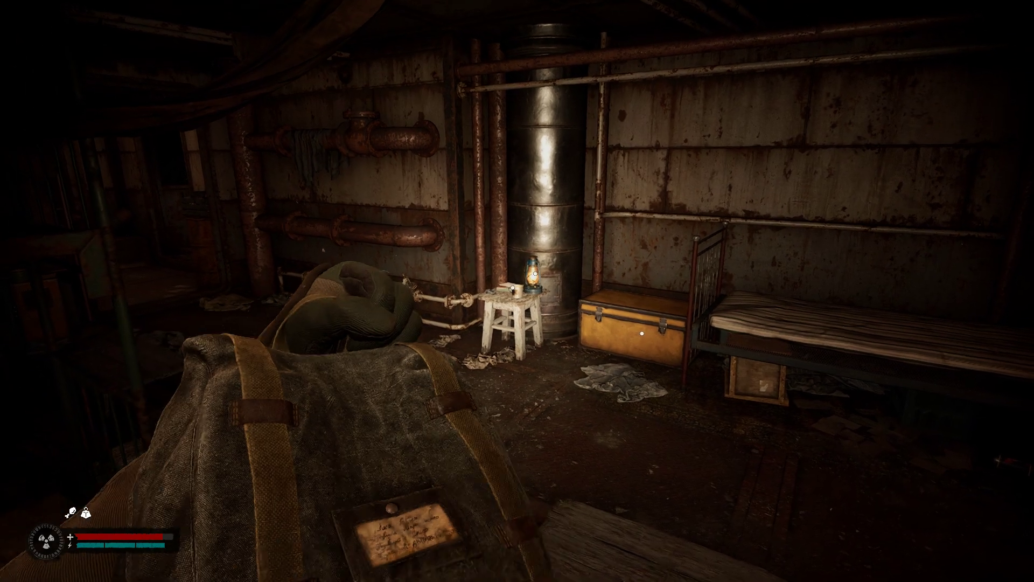
mouse_move(665, 278)
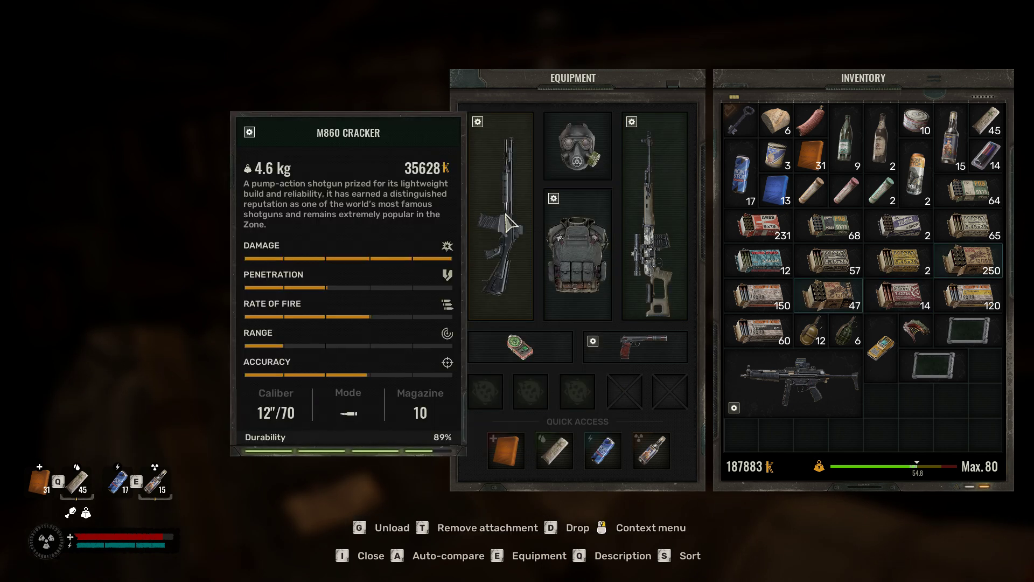
mouse_move(804, 377)
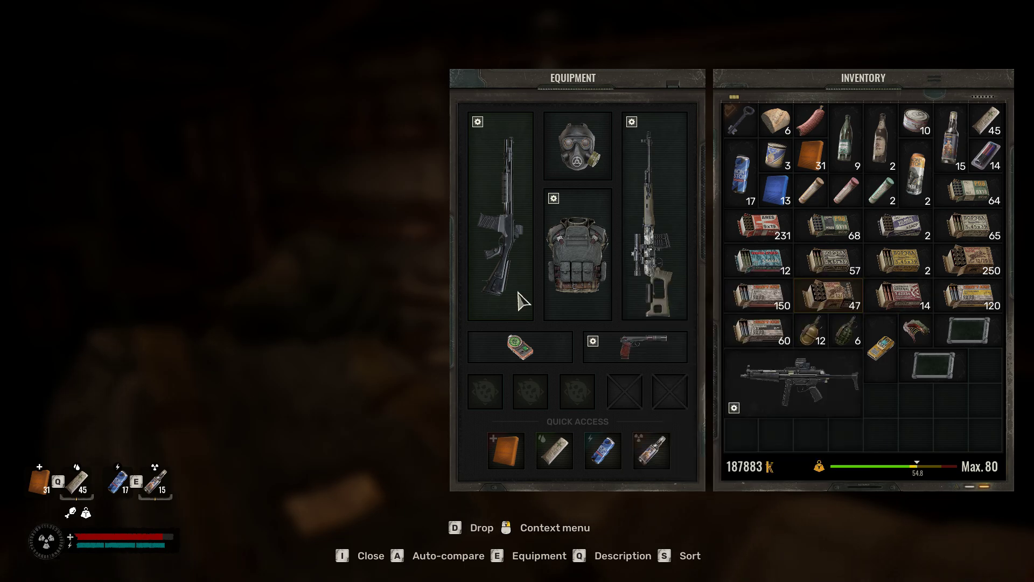
Step: Switch to Chrome and open the Weapons category of the Gamer Guides STALKER 2 database
key("alt+Tab")
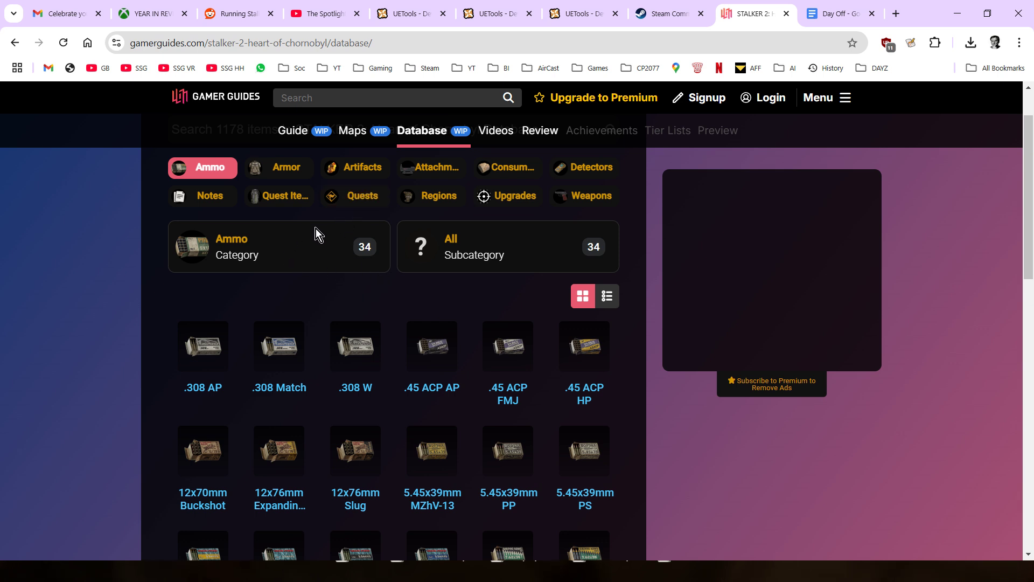
scroll(439, 231, "up", 1)
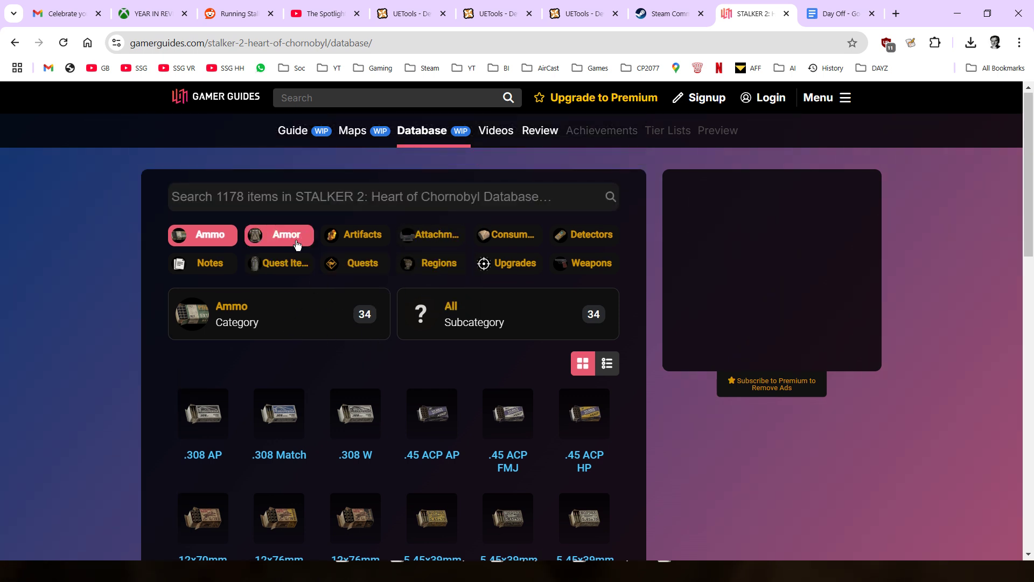
left_click(582, 264)
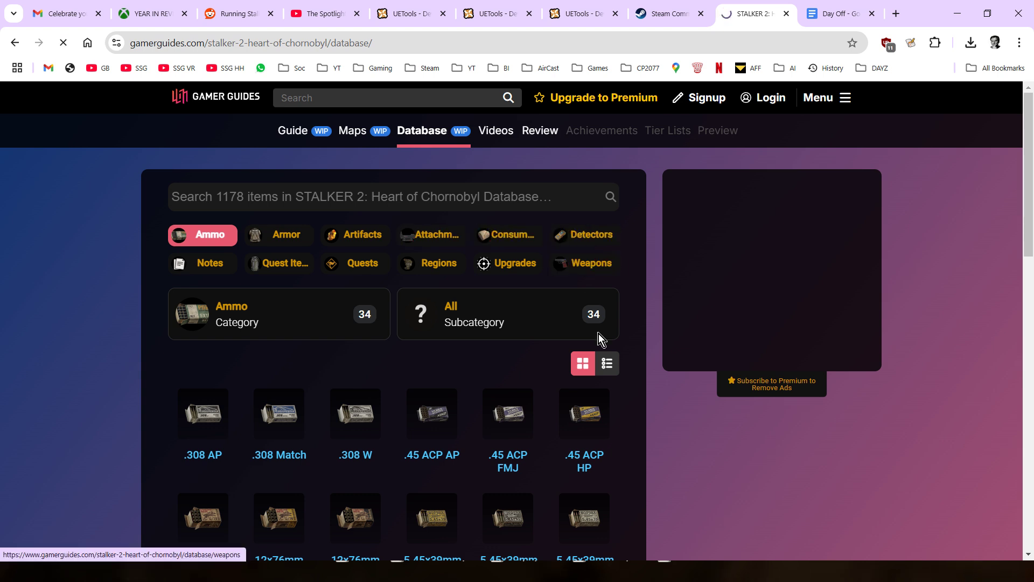
Step: Look through the database's weapons list, previewing the Combatant and Zubr-19 entries
scroll(594, 328, "down", 3)
left_click(495, 339)
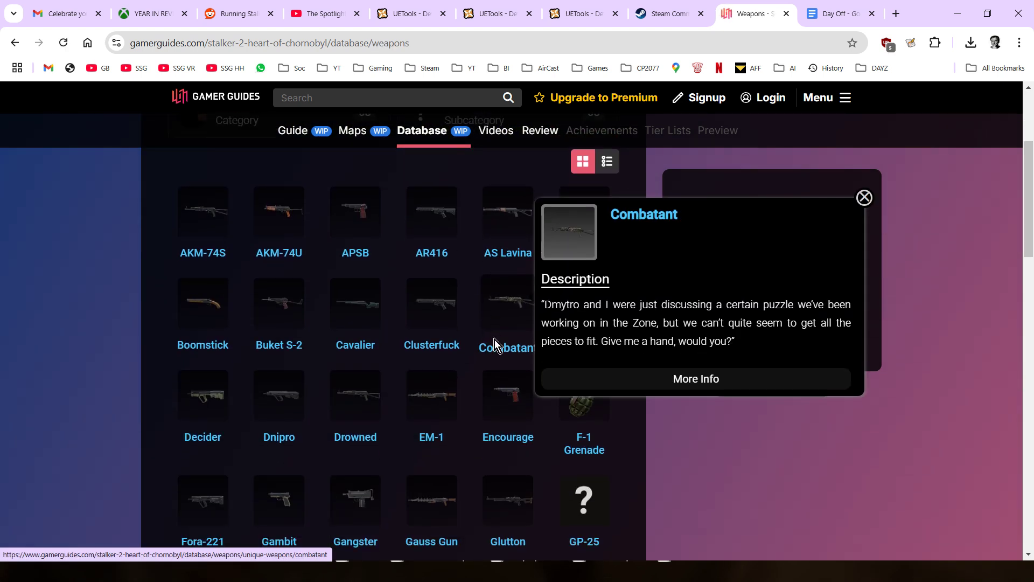
scroll(642, 488, "down", 4)
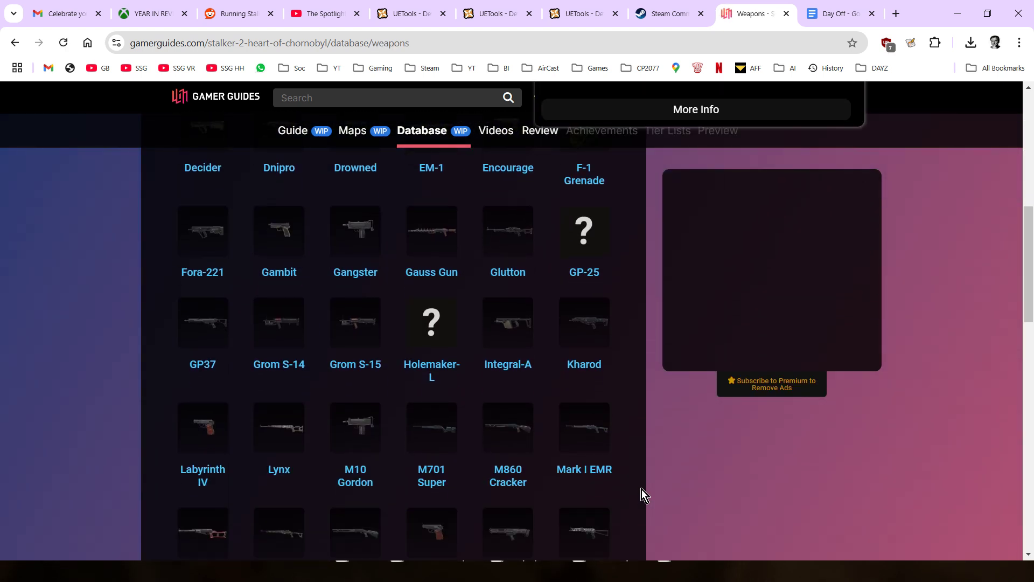
scroll(623, 492, "down", 3)
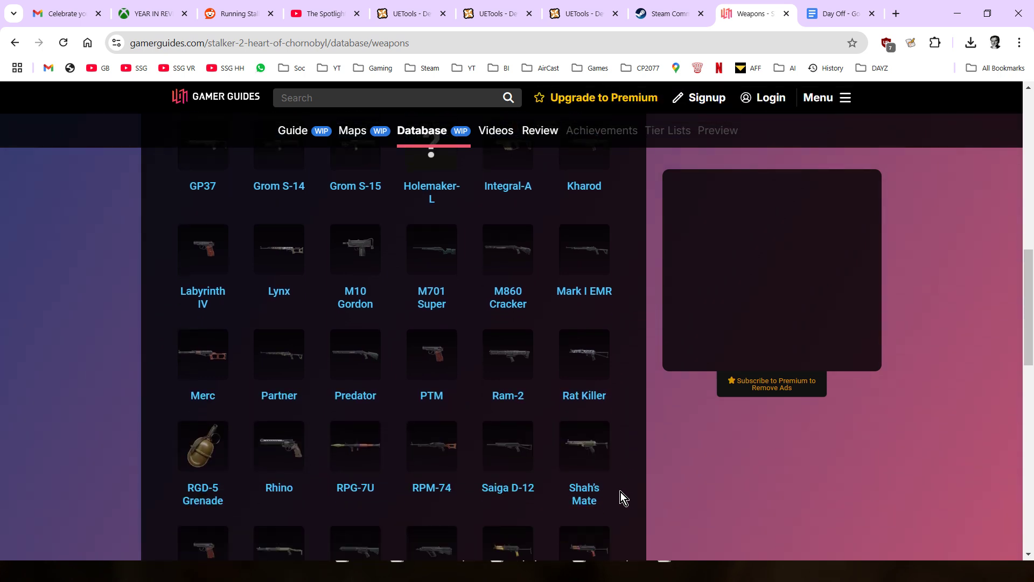
scroll(620, 492, "down", 5)
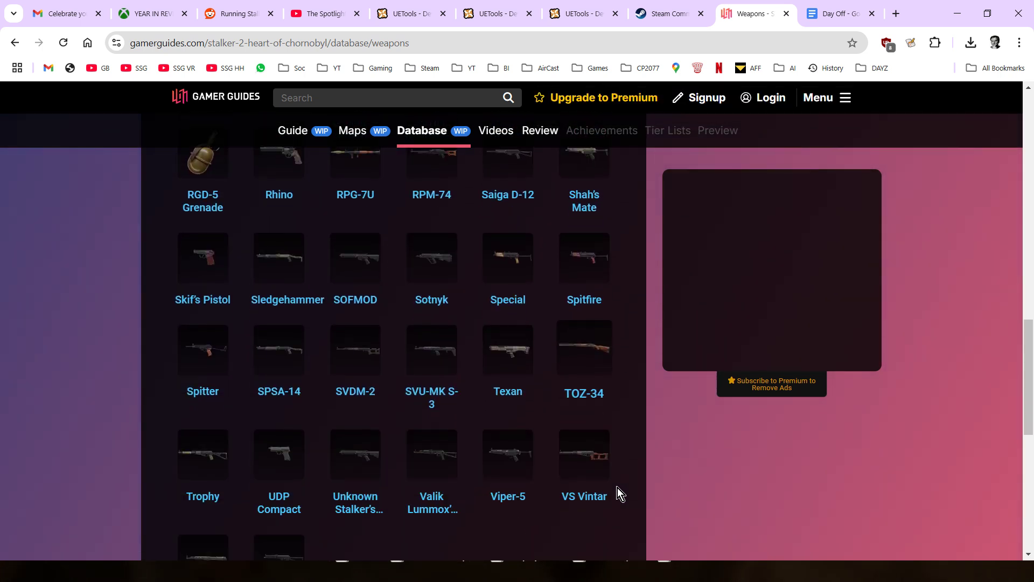
scroll(609, 487, "down", 1)
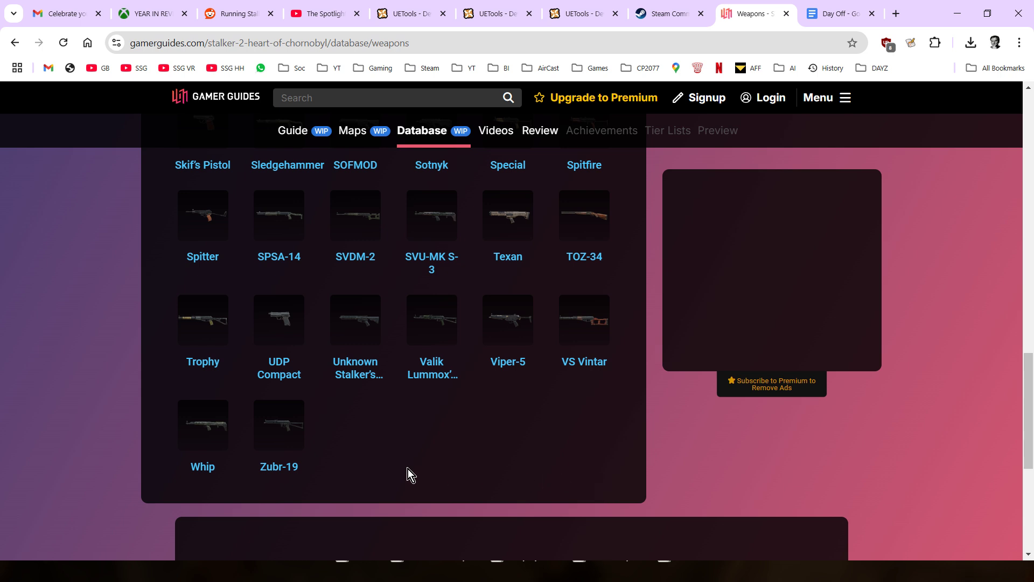
mouse_move(305, 452)
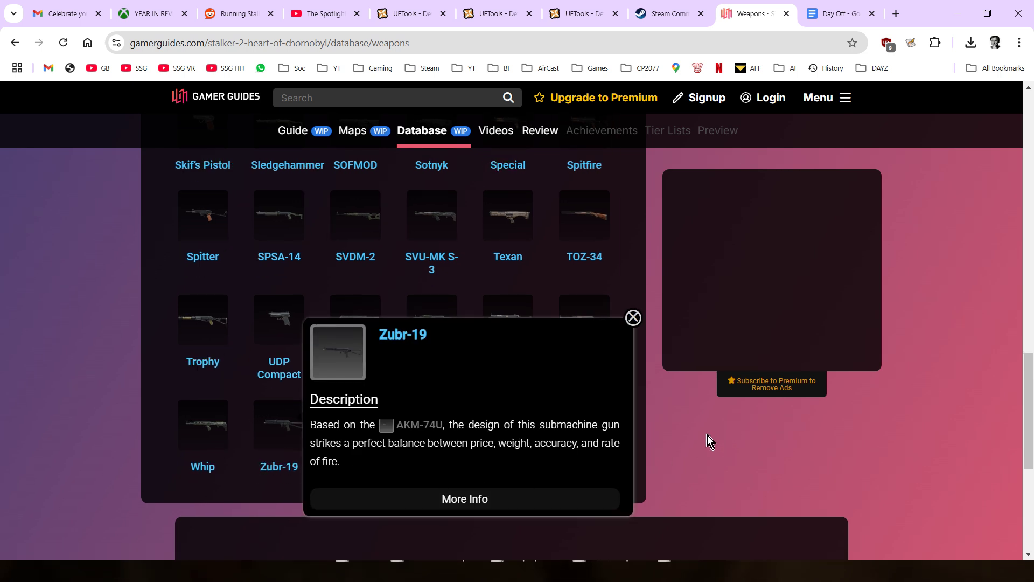
left_click(633, 318)
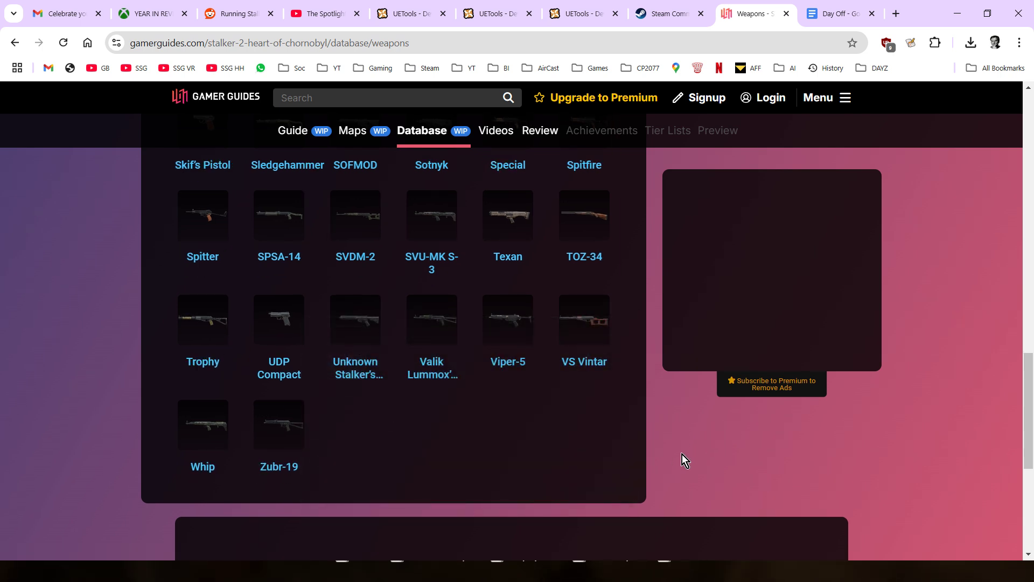
scroll(682, 454, "up", 3)
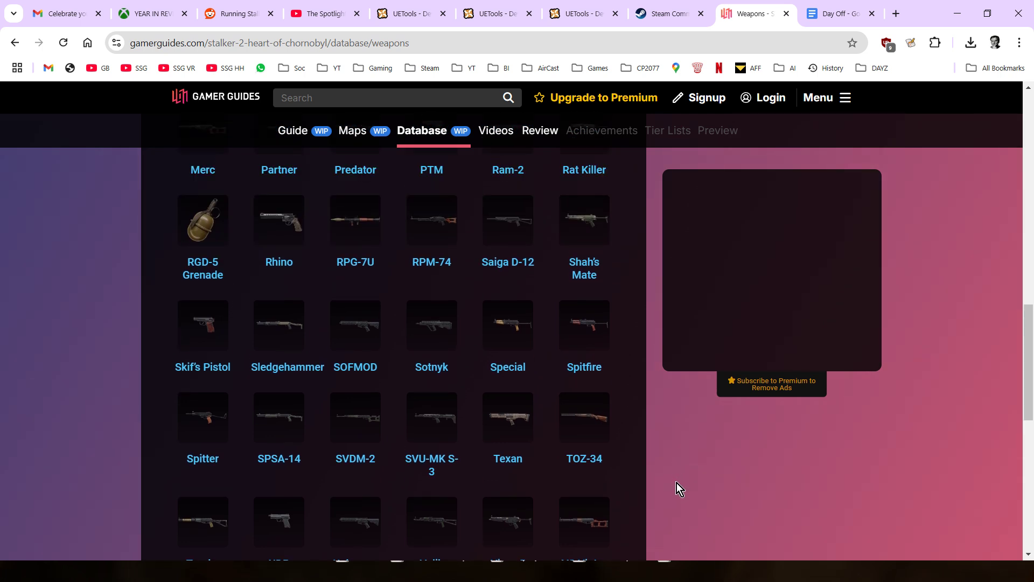
scroll(677, 483, "up", 3)
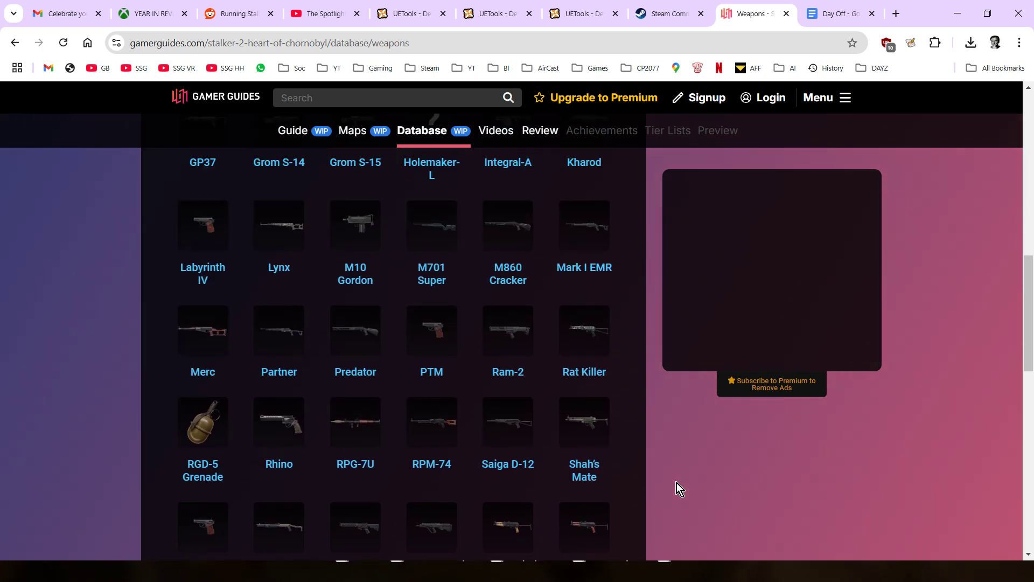
scroll(677, 483, "up", 3)
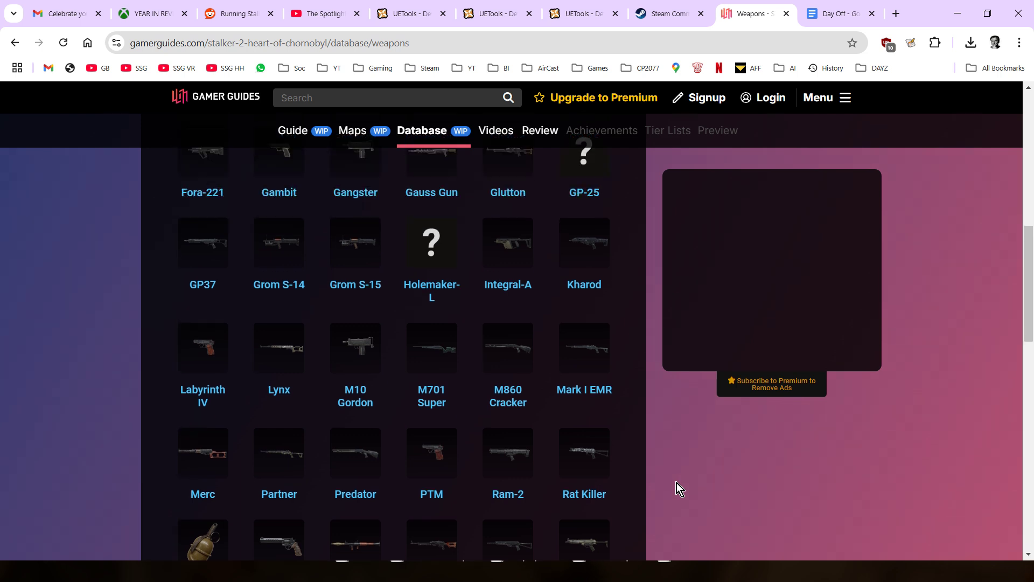
Step: Open the Integral-A weapon page and copy its full spawn command
left_click(509, 327)
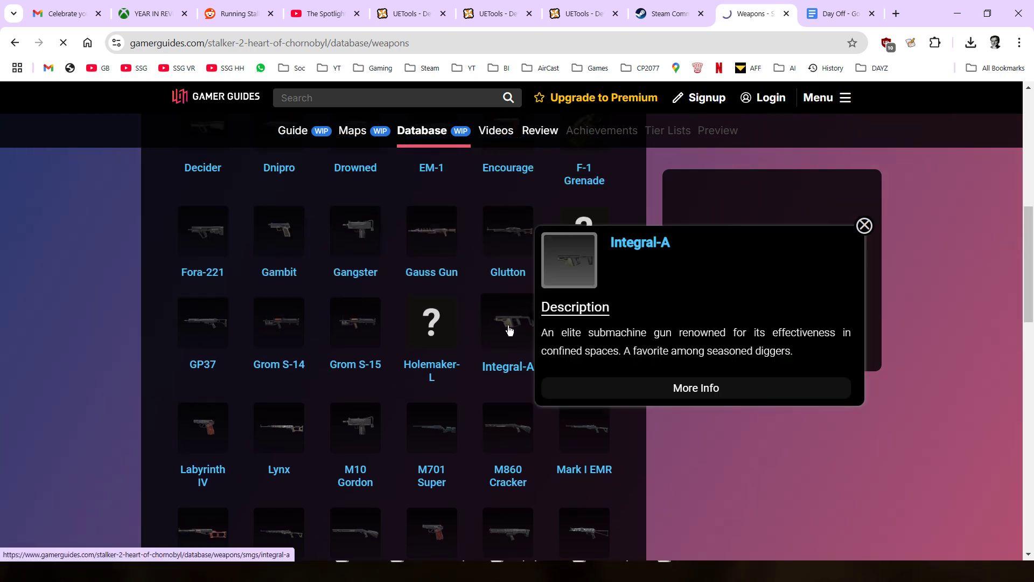
scroll(710, 463, "down", 5)
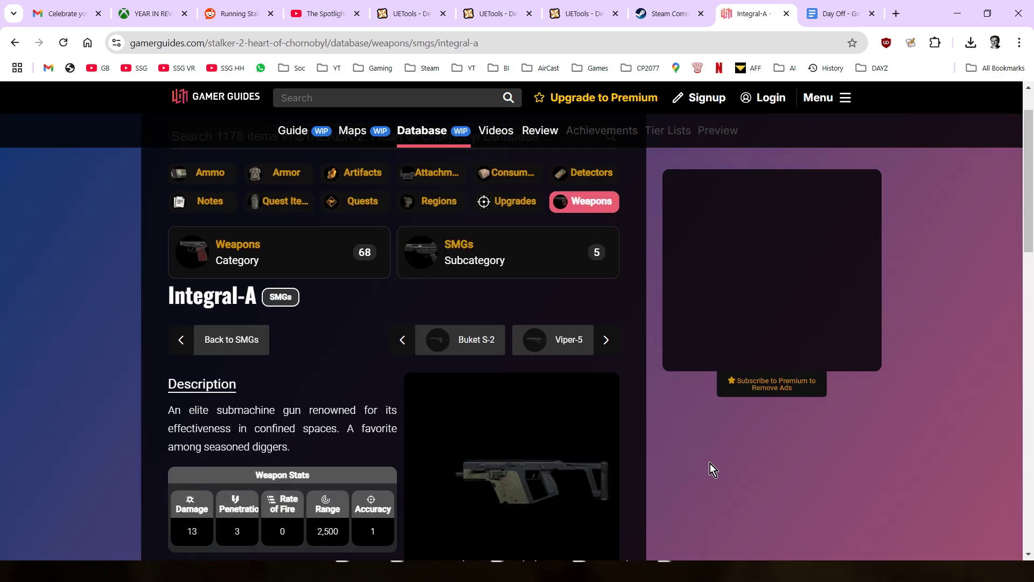
scroll(772, 481, "down", 1)
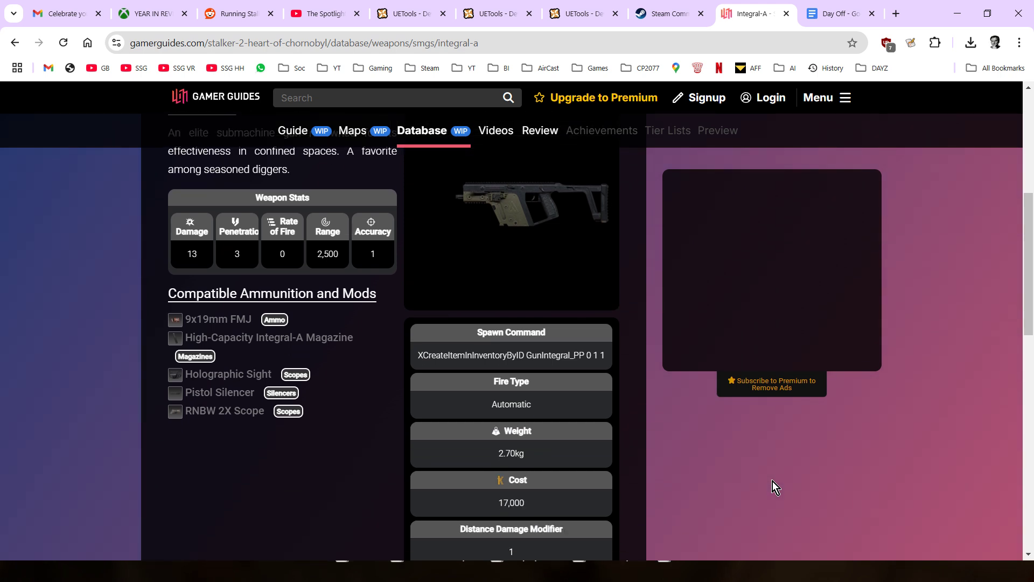
scroll(719, 485, "up", 1)
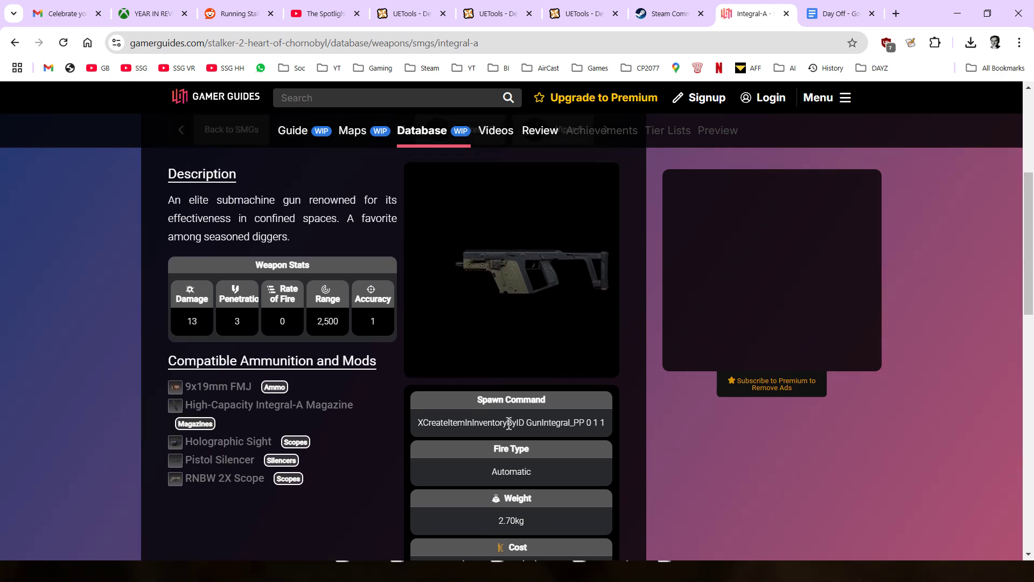
triple_click(508, 423)
right_click(510, 425)
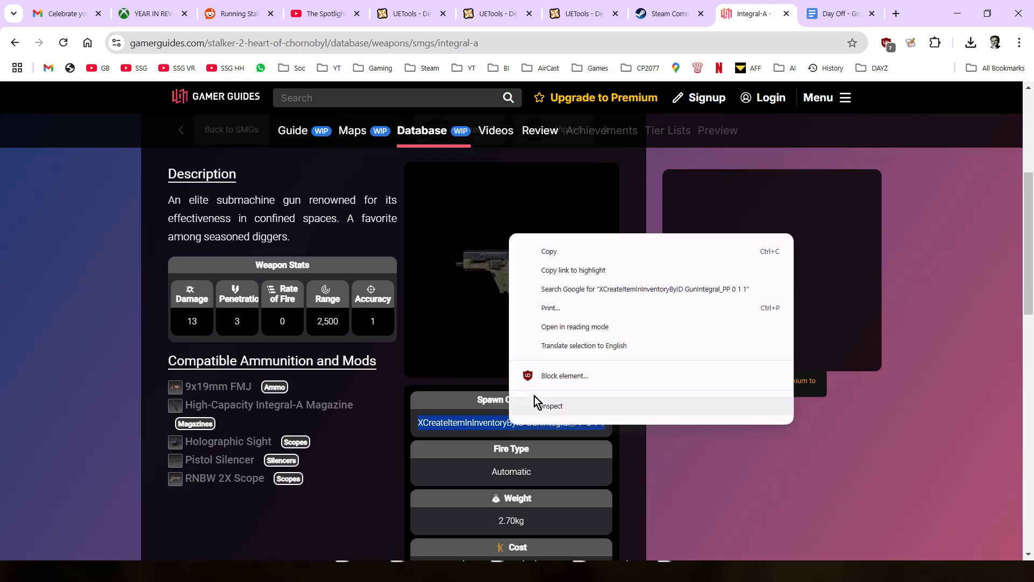
left_click(570, 252)
Step: Switch to S.T.A.L.K.E.R. 2, run XCreateItemInInventoryByID GunIntegral_PP 0 1 1 in the console with the inventory closed, and reopen the inventory
left_click(620, 565)
mouse_move(523, 301)
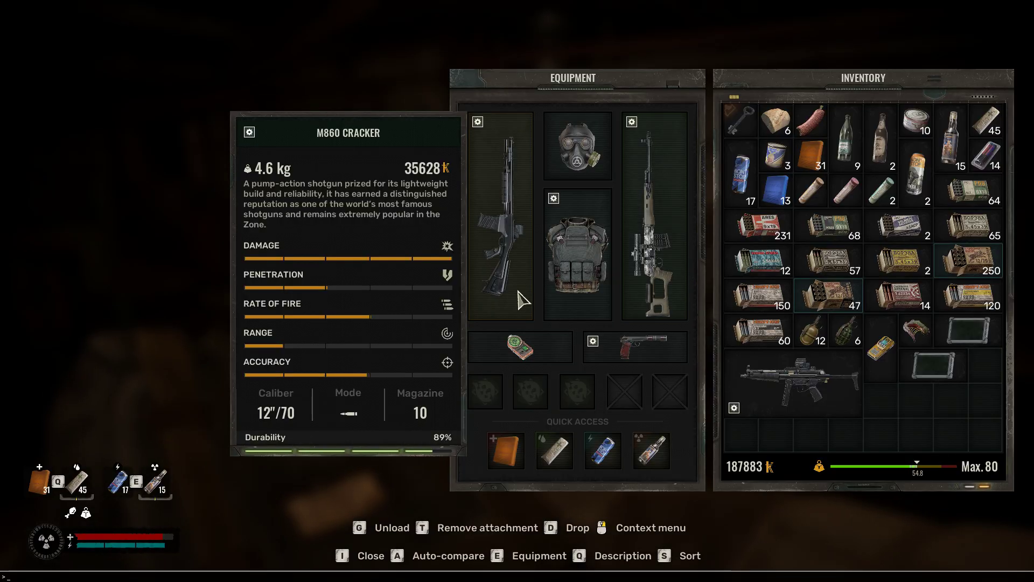
key("i")
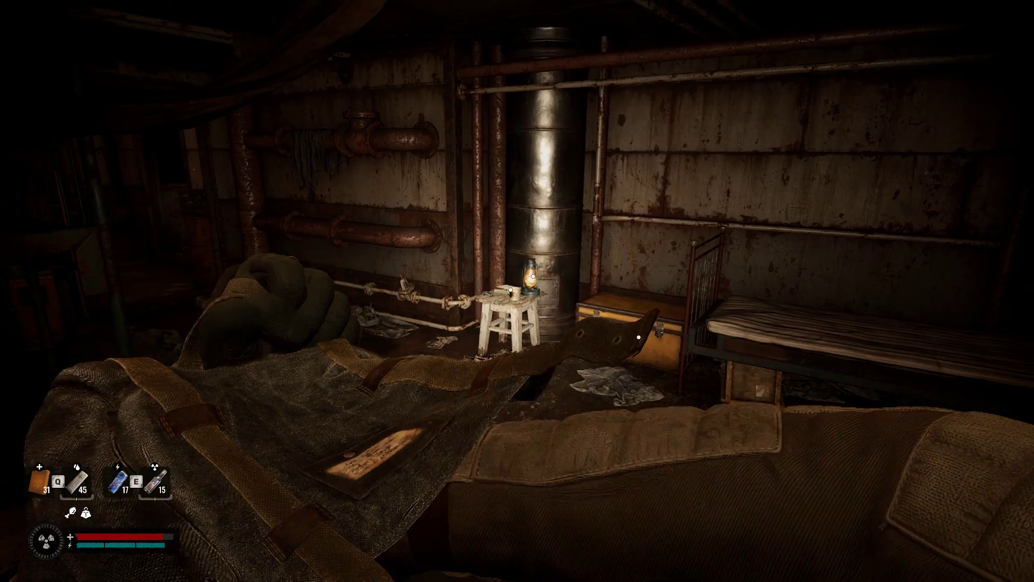
key("grave")
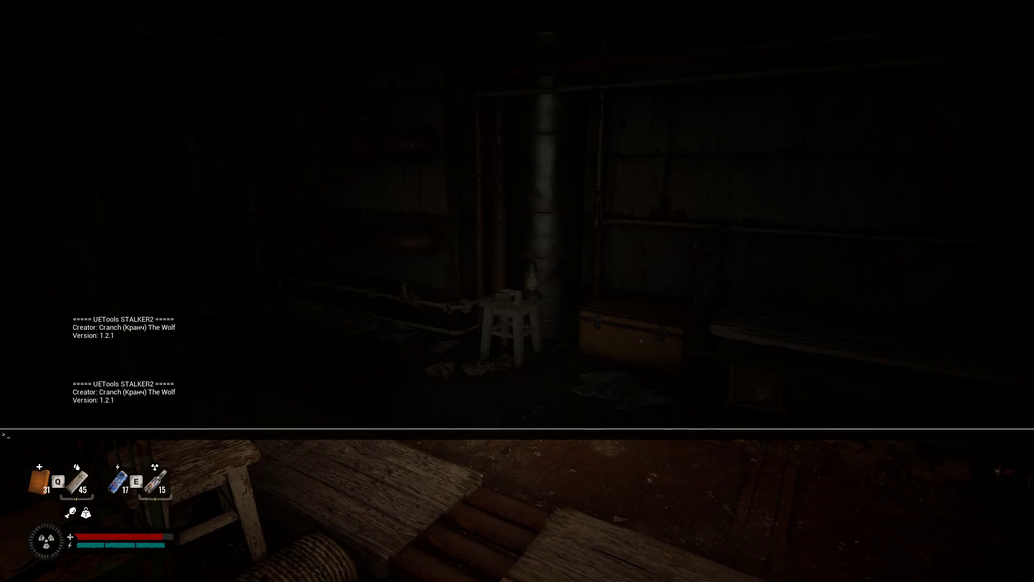
key("ctrl+v")
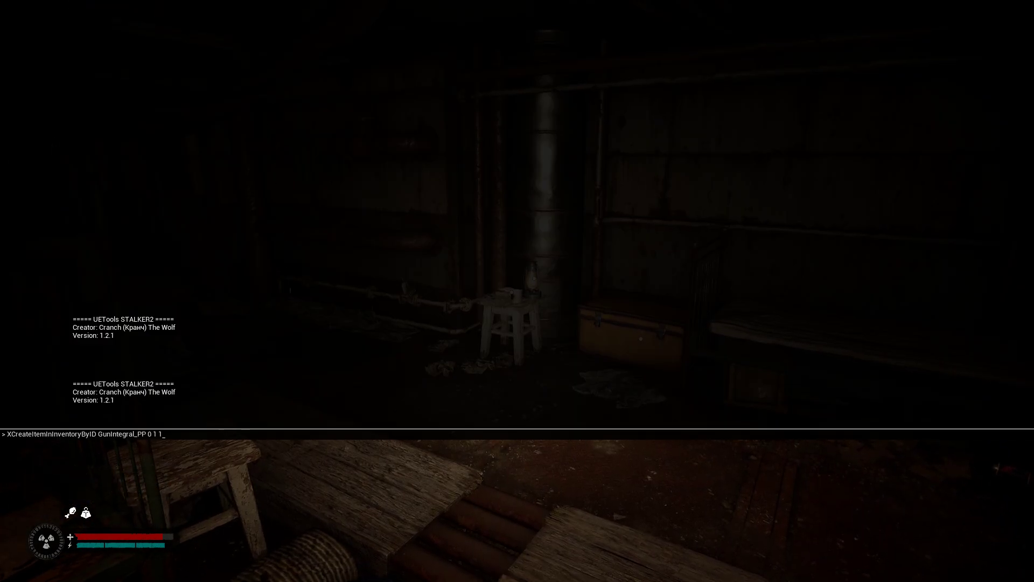
key("Return")
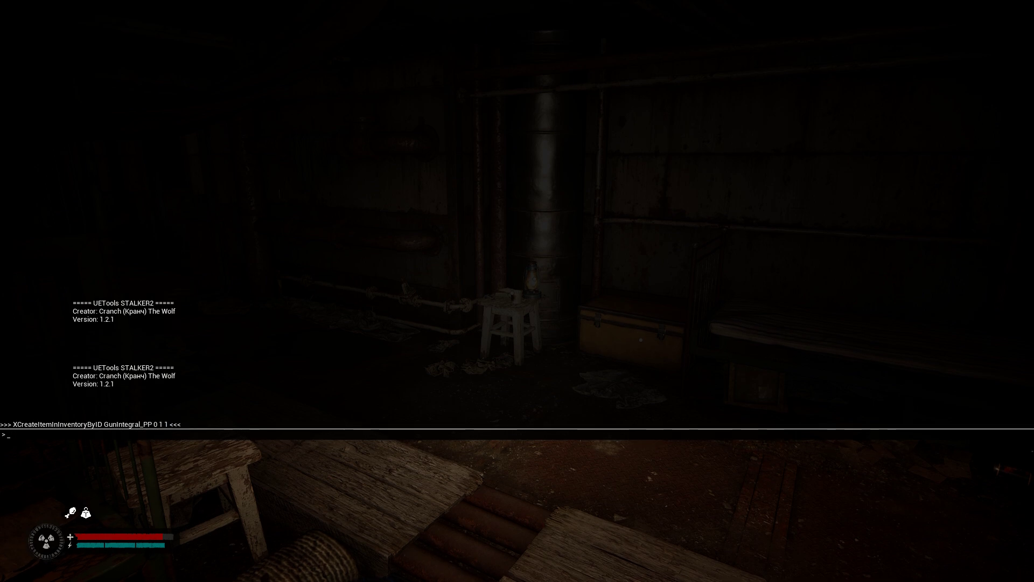
key("grave")
key("i")
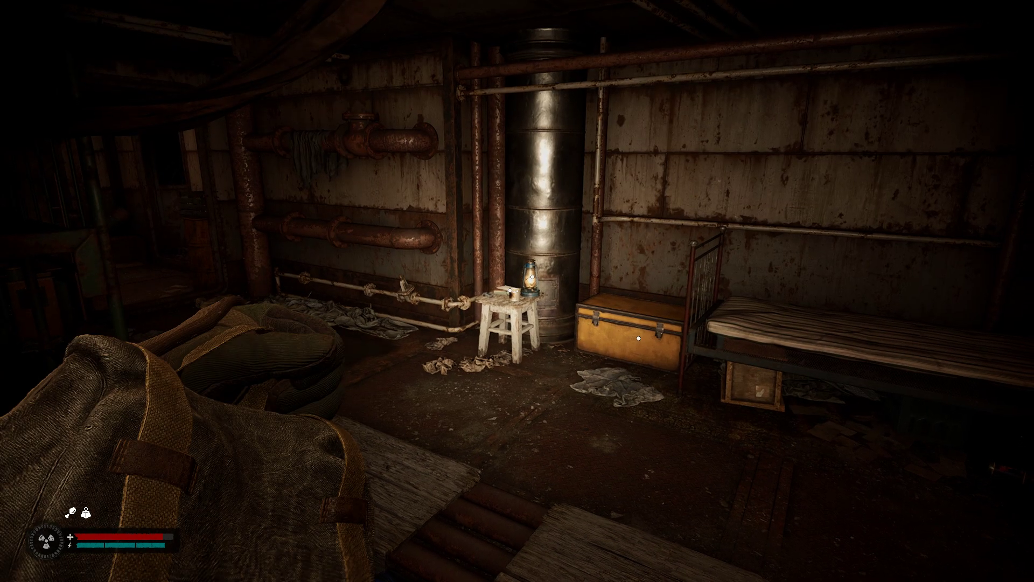
mouse_move(921, 428)
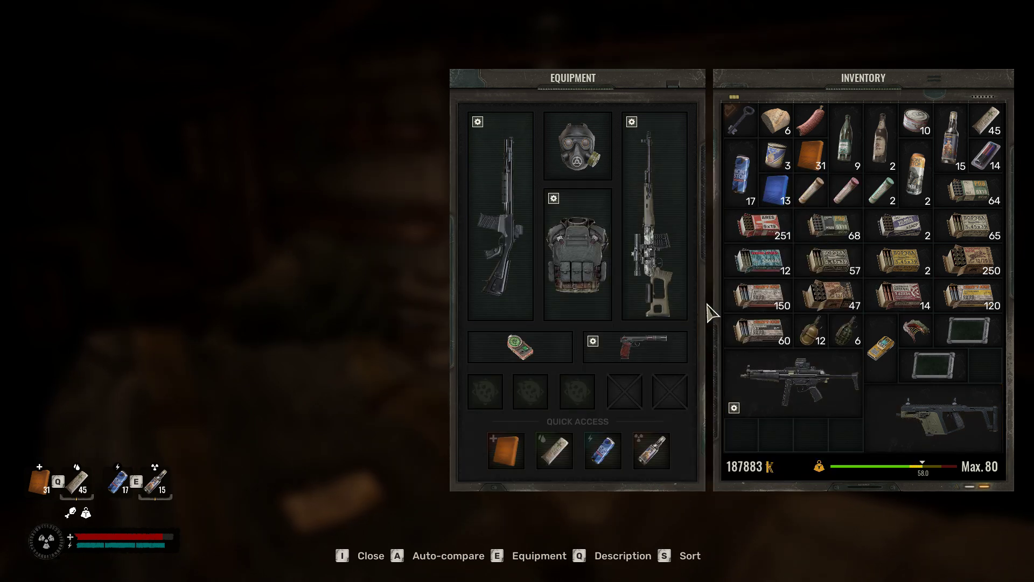
Step: Switch to Chrome, open the RNBW 2X Scope page from the Integral-A's compatible mods and copy the scope's spawn command
key("alt+Tab")
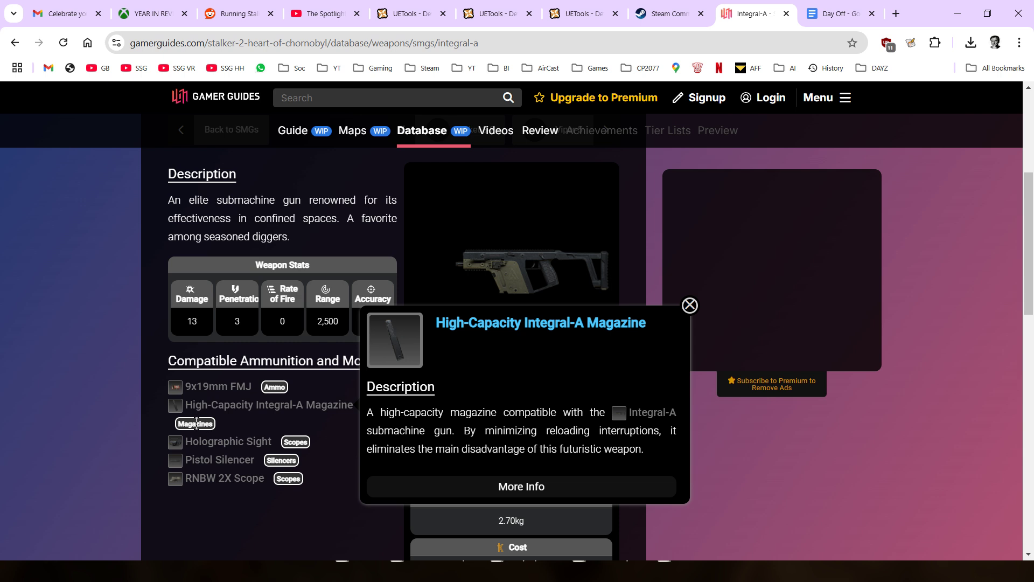
scroll(197, 423, "down", 1)
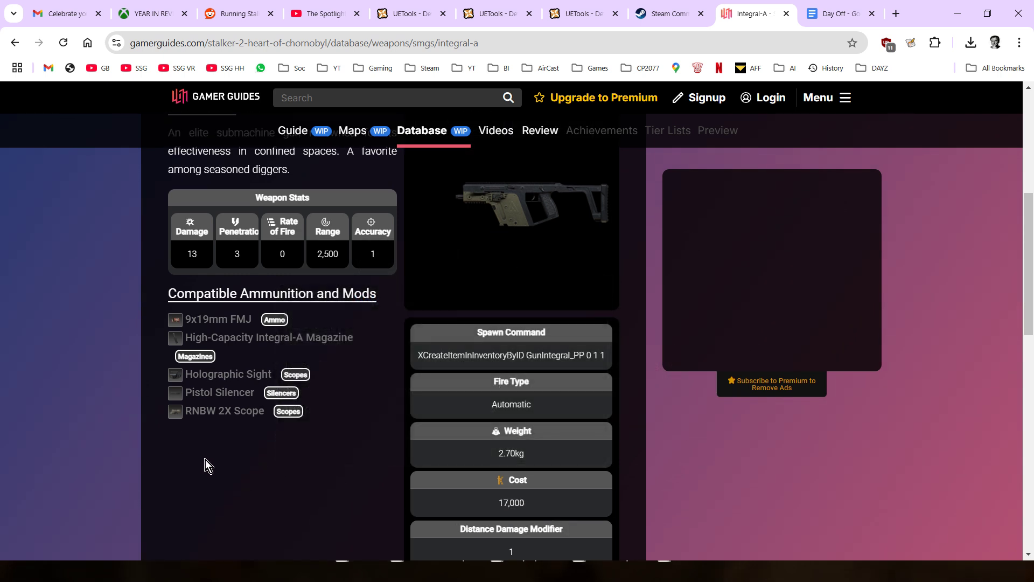
left_click(200, 414)
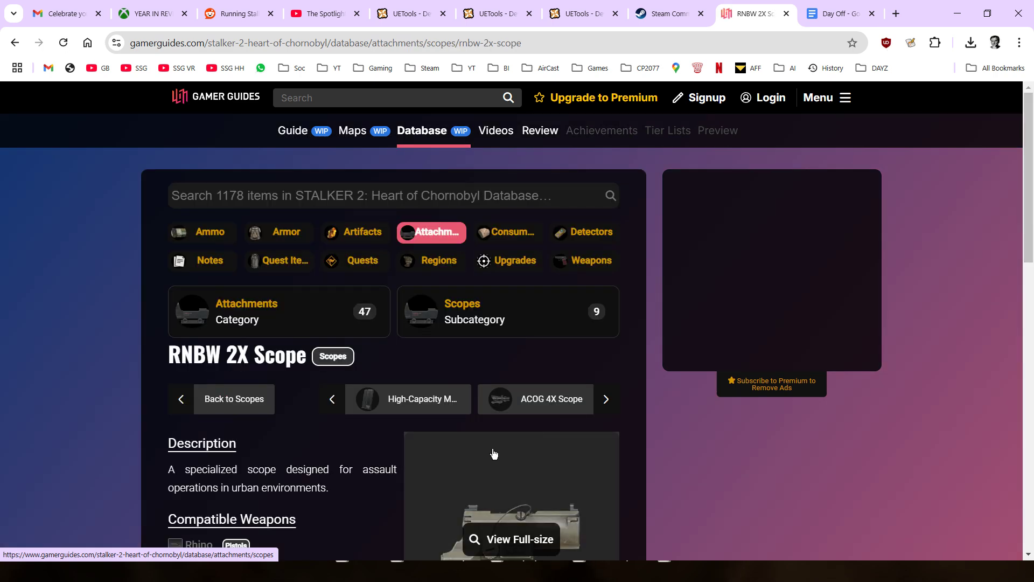
scroll(494, 455, "down", 5)
triple_click(500, 351)
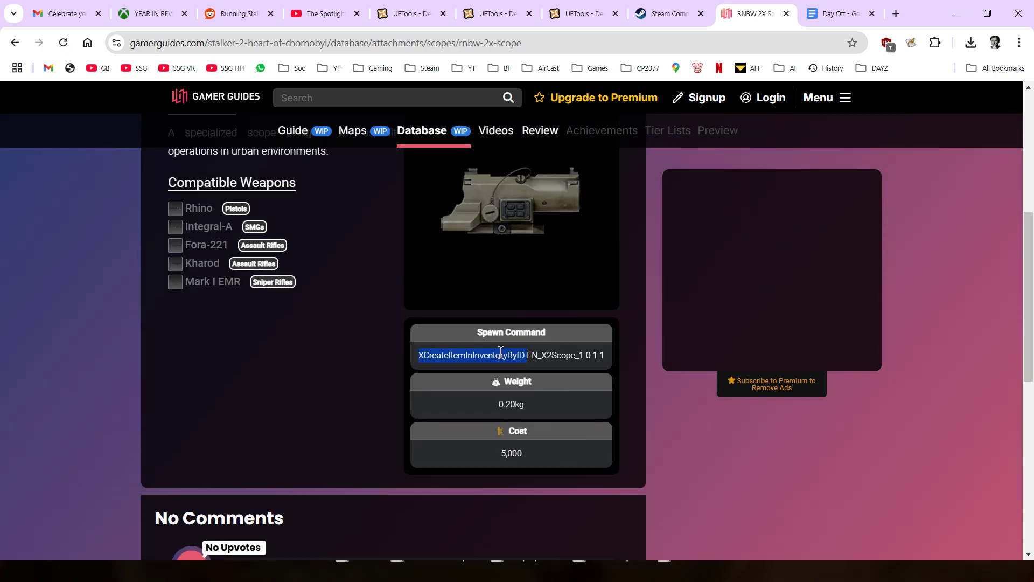
right_click(501, 352)
left_click(551, 371)
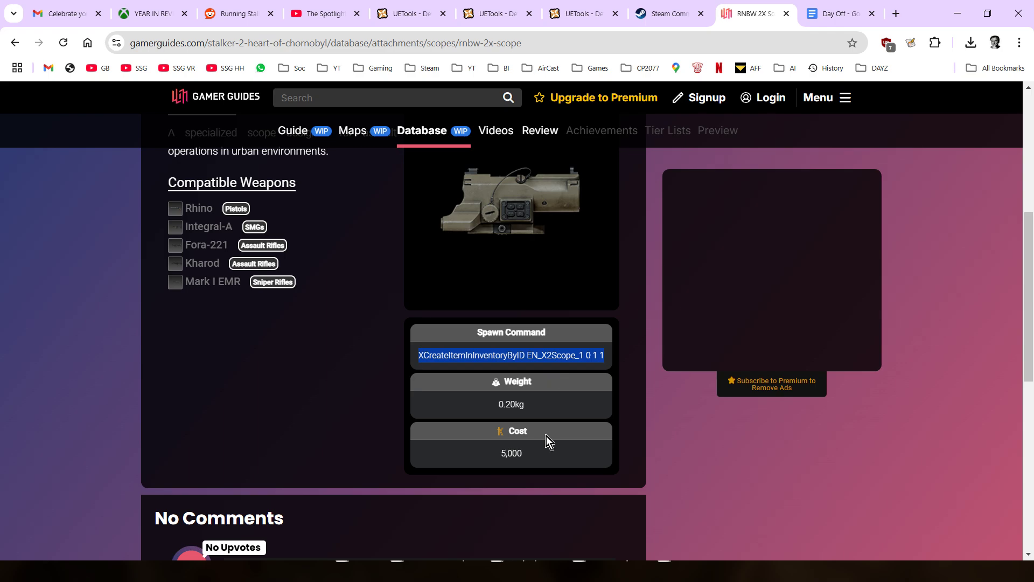
Step: Switch to S.T.A.L.K.E.R. 2, run XCreateItemInInventoryByID EN_X2Scope_1 0 1 1 in the console, and close and reopen the inventory to refresh it
left_click(535, 571)
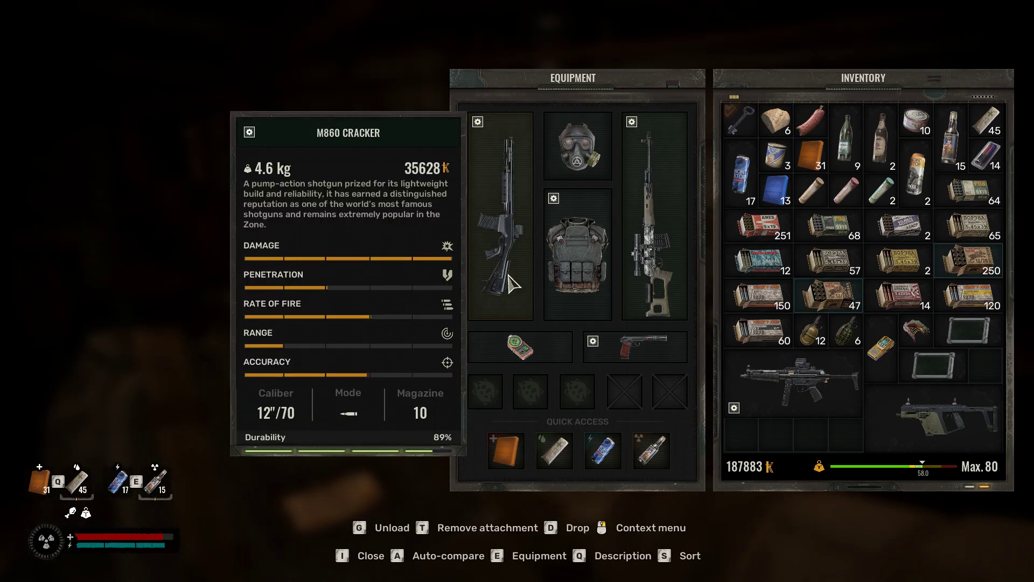
key("grave")
key("ctrl+v")
key("Return")
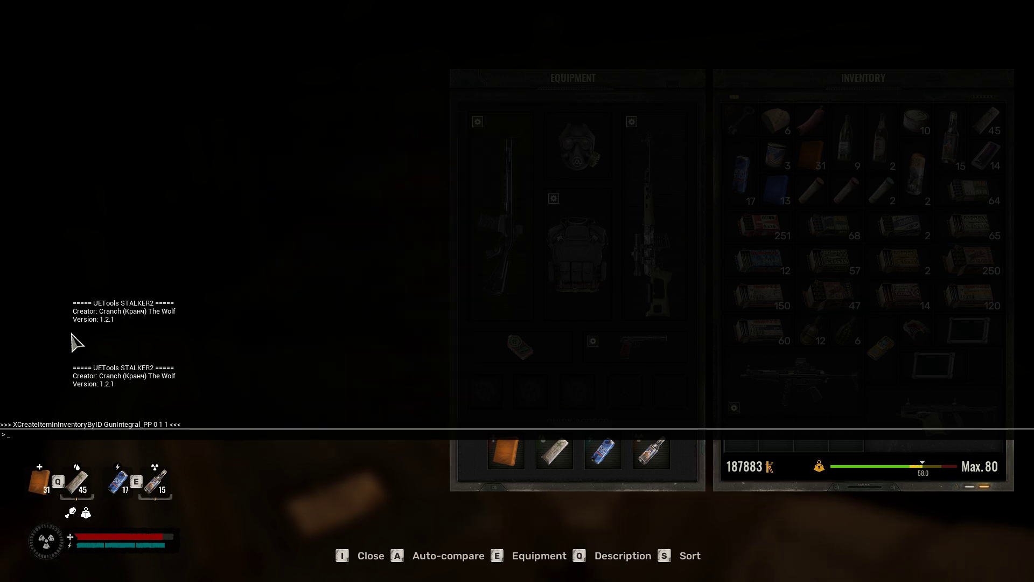
key("ctrl+v")
key("Return")
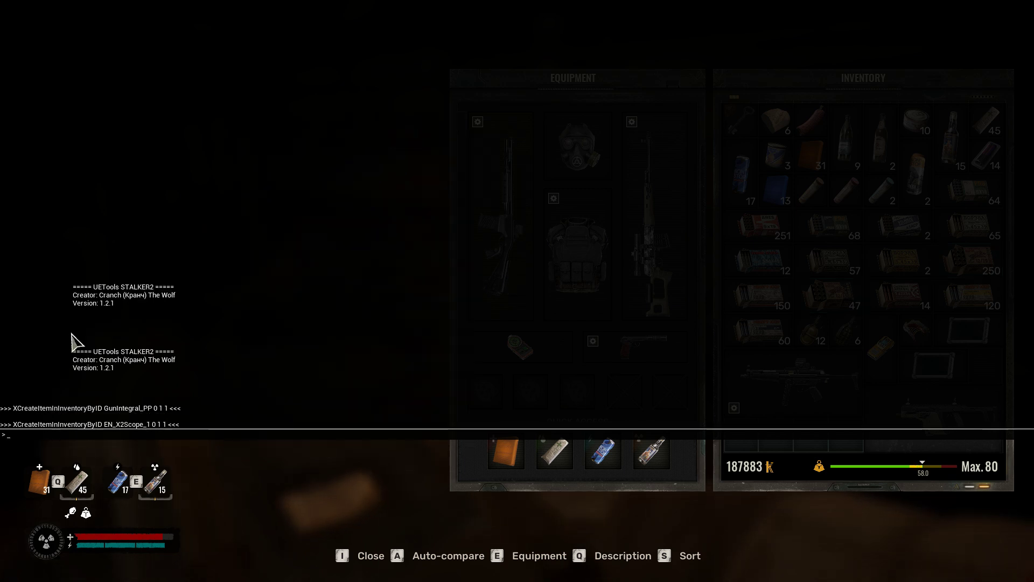
key("grave")
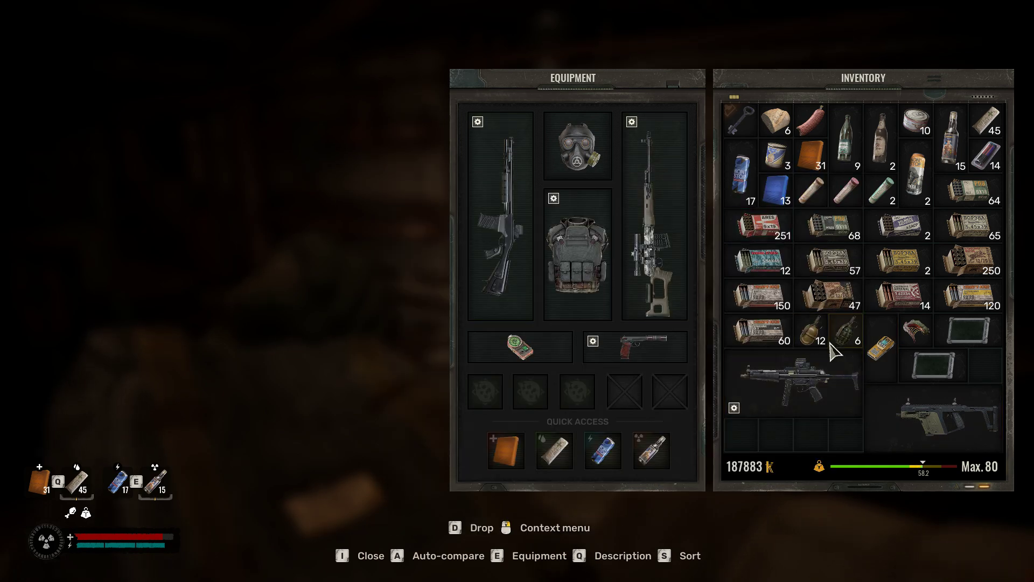
mouse_move(845, 345)
key("i")
key("i")
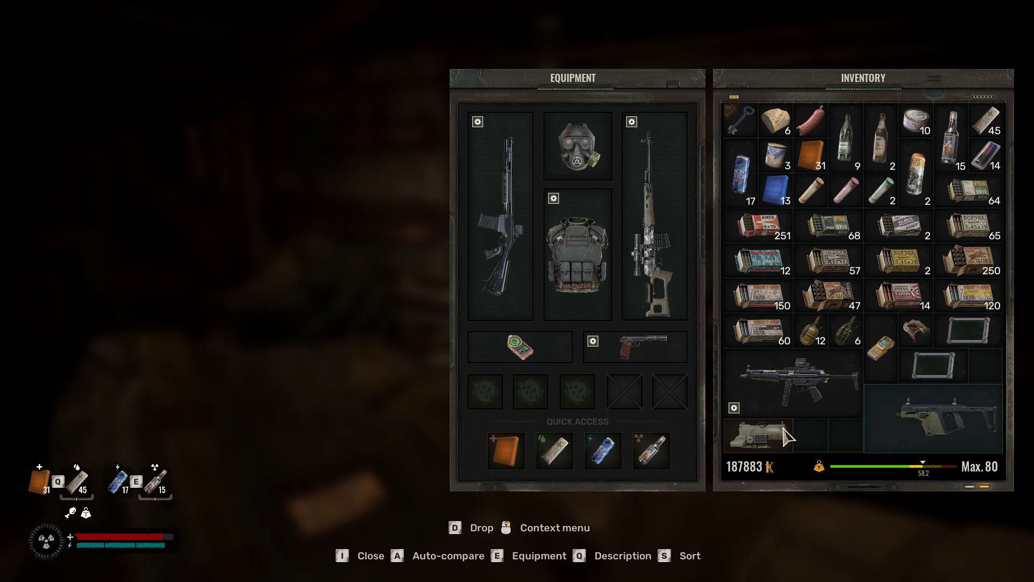
Step: Equip the Integral-A from the inventory and attach the RNBW 2X Scope to it
mouse_move(781, 437)
right_click(919, 424)
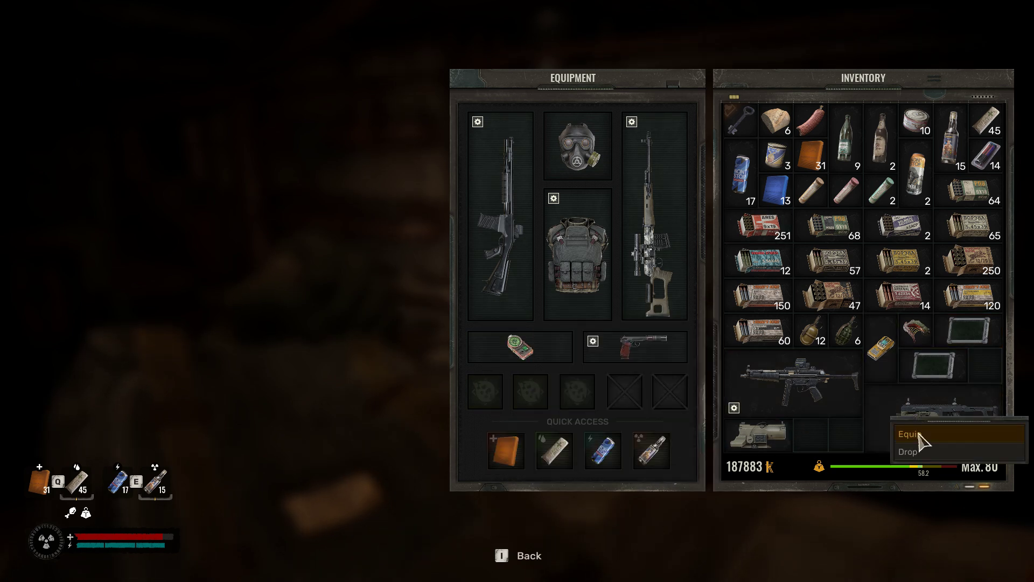
left_click(911, 434)
right_click(763, 408)
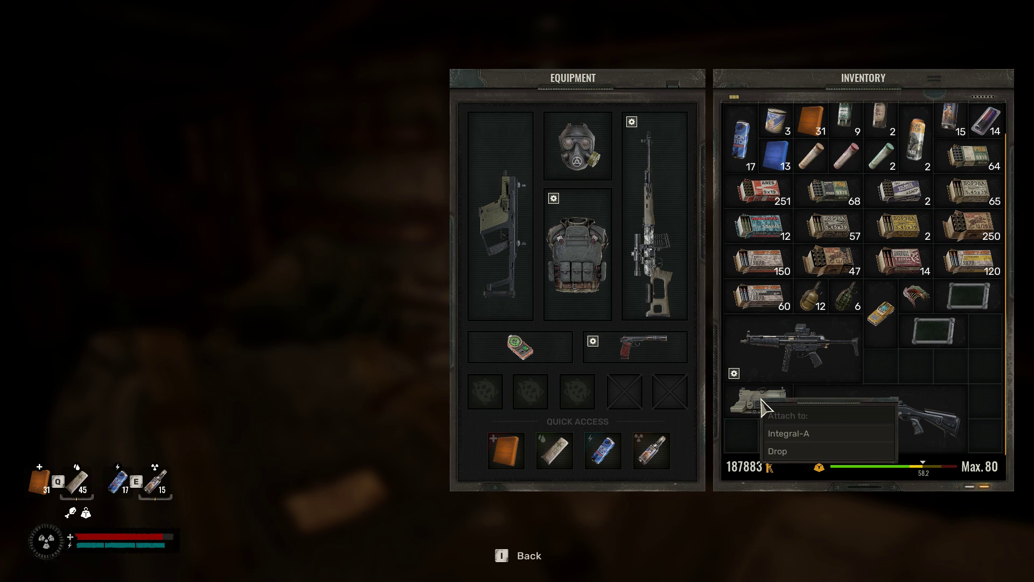
left_click(789, 434)
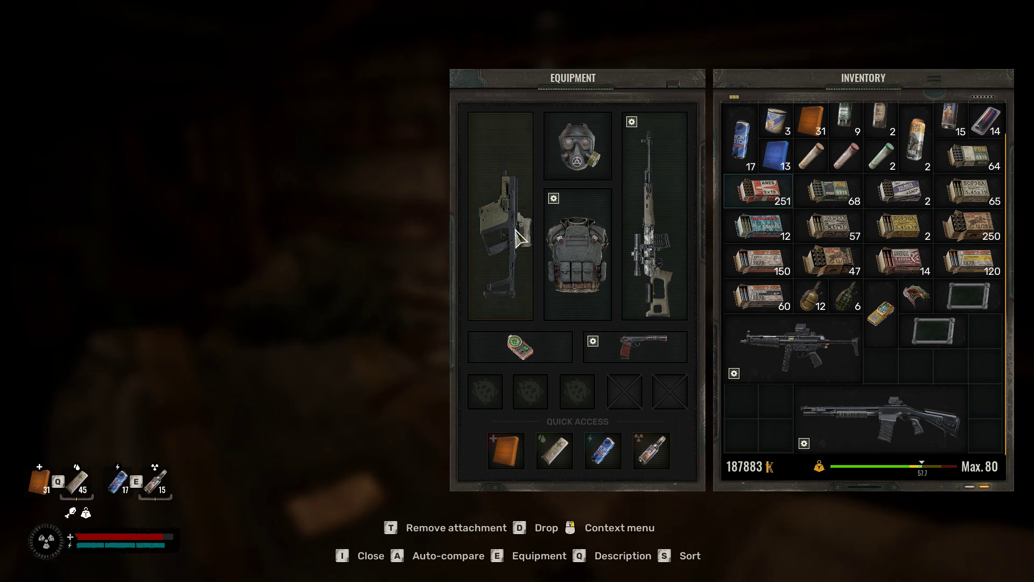
mouse_move(531, 250)
Step: Switch to Chrome, open the High-Capacity Integral-A Magazine page from the Integral-A's compatible mods and copy its spawn command
key("alt+Tab")
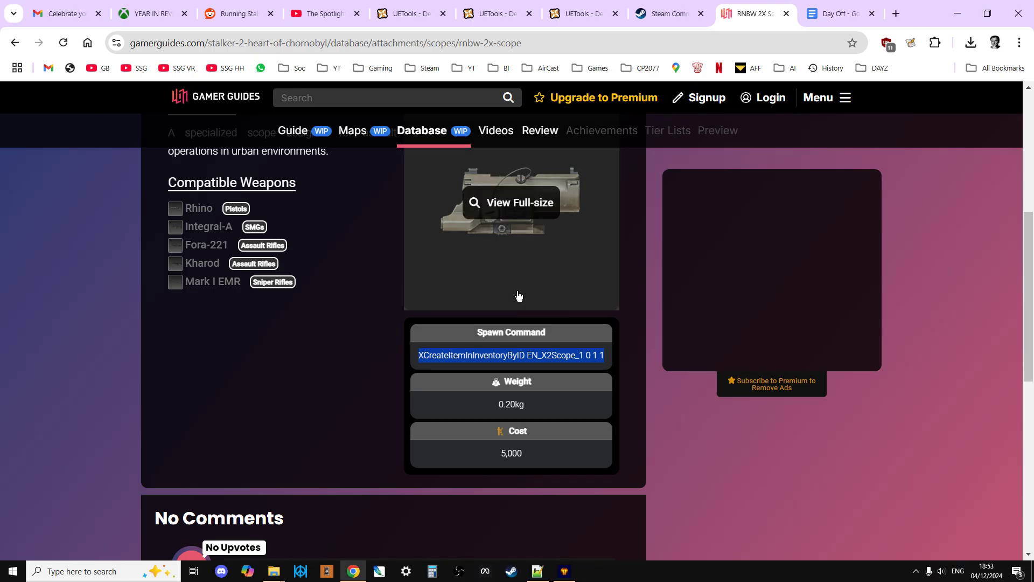
key("alt+Tab")
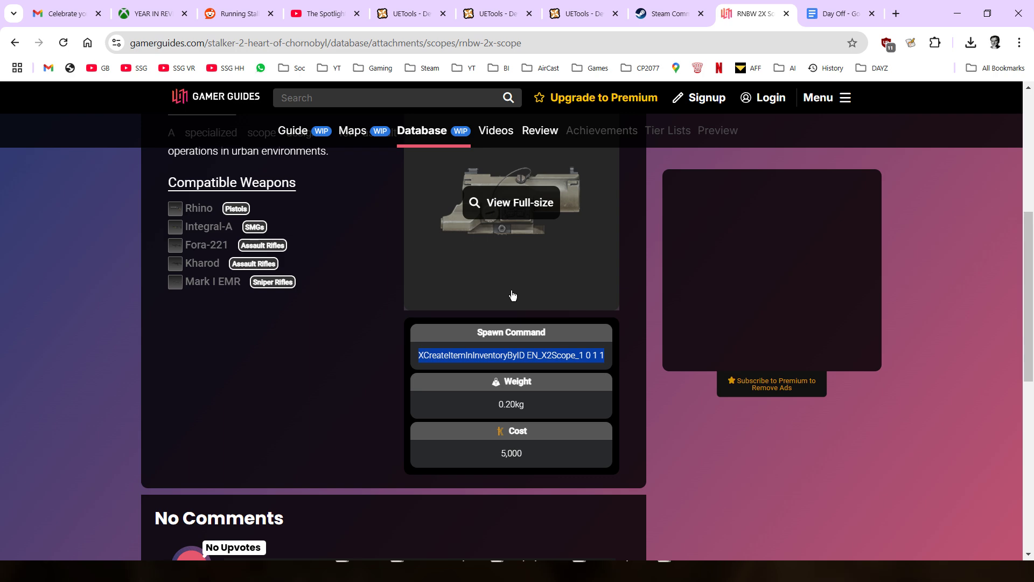
left_click(209, 231)
scroll(431, 318, "down", 5)
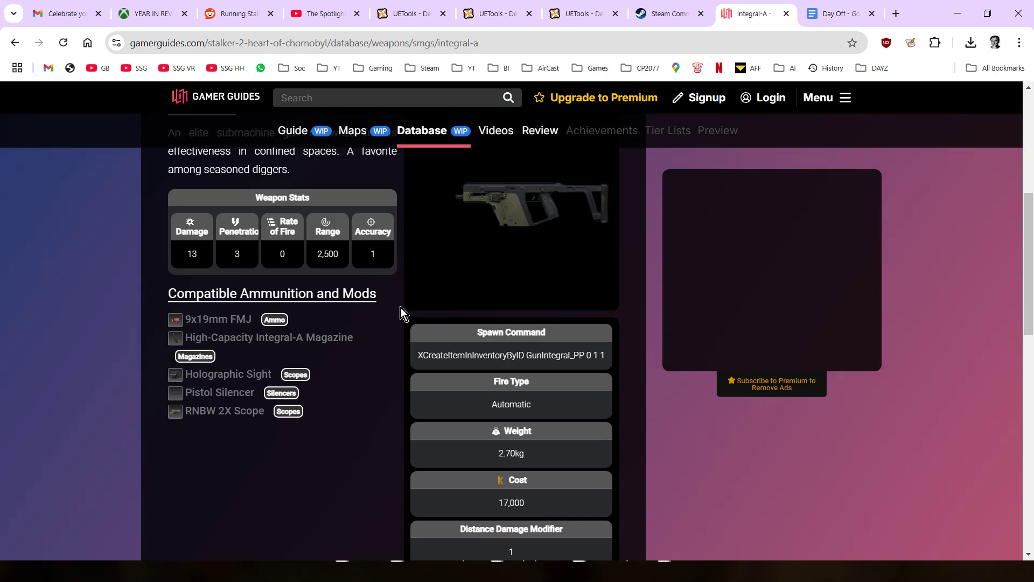
left_click(193, 339)
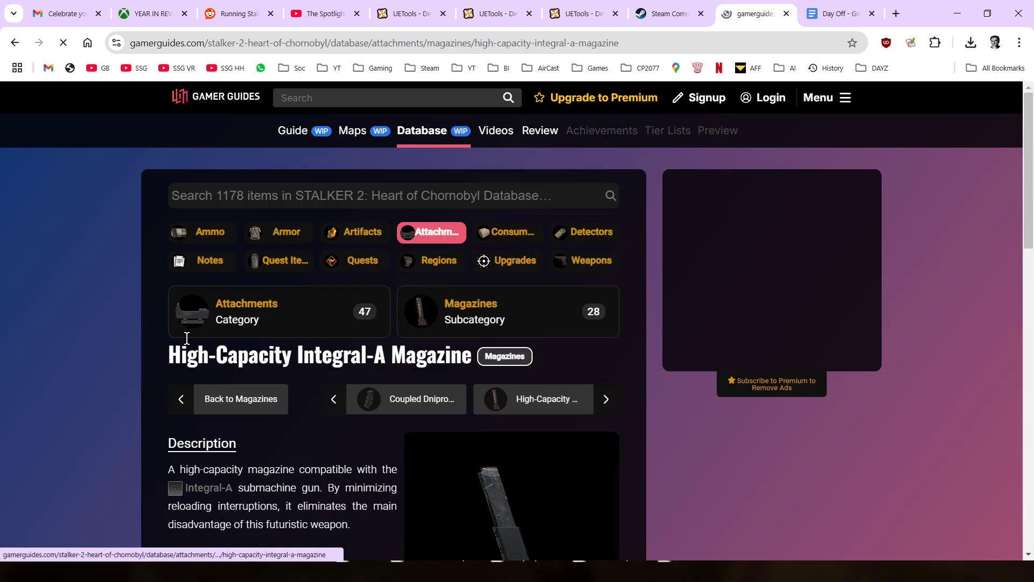
scroll(299, 351, "down", 5)
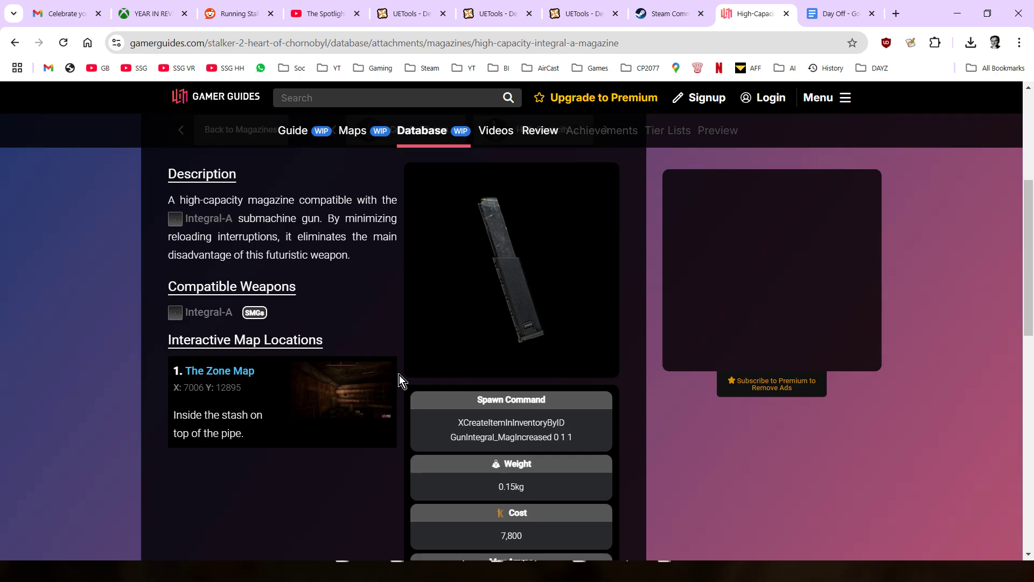
double_click(533, 436)
left_click_drag(574, 441, 448, 417)
right_click(468, 416)
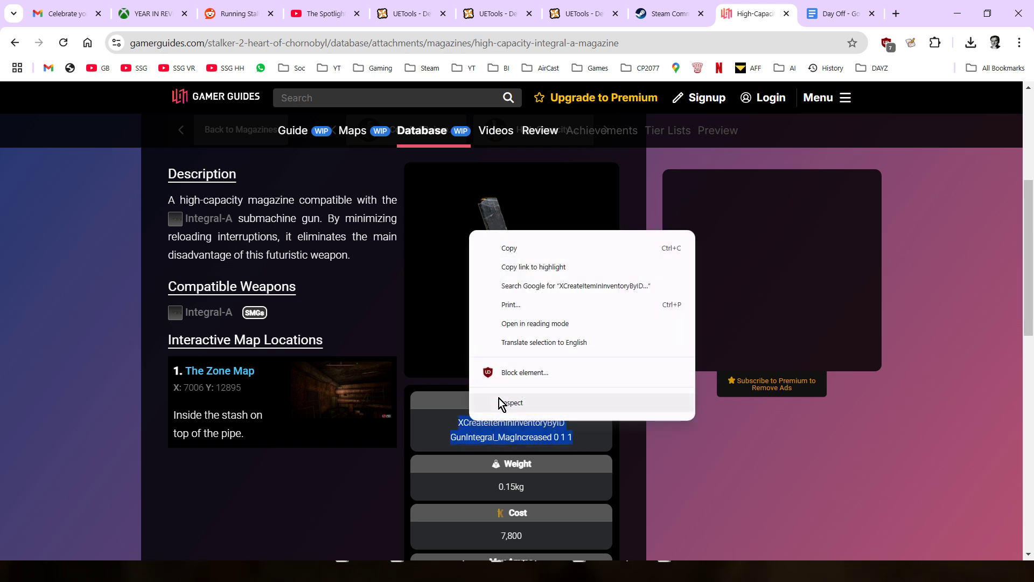
left_click(527, 249)
Step: Switch to S.T.A.L.K.E.R. 2, close the inventory and run XCreateItemInInventoryByID GunIntegral_MagIncreased 0 1 1 in the console
key("alt+Tab")
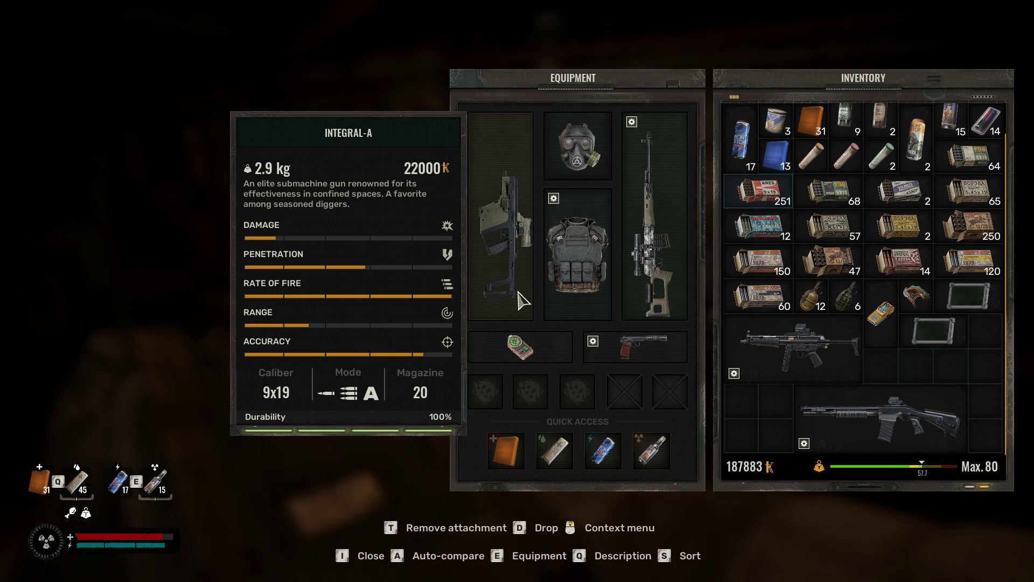
key("i")
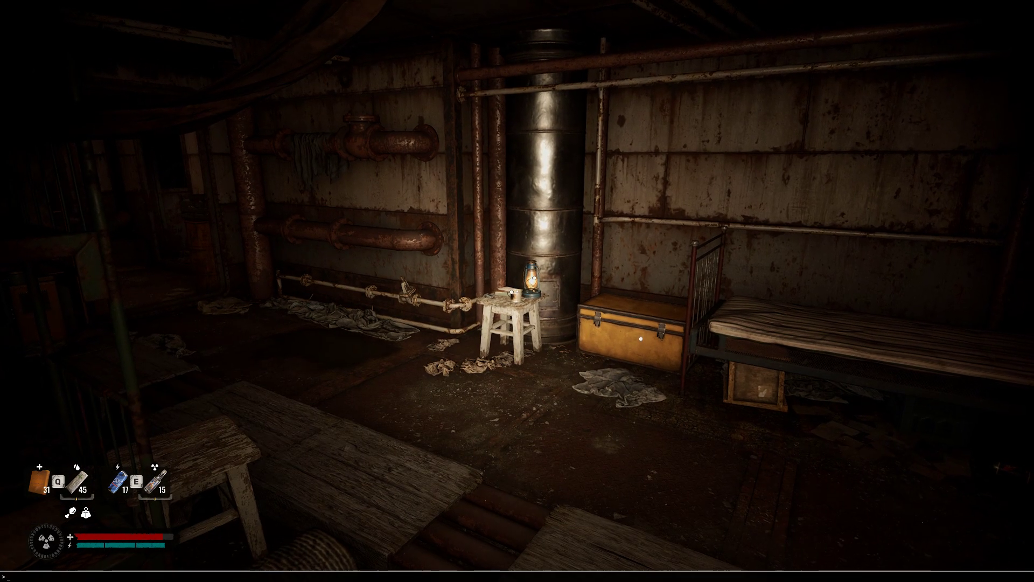
key("grave")
key("ctrl+v")
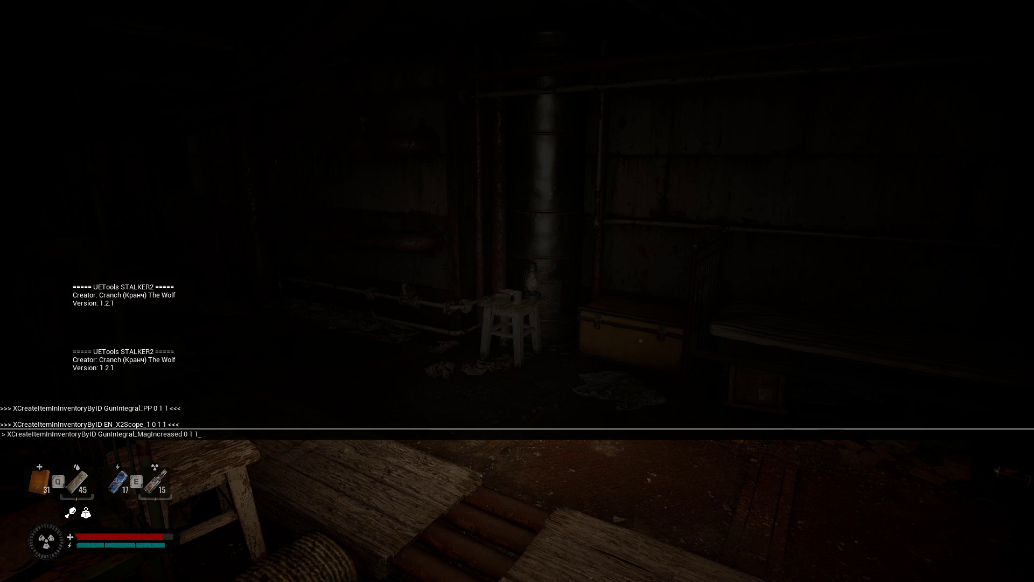
key("Return")
Step: Switch to Chrome, open the Pistol Silencer page from the Integral-A's compatible mods and copy the silencer's spawn command
key("alt+Tab")
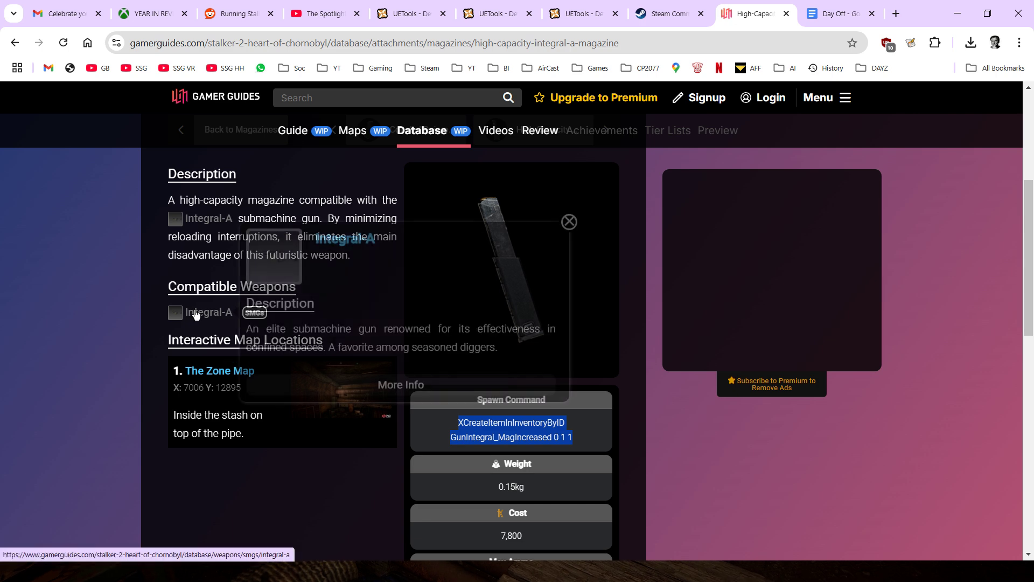
left_click(218, 312)
scroll(239, 299, "down", 1)
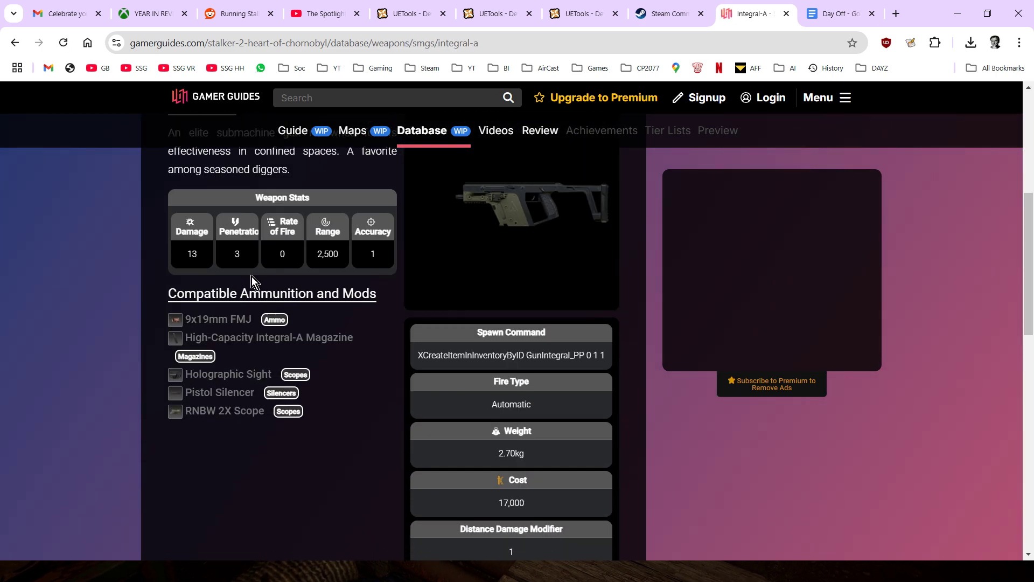
left_click(210, 399)
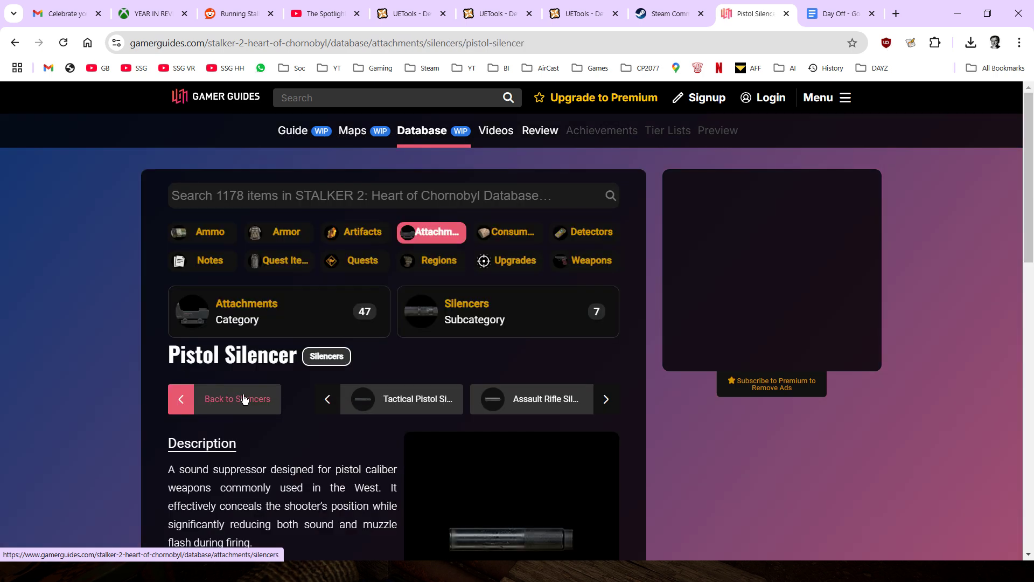
scroll(305, 403, "down", 7)
double_click(504, 355)
triple_click(504, 355)
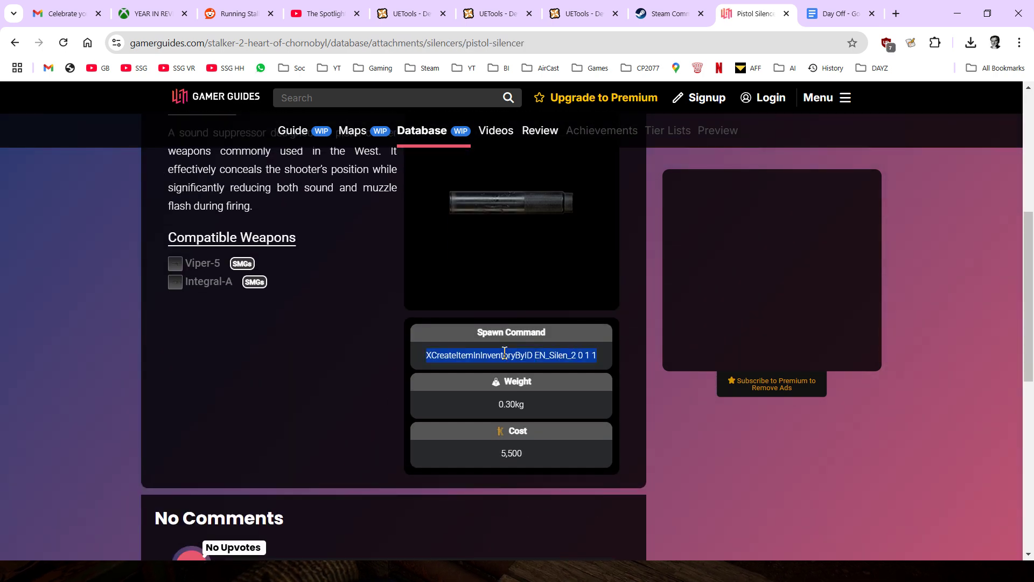
right_click(505, 355)
left_click(533, 369)
Step: Switch to S.T.A.L.K.E.R. 2 and run XCreateItemInInventoryByID EN_Silen_2 0 1 1 in the console
key("alt+Tab")
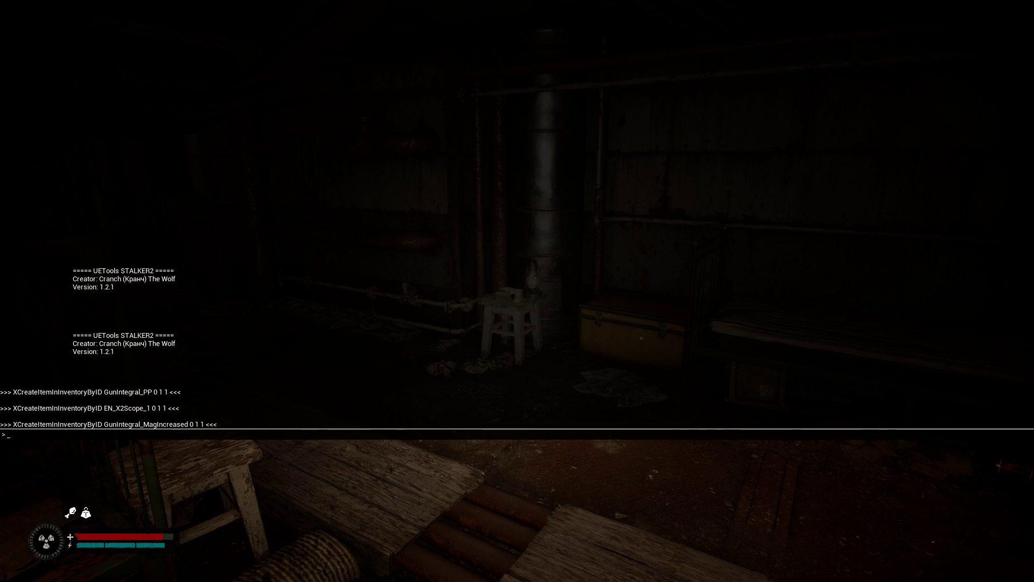
key("grave")
key("grave")
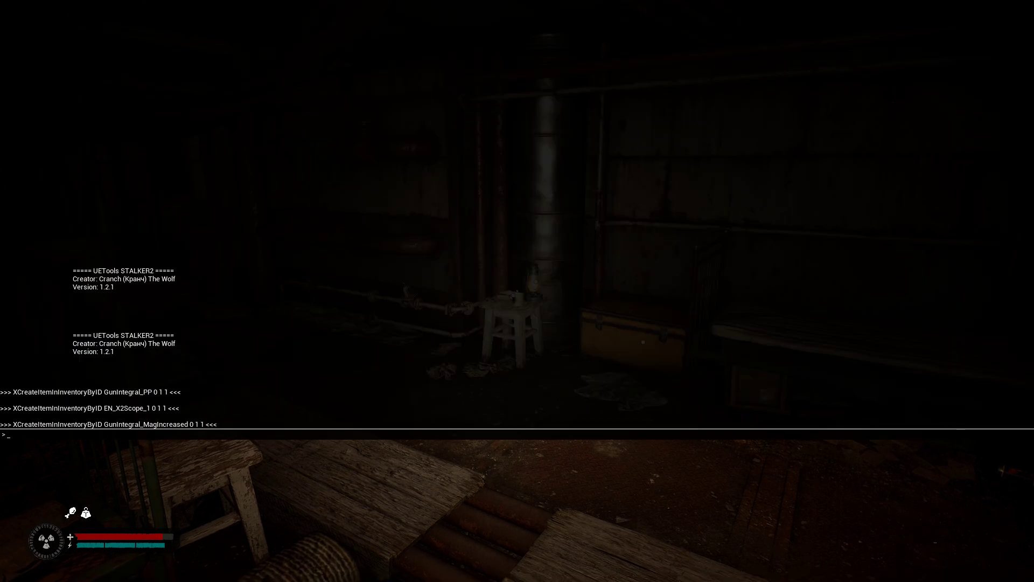
key("ctrl+v")
key("Return")
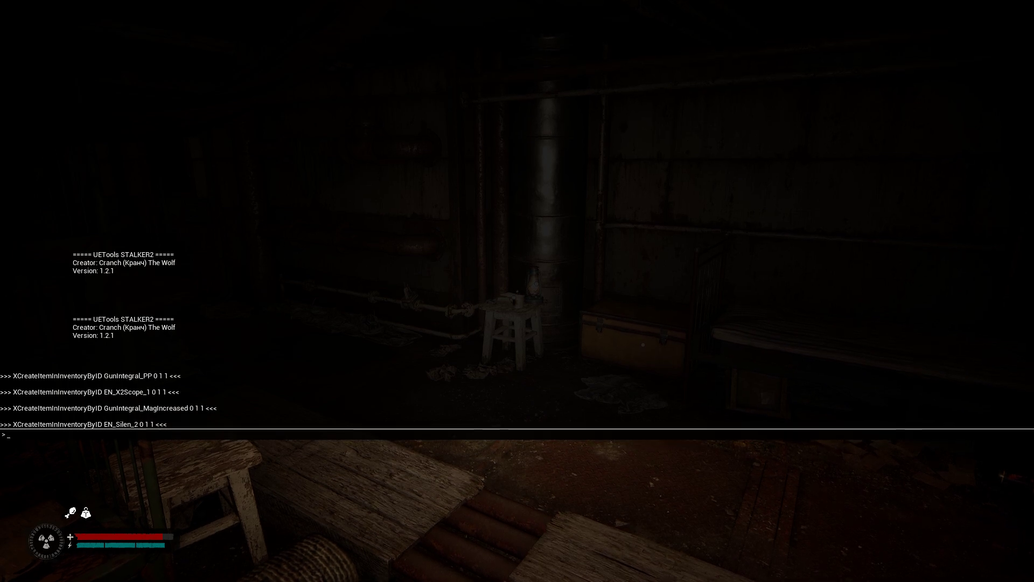
Step: Switch to Chrome, open the 9x19mm FMJ page from the Integral-A's compatible ammunition and copy the ammo's spawn command
key("alt+Tab")
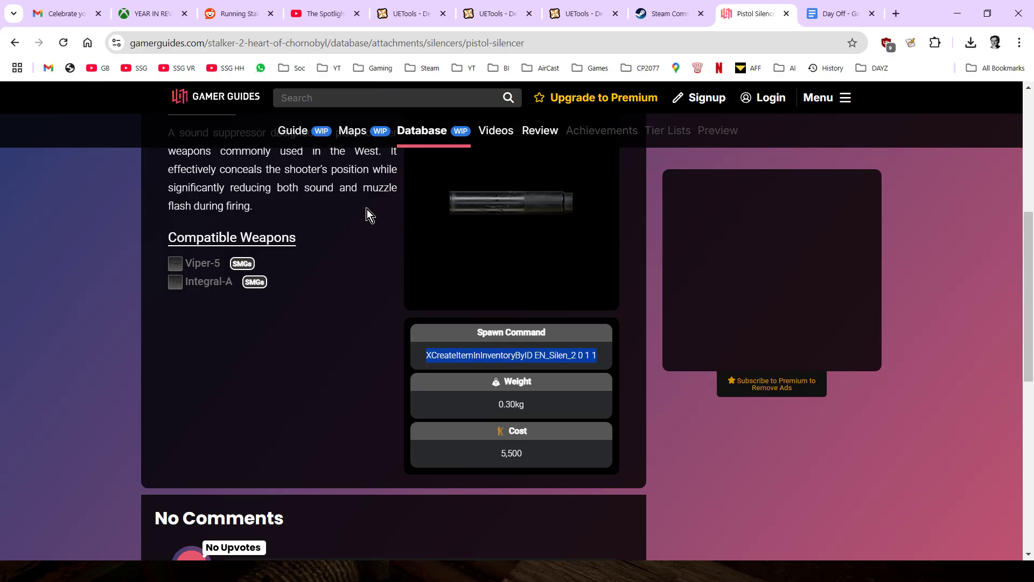
left_click(177, 281)
scroll(196, 294, "down", 2)
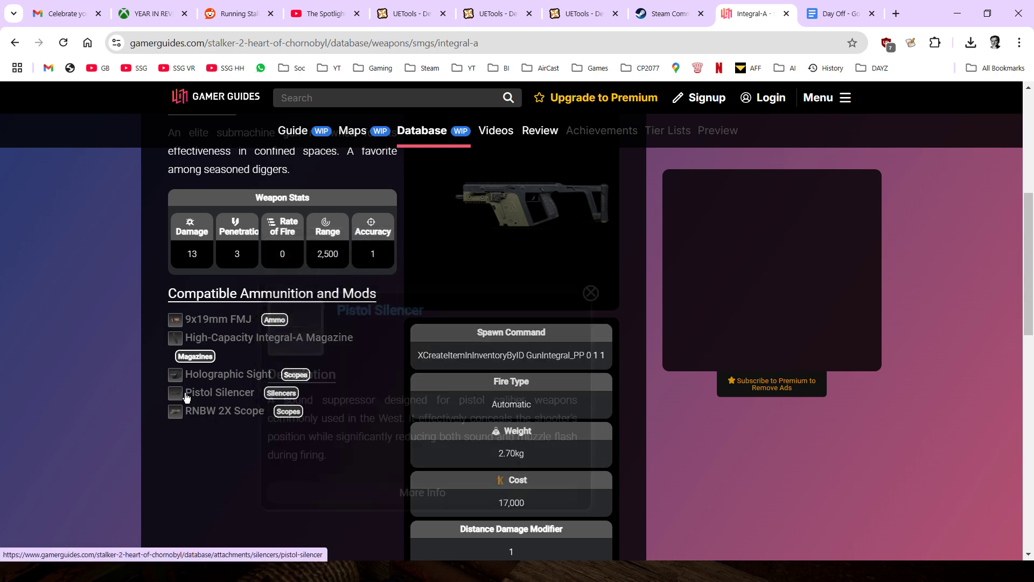
left_click(179, 321)
scroll(180, 318, "down", 5)
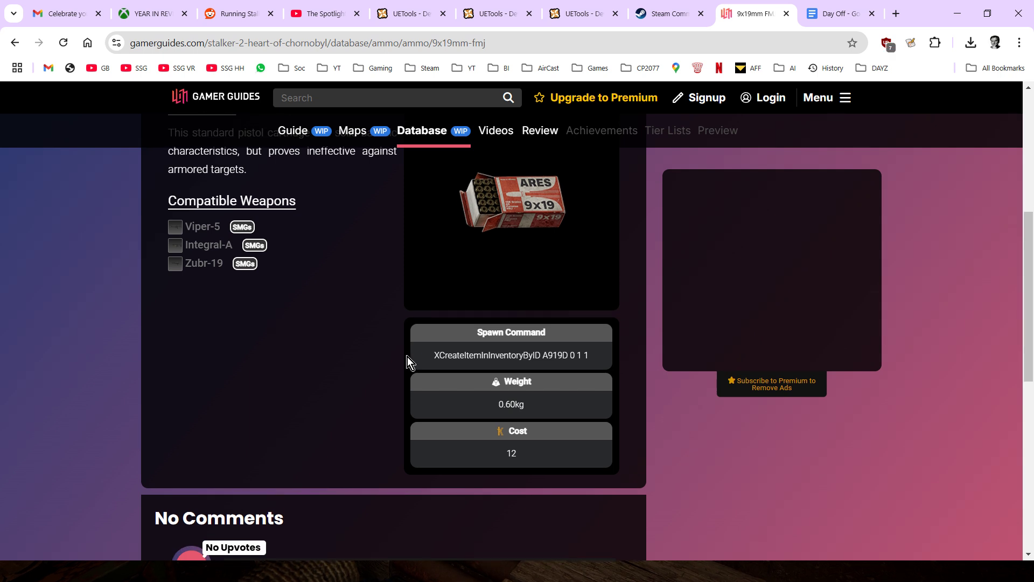
double_click(521, 355)
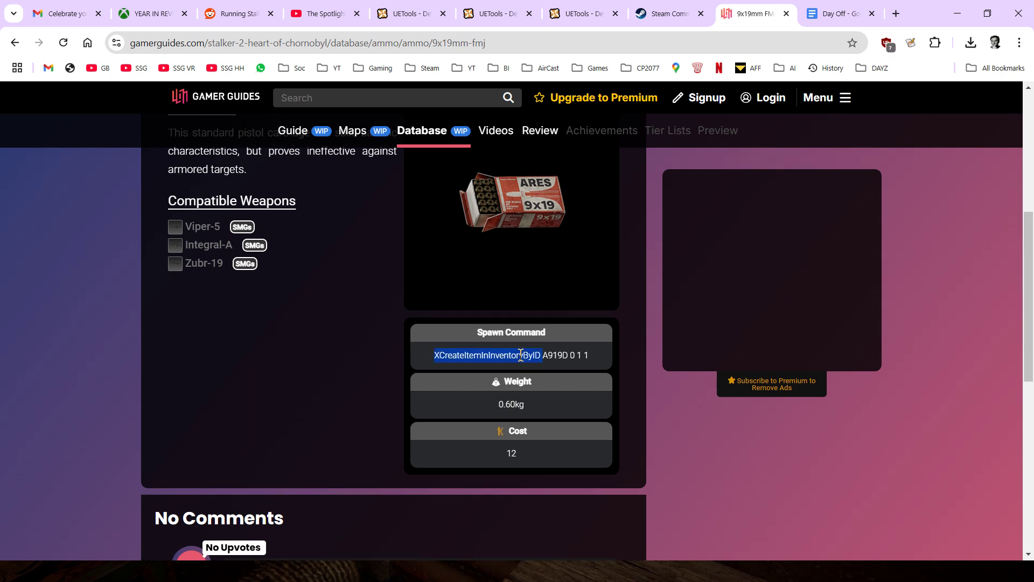
triple_click(521, 355)
right_click(515, 354)
left_click(542, 370)
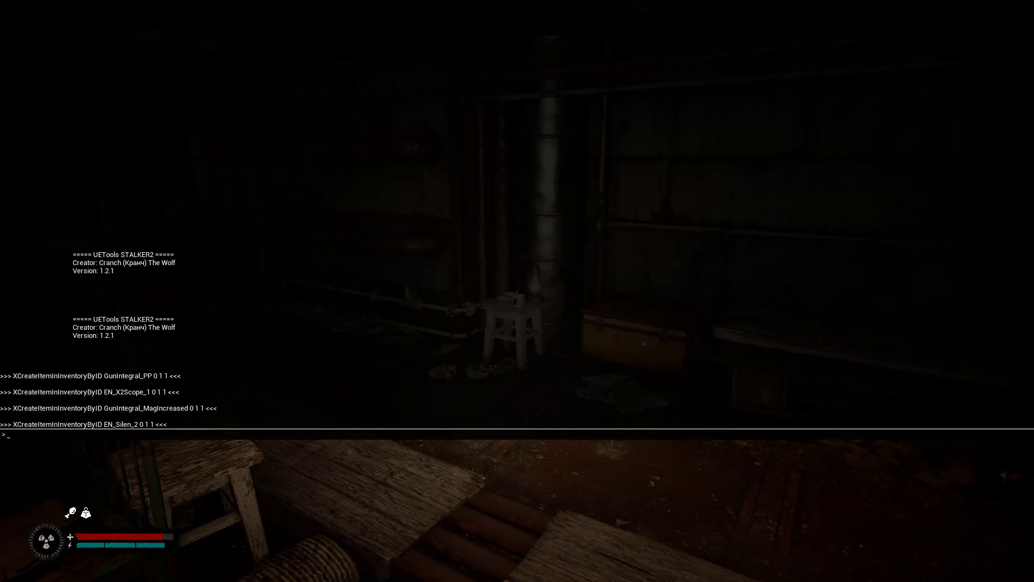
Step: Switch to S.T.A.L.K.E.R. 2, run XCreateItemInInventoryByID A919D 0 1 1 twice in the console, and open the inventory
key("ctrl+v")
key("Return")
key("ctrl+v")
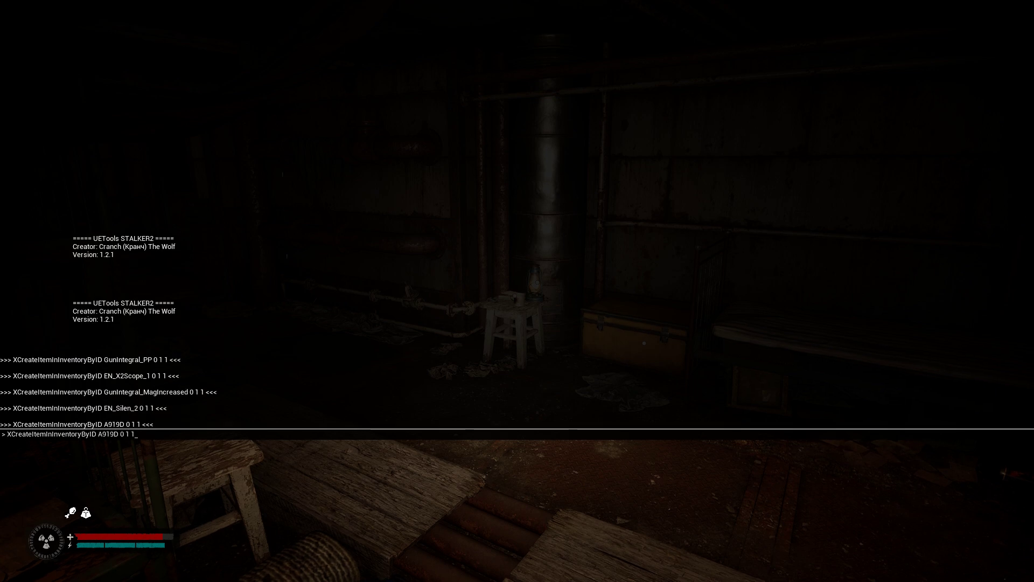
key("Return")
key("grave")
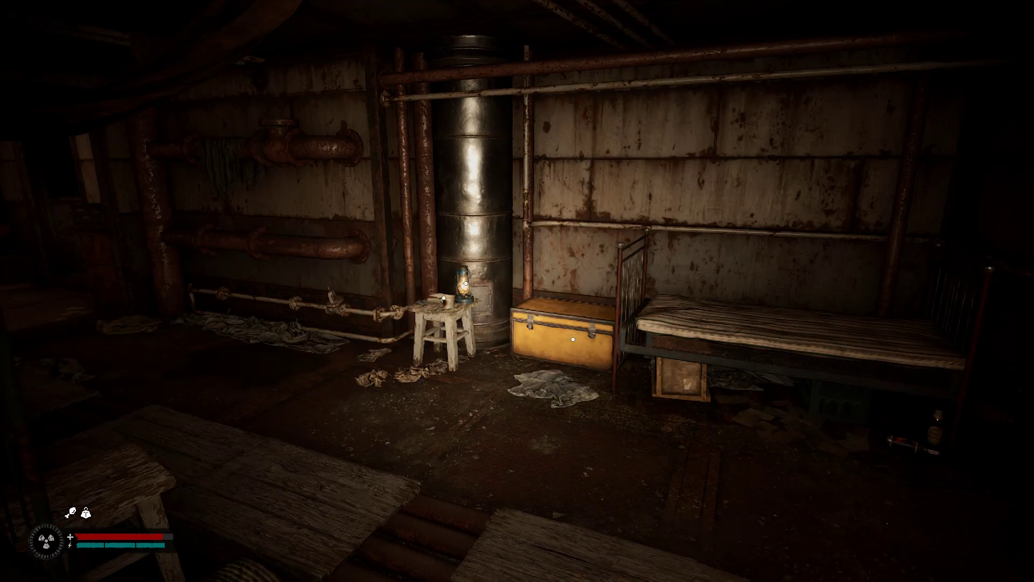
key("i")
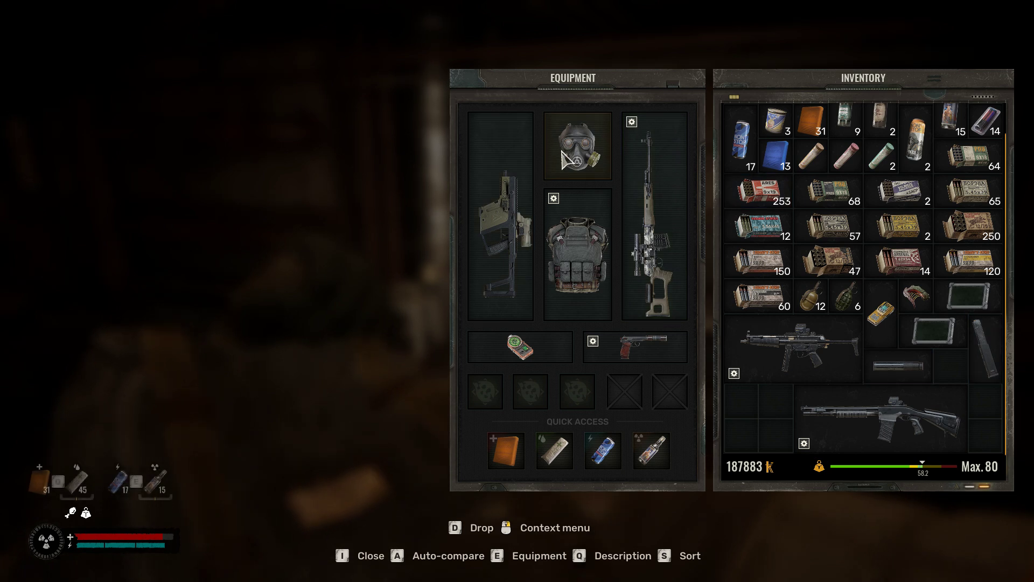
Step: Attach the pistol silencer and the high-capacity magazine to the Integral-A
right_click(914, 373)
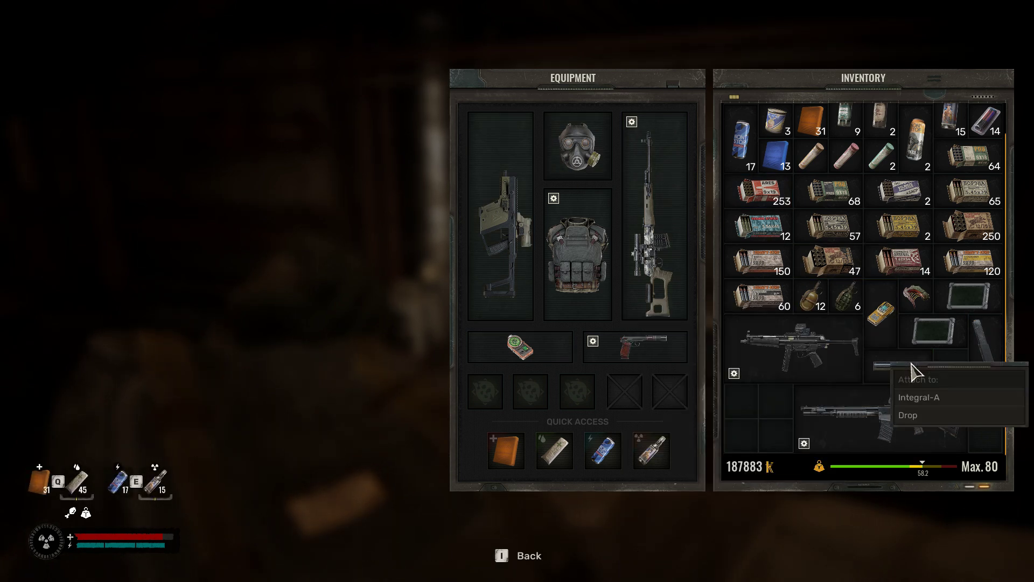
left_click(918, 402)
right_click(982, 357)
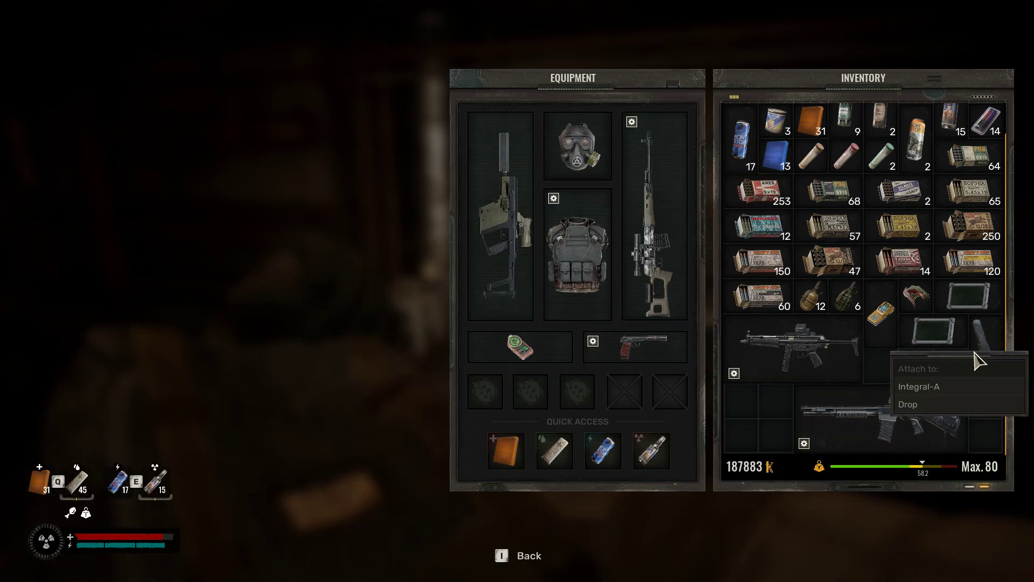
left_click(949, 390)
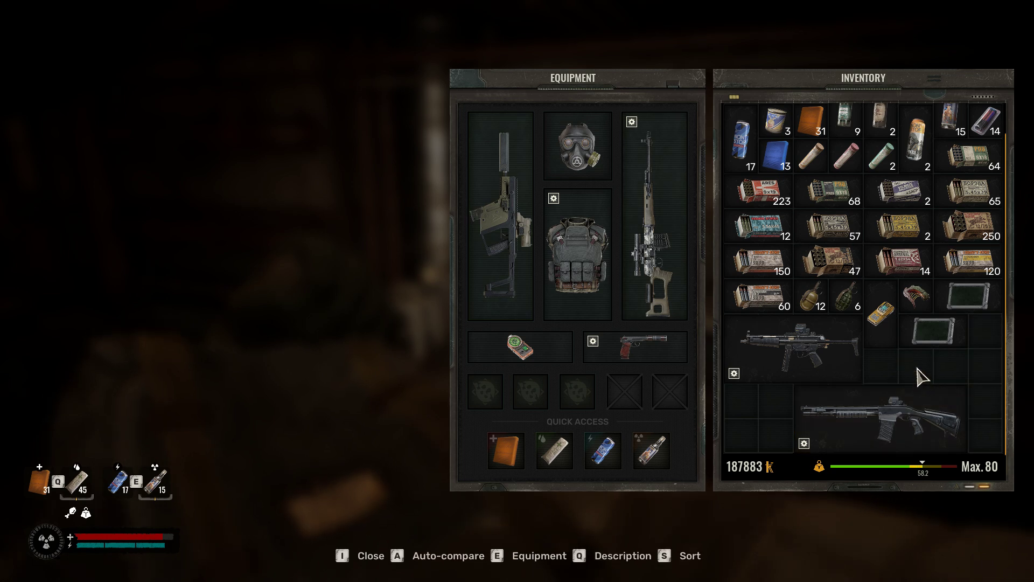
Step: Check the Integral-A's stats and the 9x19mm FMJ details, and close the inventory to walk to the stairs
mouse_move(499, 269)
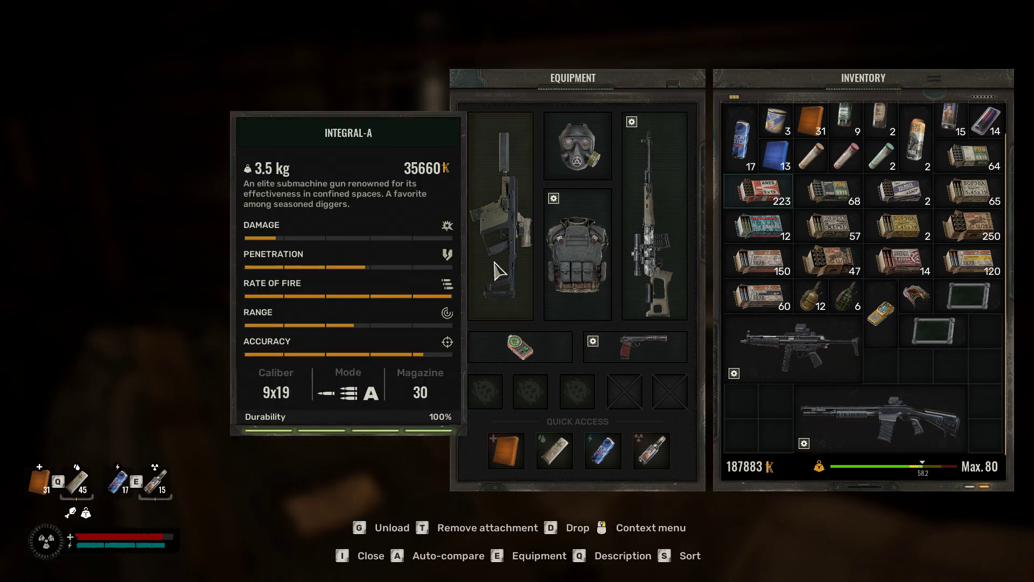
mouse_move(767, 199)
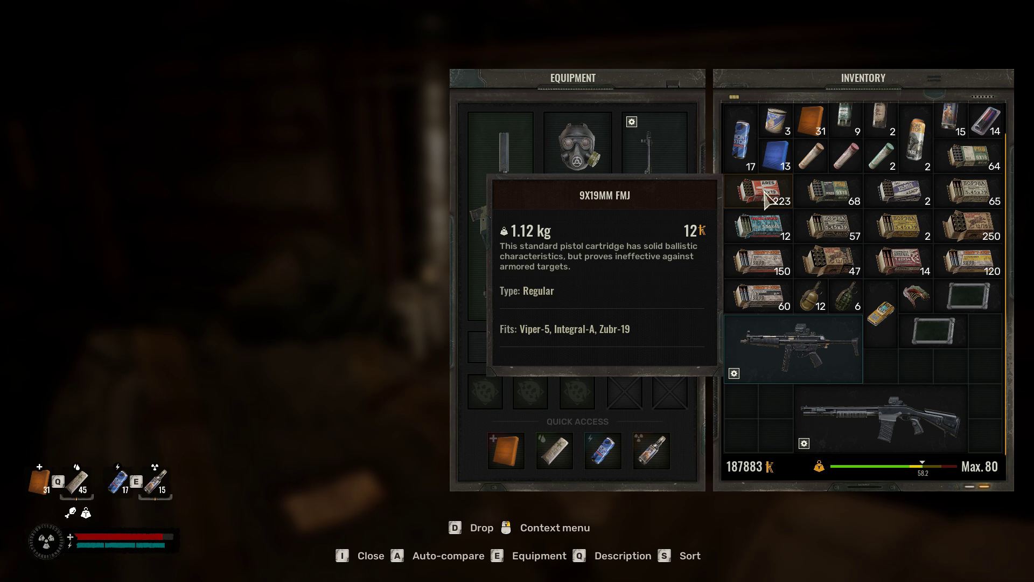
mouse_move(495, 202)
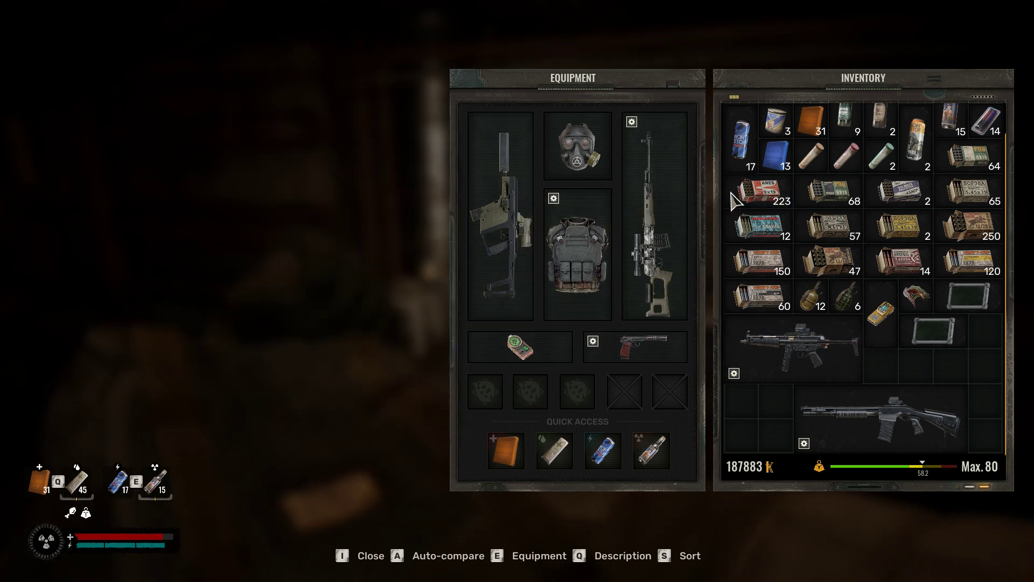
mouse_move(521, 232)
key("i")
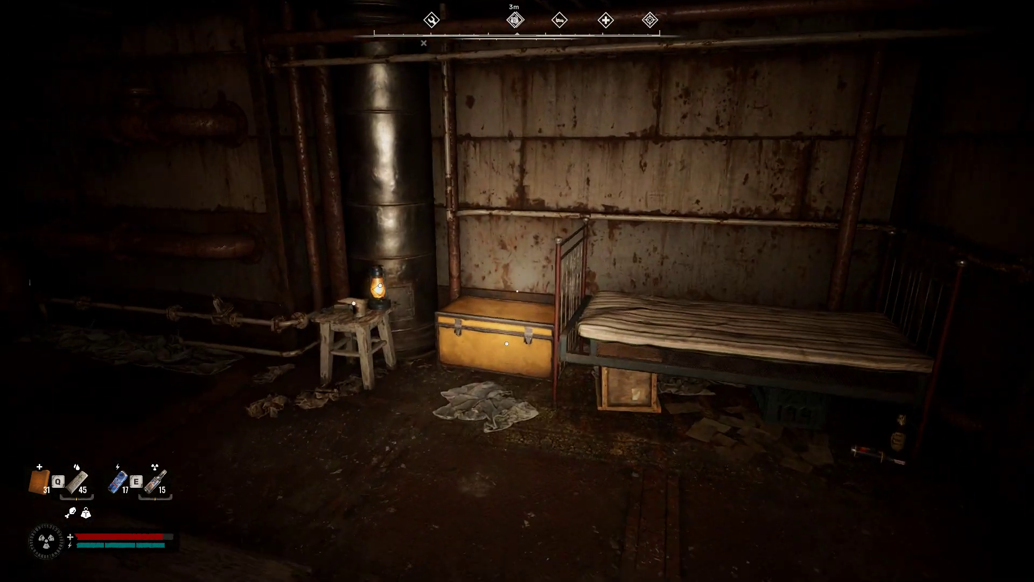
key("w")
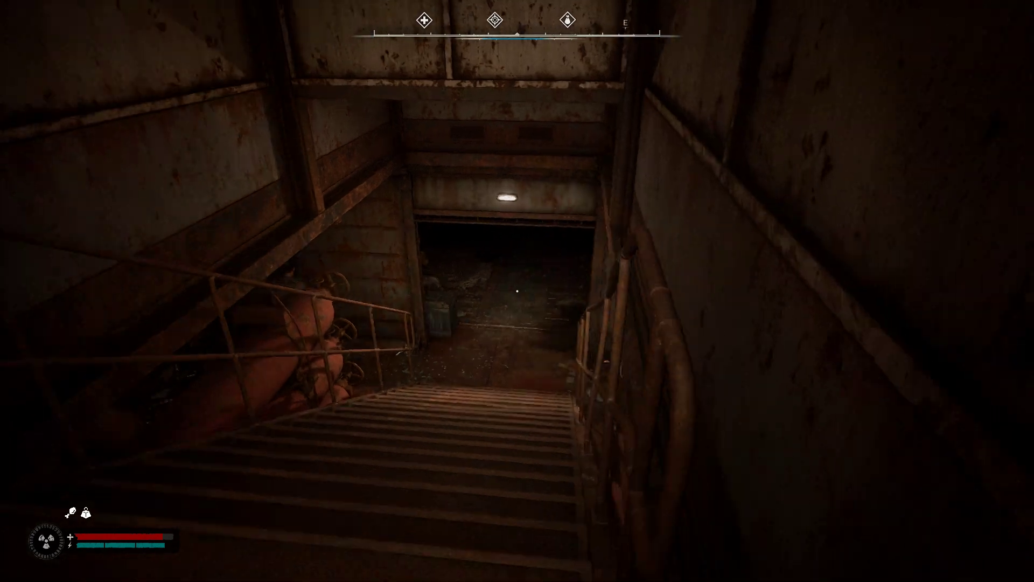
Step: Walk down the stairs, cross the dark room and head outside north into the marsh
key("w")
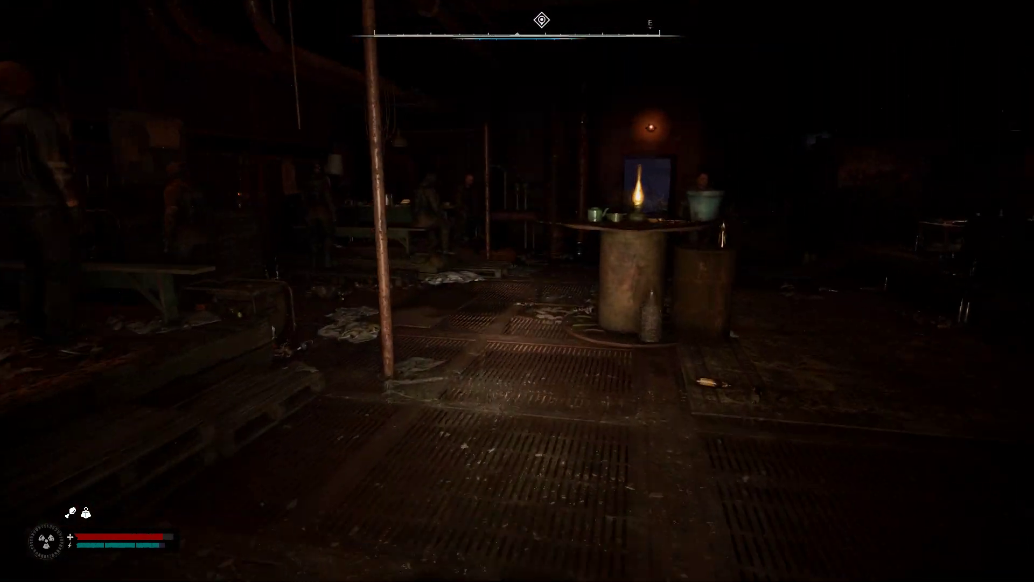
key("w")
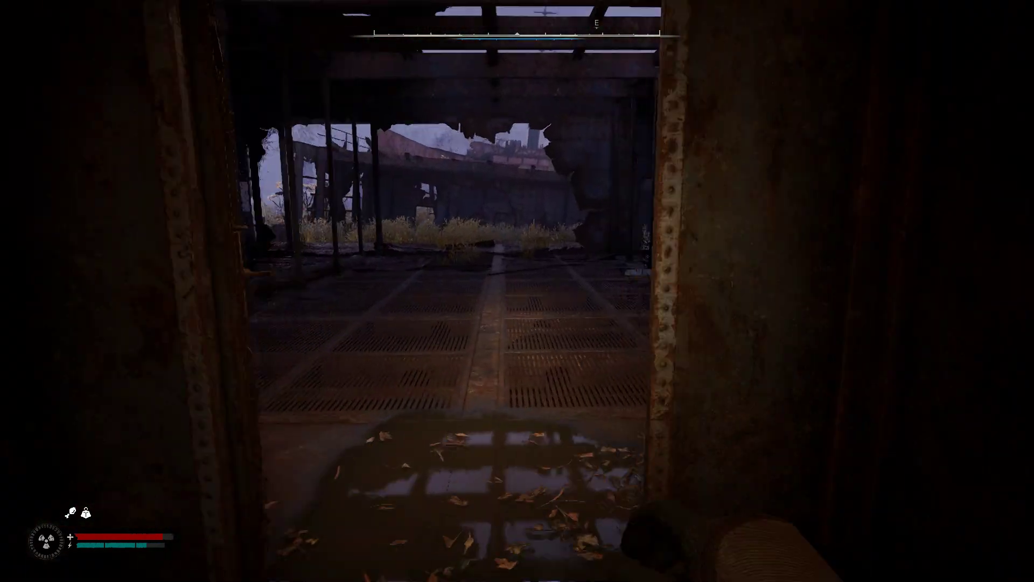
key("w")
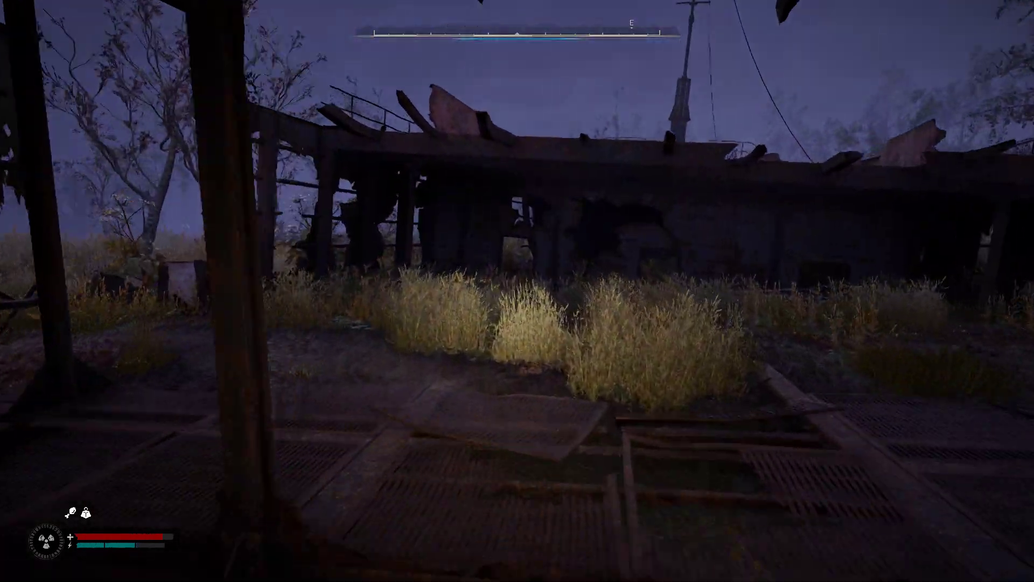
key("w")
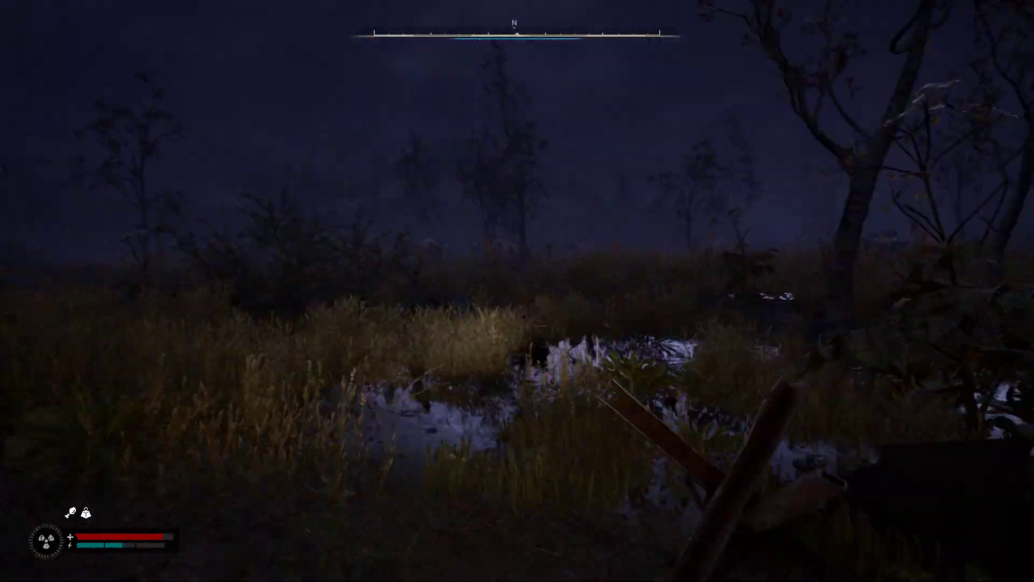
key("w")
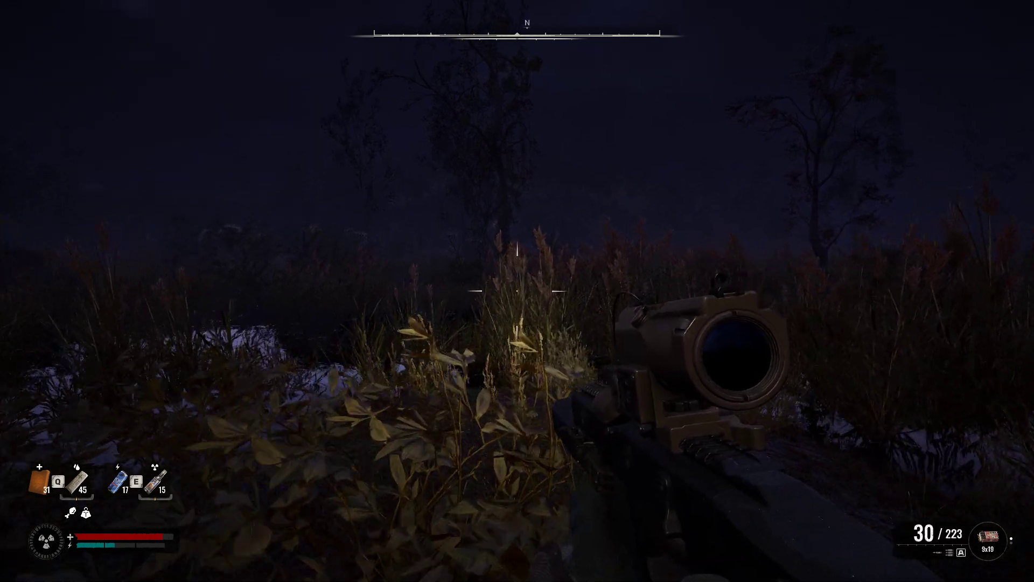
Step: Test-fire the Integral-A in the marsh and reload it after crossing the reeds to dry ground
right_click(517, 291)
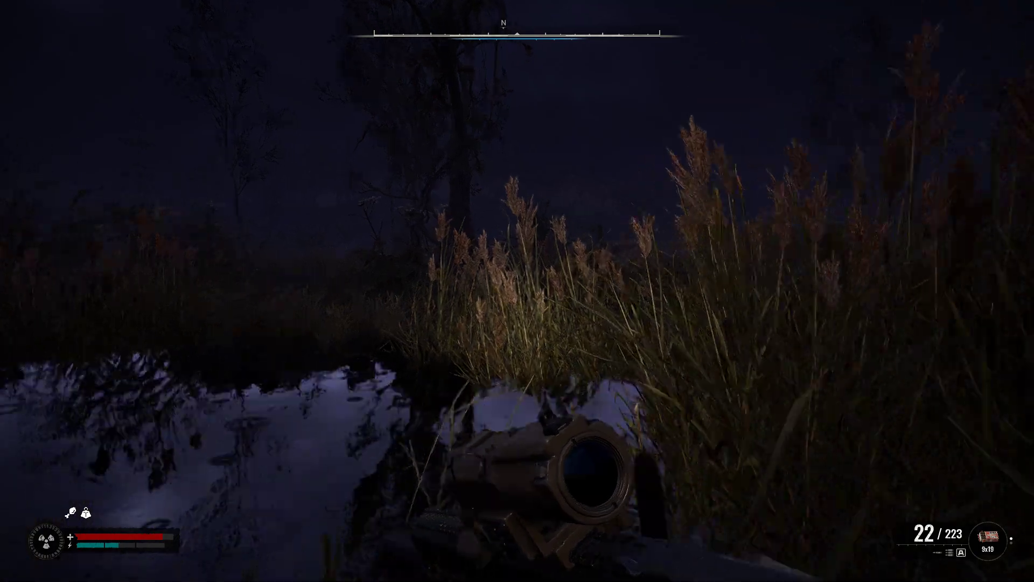
key("w")
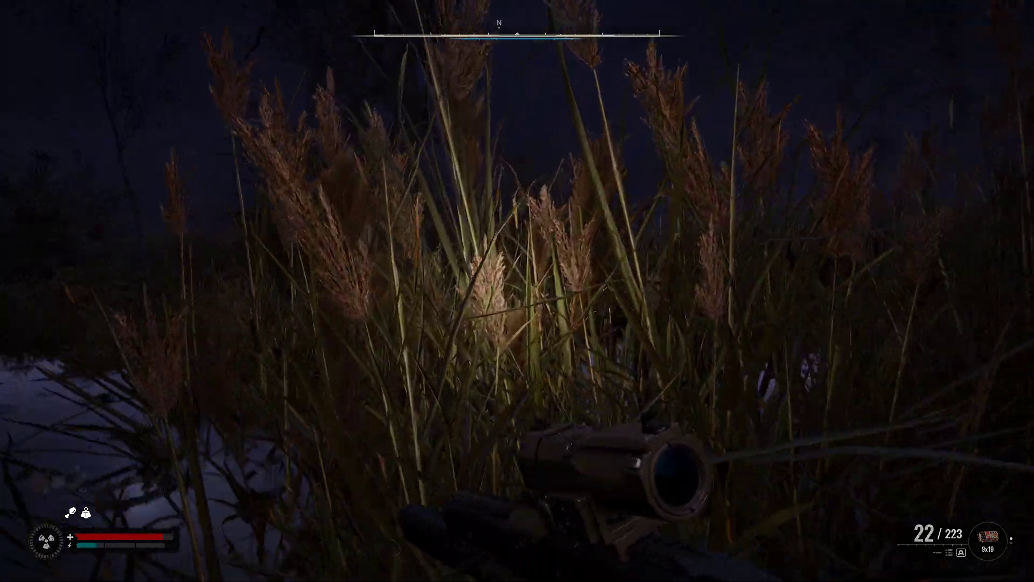
key("w")
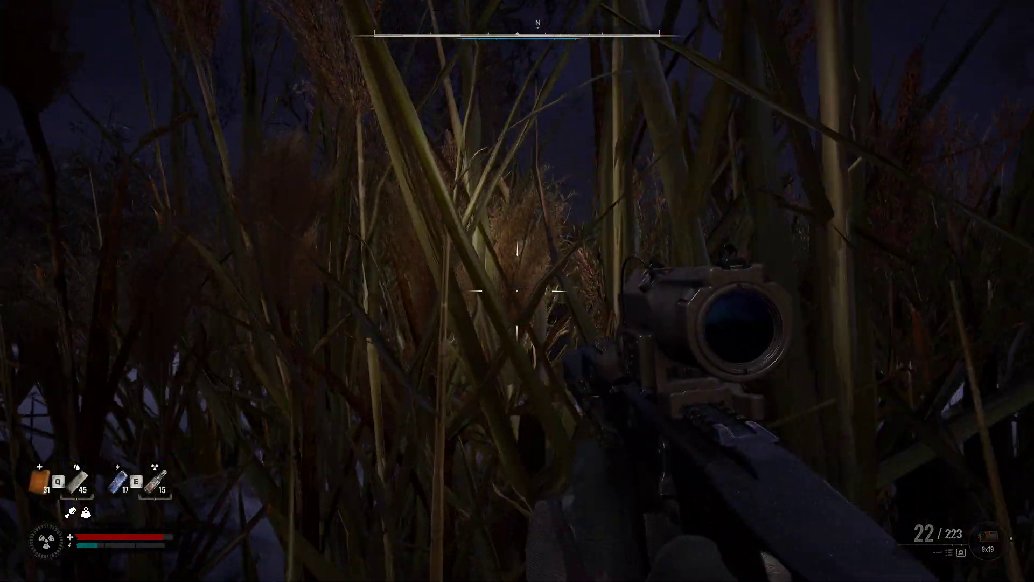
key("w")
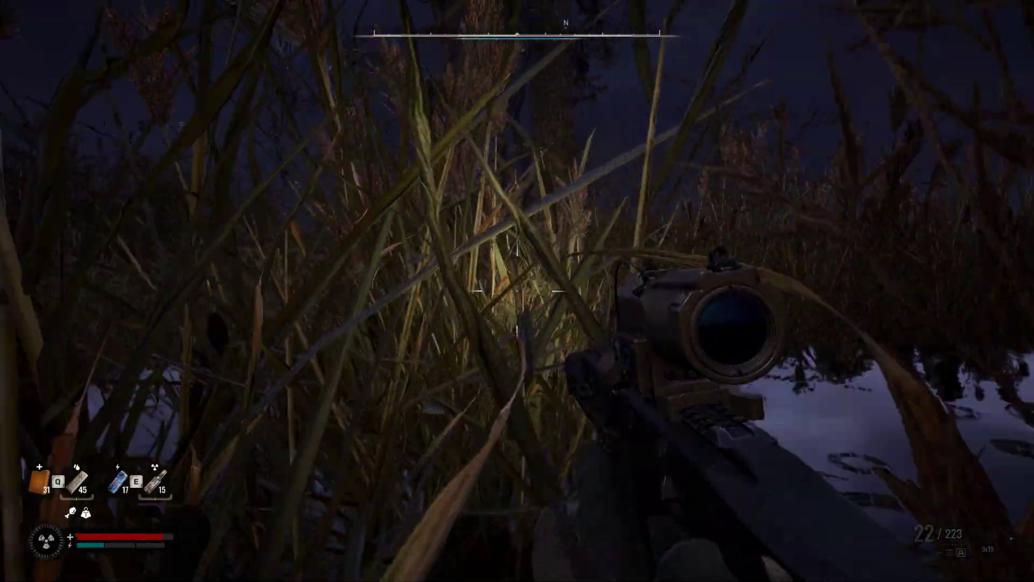
key("w")
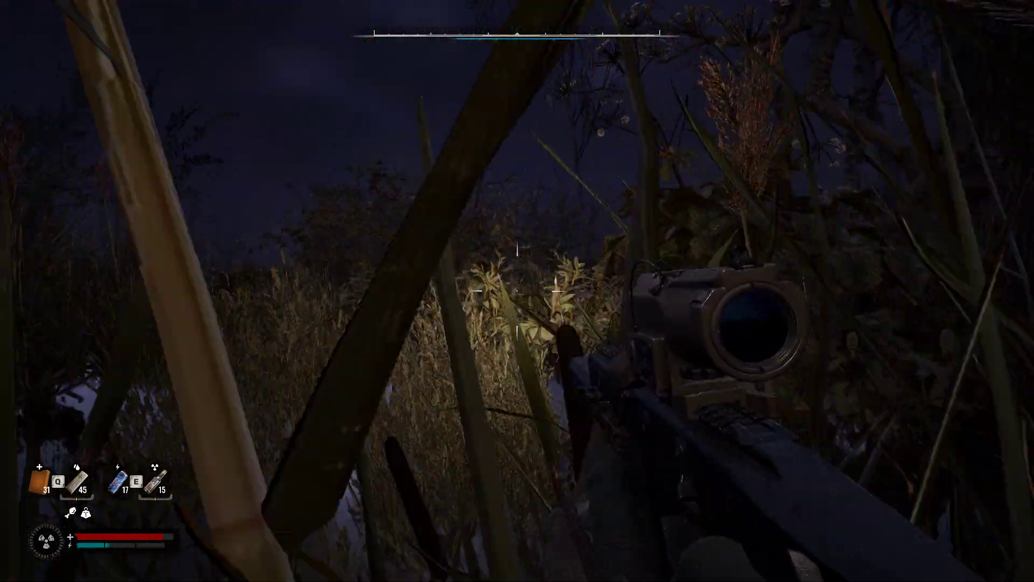
key("w")
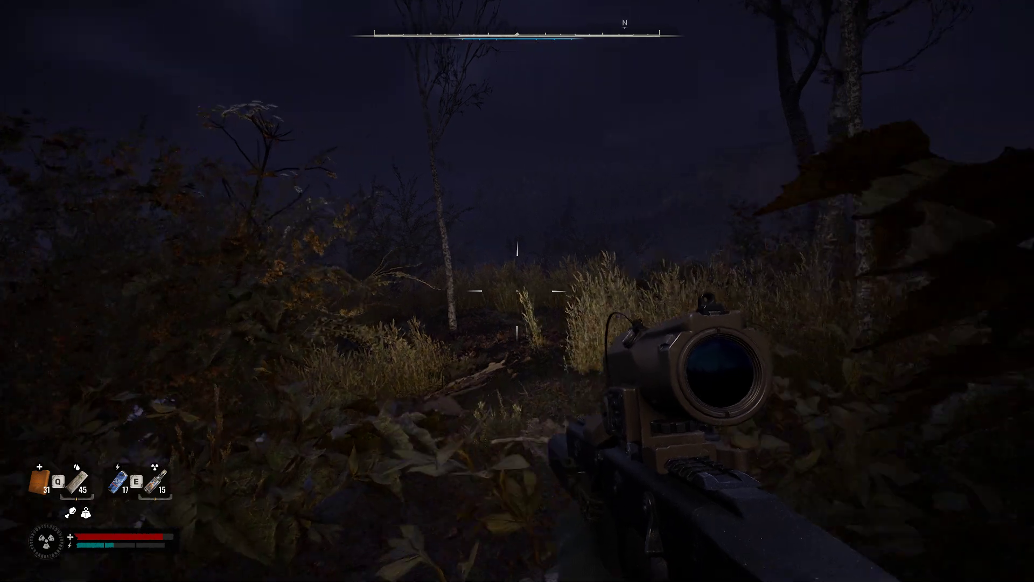
key("w")
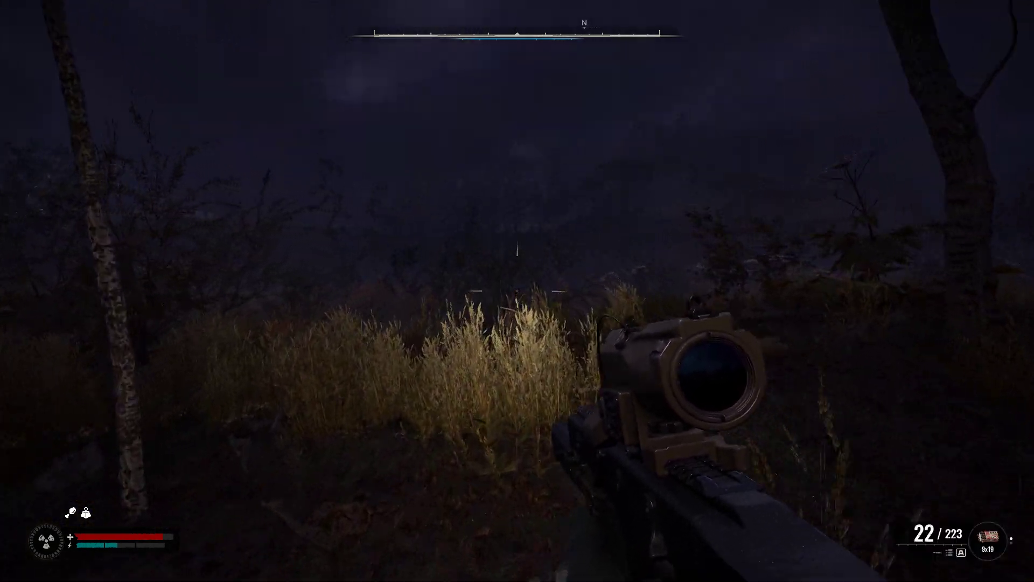
key("r")
key("w")
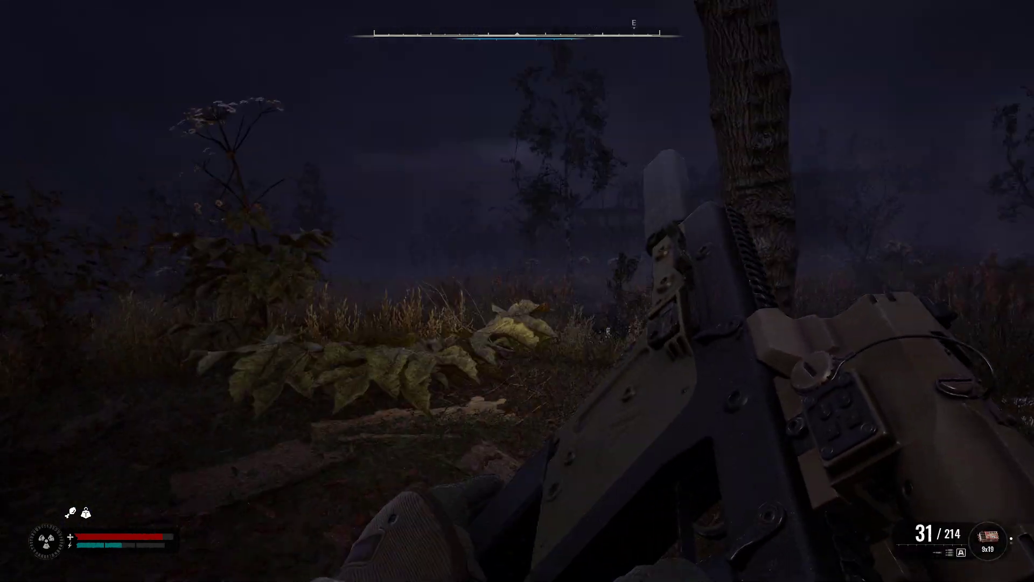
key("w")
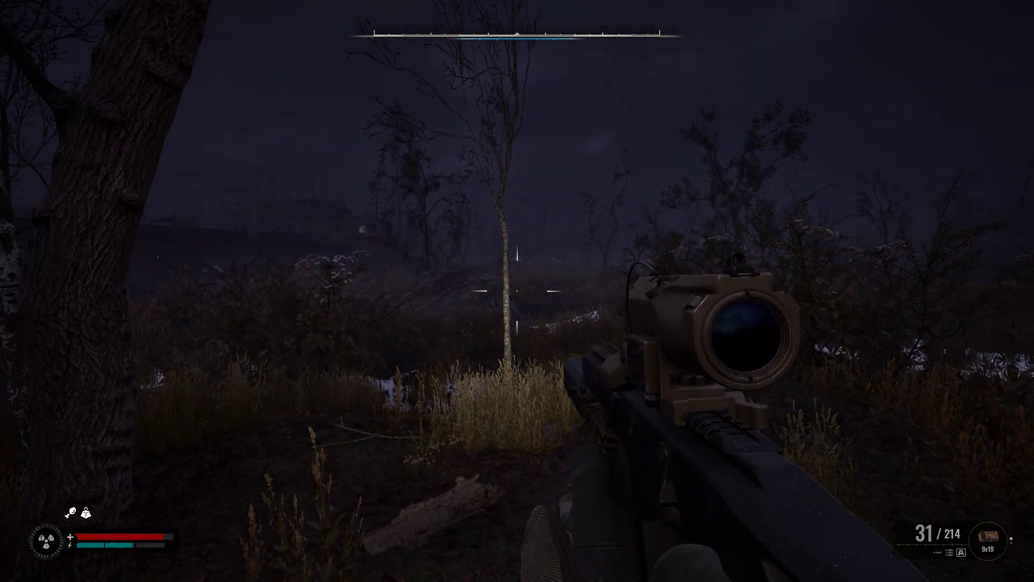
key("w")
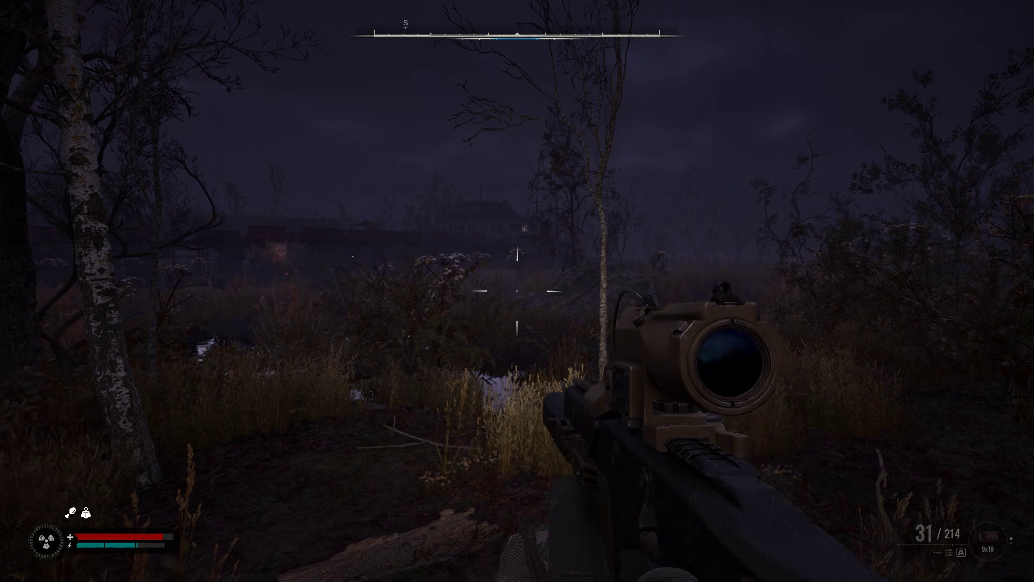
key("w")
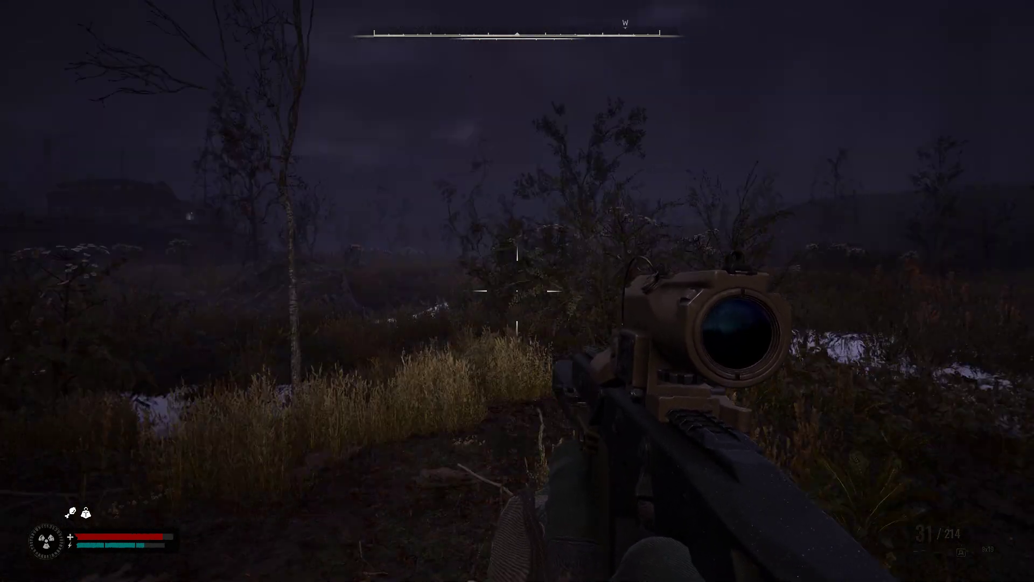
key("w")
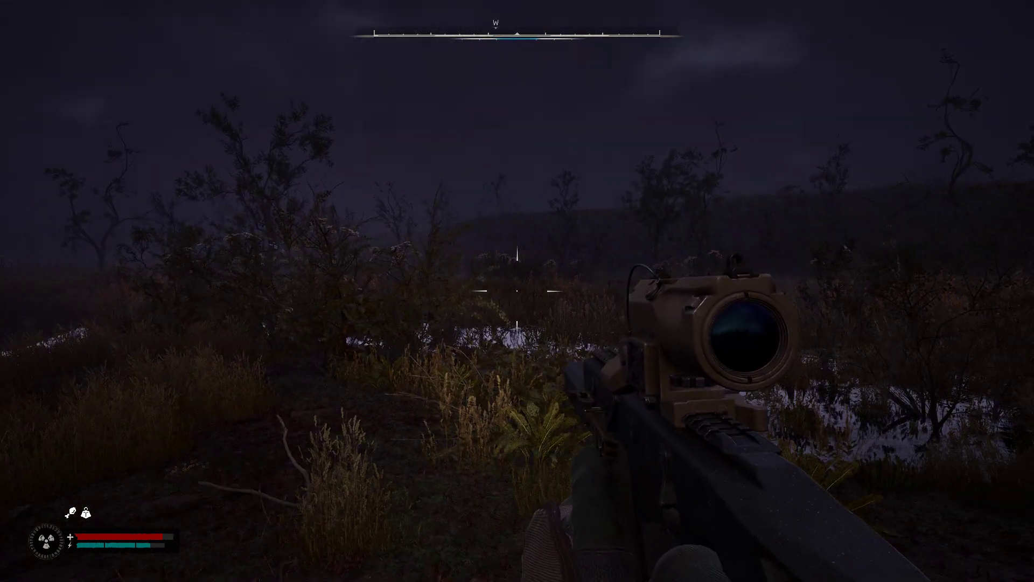
key("w")
key("w")
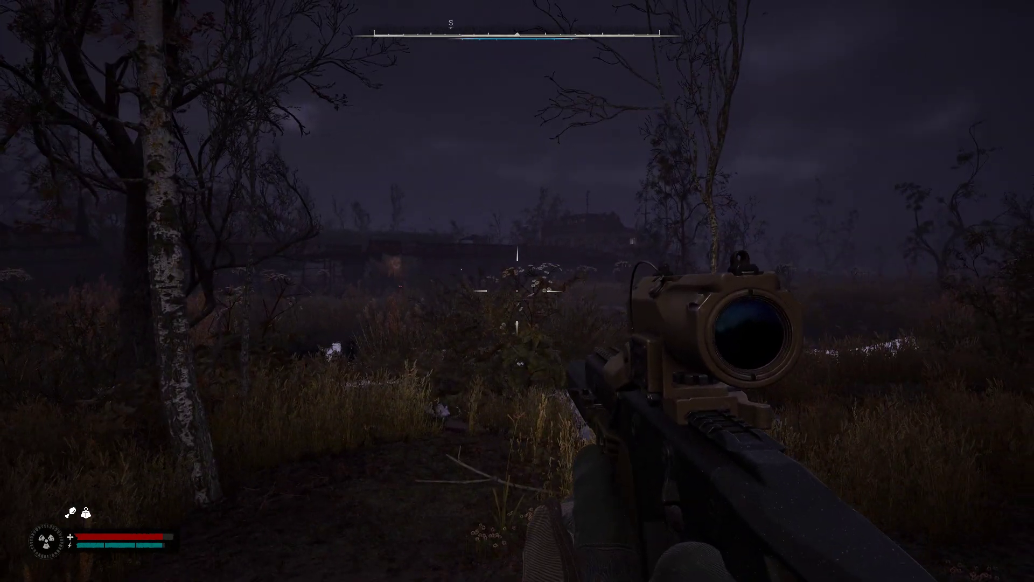
key("w")
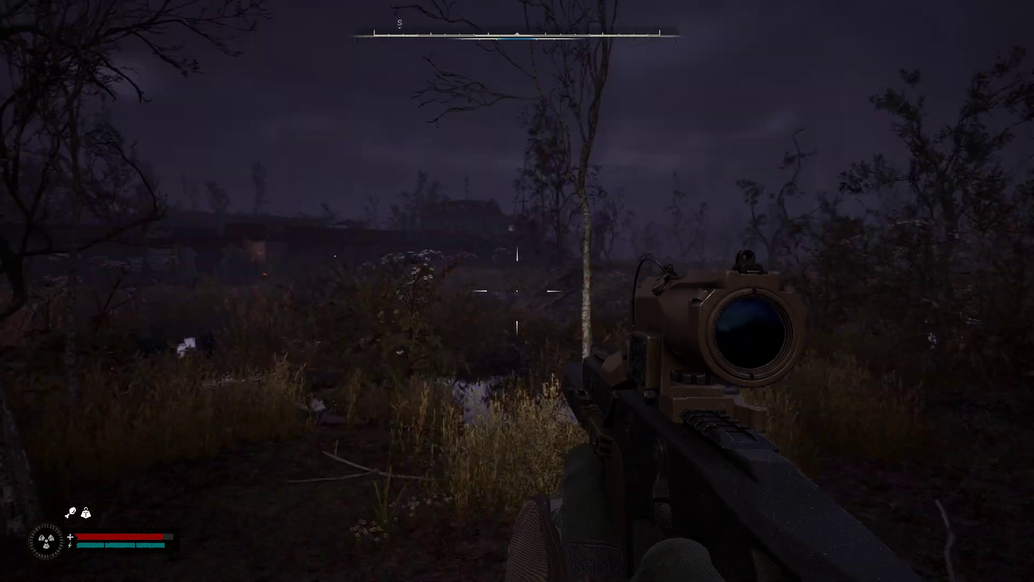
key("w")
key("w")
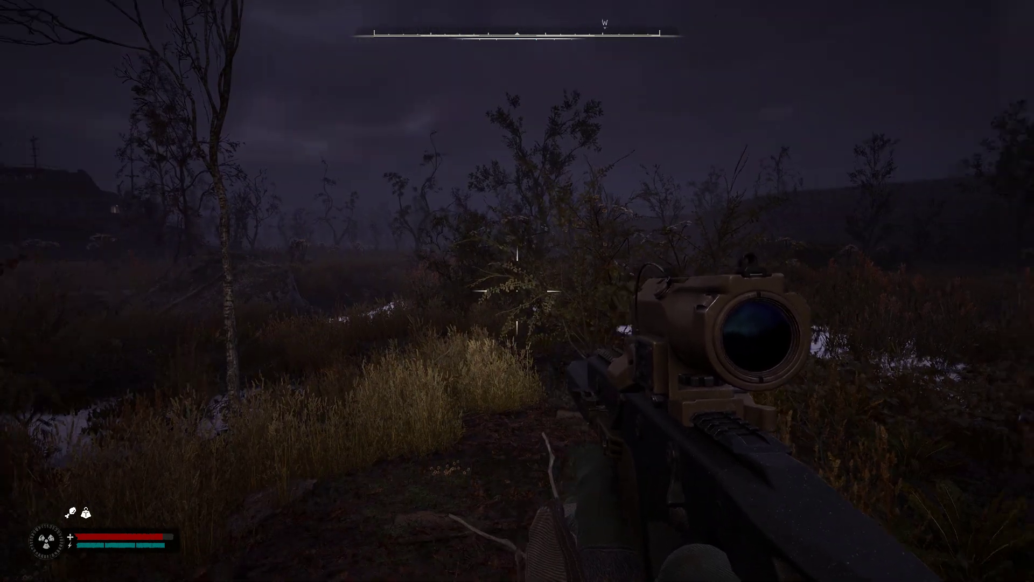
key("w")
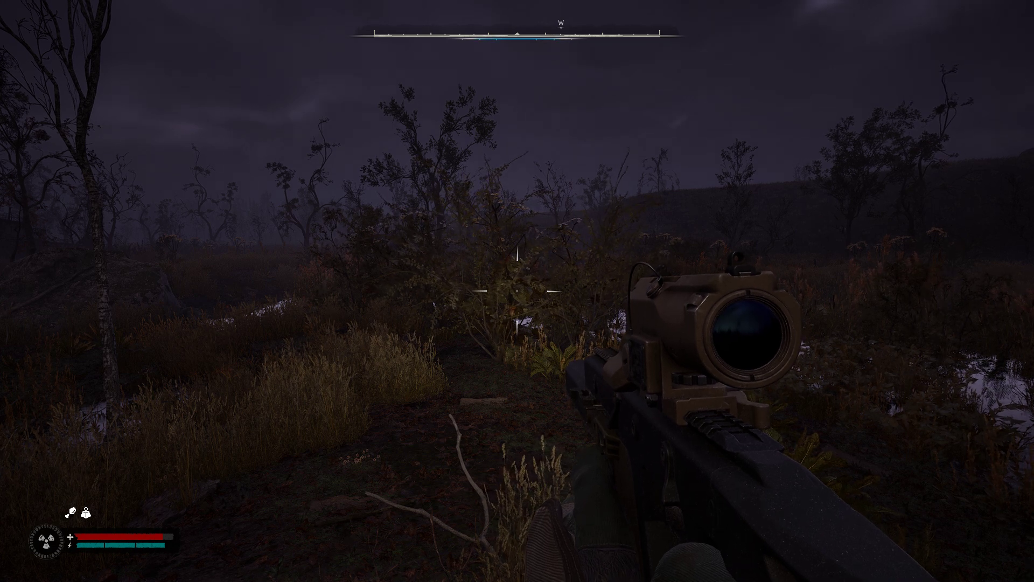
key("w")
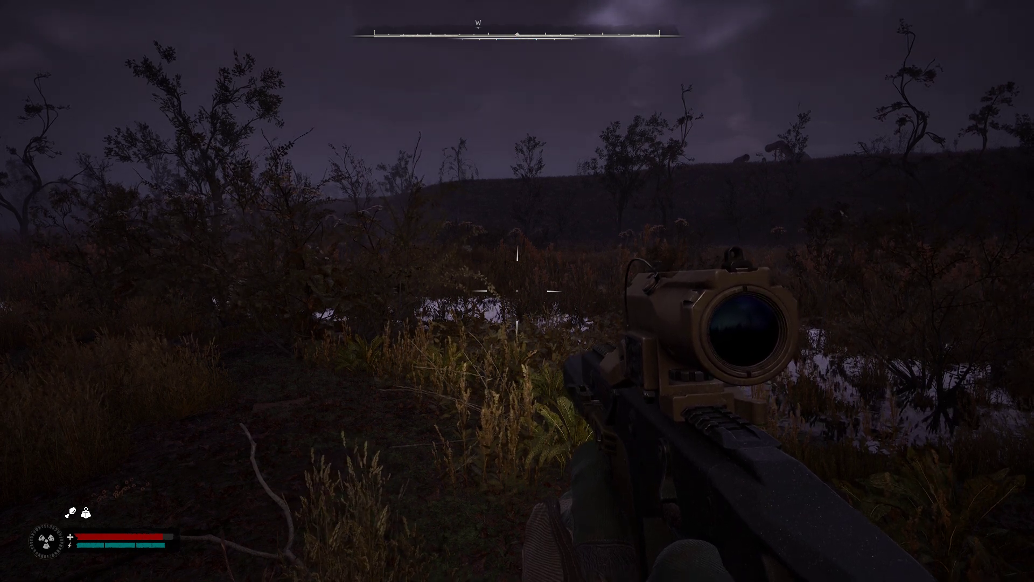
Step: Aim the Integral-A through its scope at the flying target above the northern hill, fire a burst and lower the weapon
key("w")
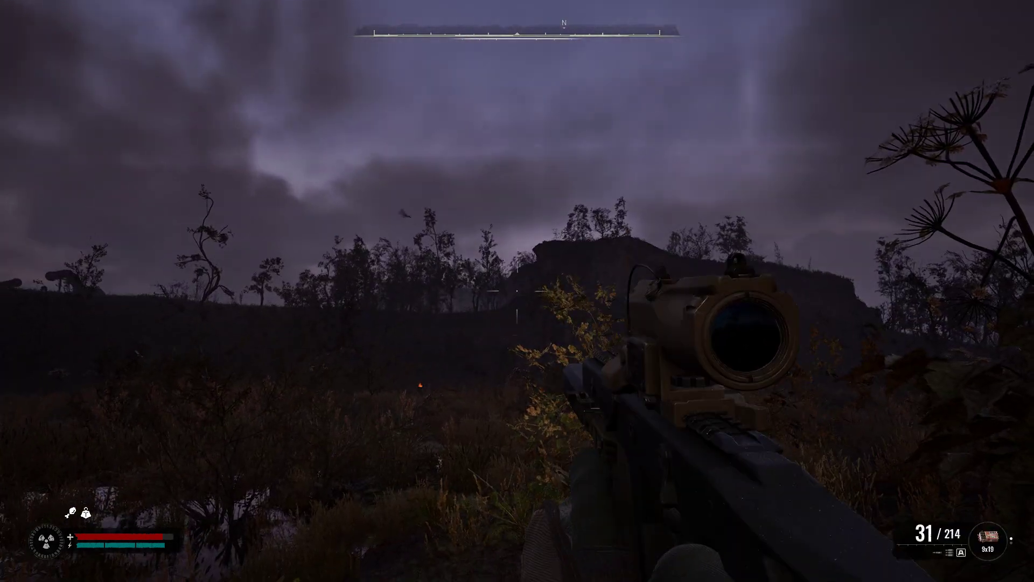
right_click(517, 291)
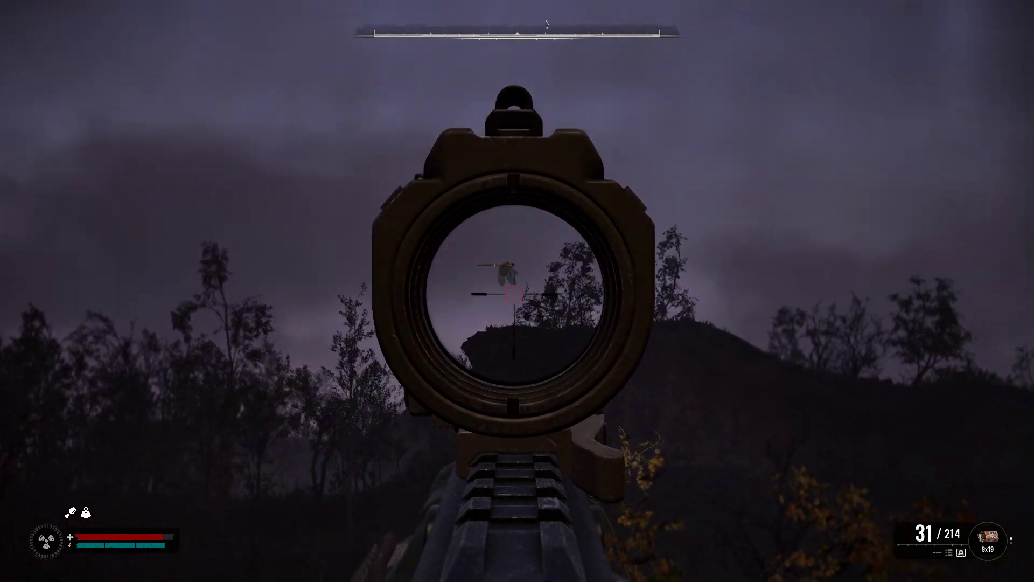
left_click_drag(517, 291, 517, 291)
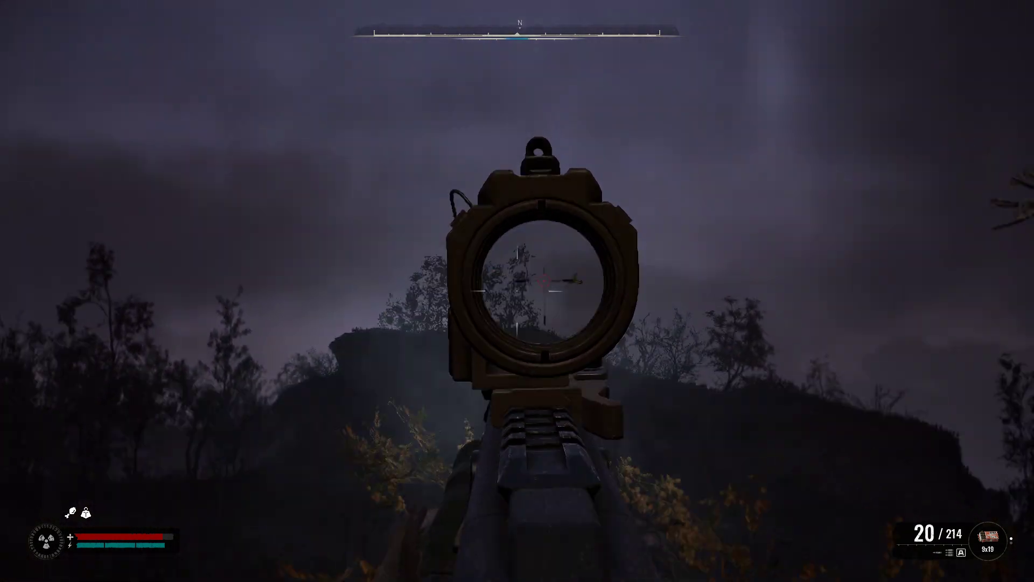
right_click(517, 291)
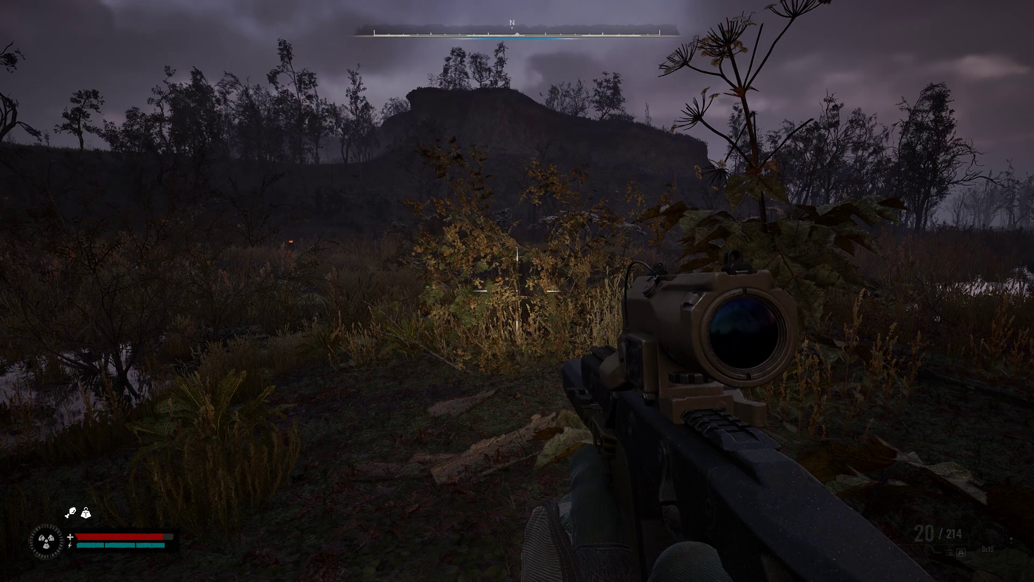
Step: Switch to Chrome and review the UETools - Developer Console mod page on Nexus Mods, including its requirements and download options
key("alt+Tab")
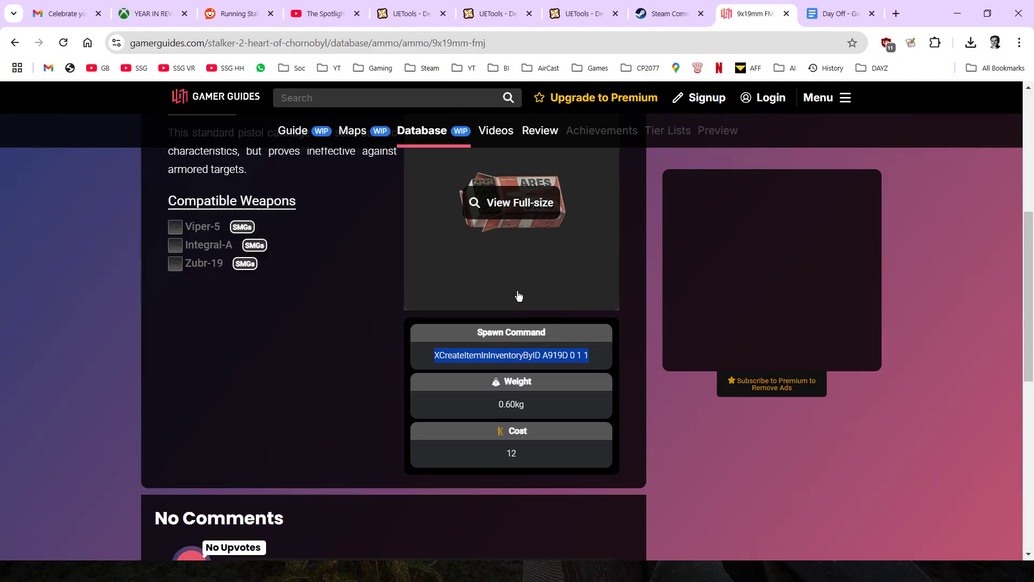
left_click(421, 16)
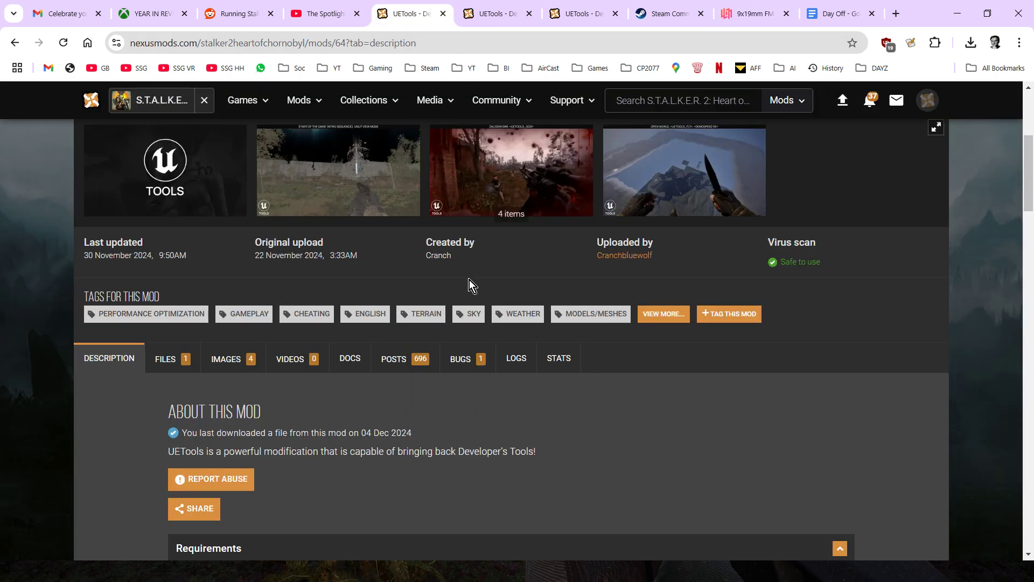
scroll(469, 279, "up", 3)
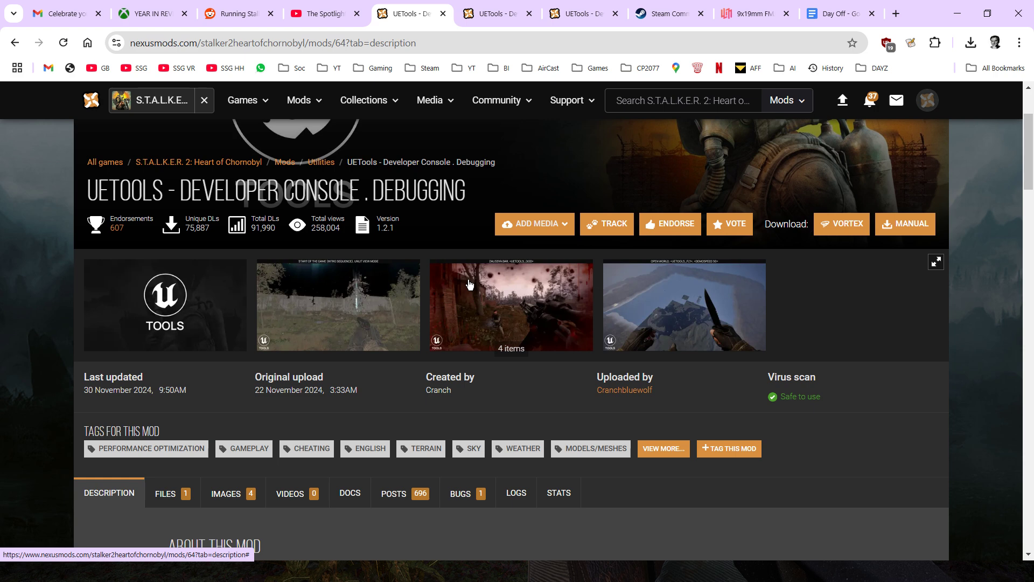
scroll(445, 428, "down", 7)
scroll(440, 477, "up", 5)
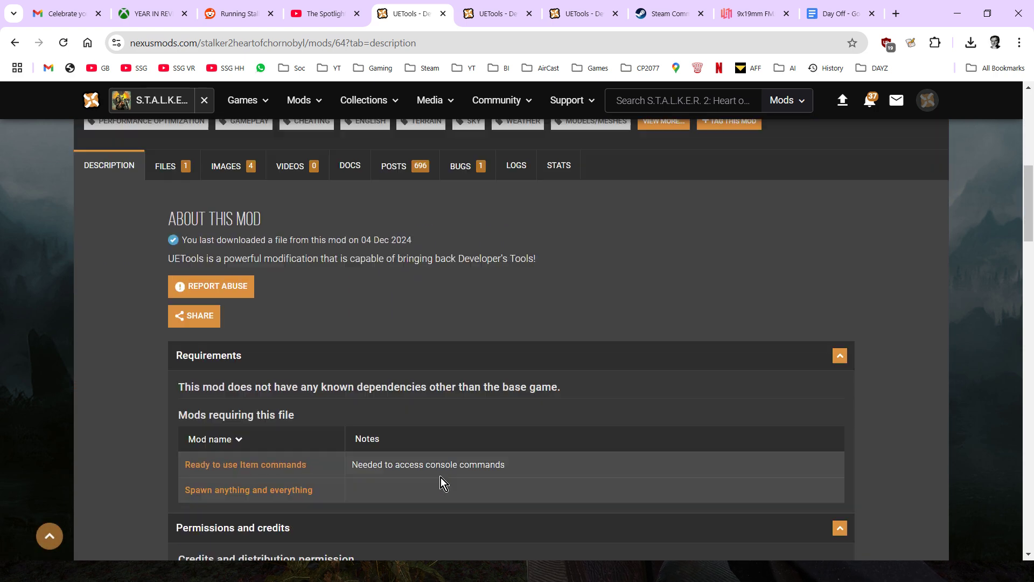
scroll(441, 480, "up", 2)
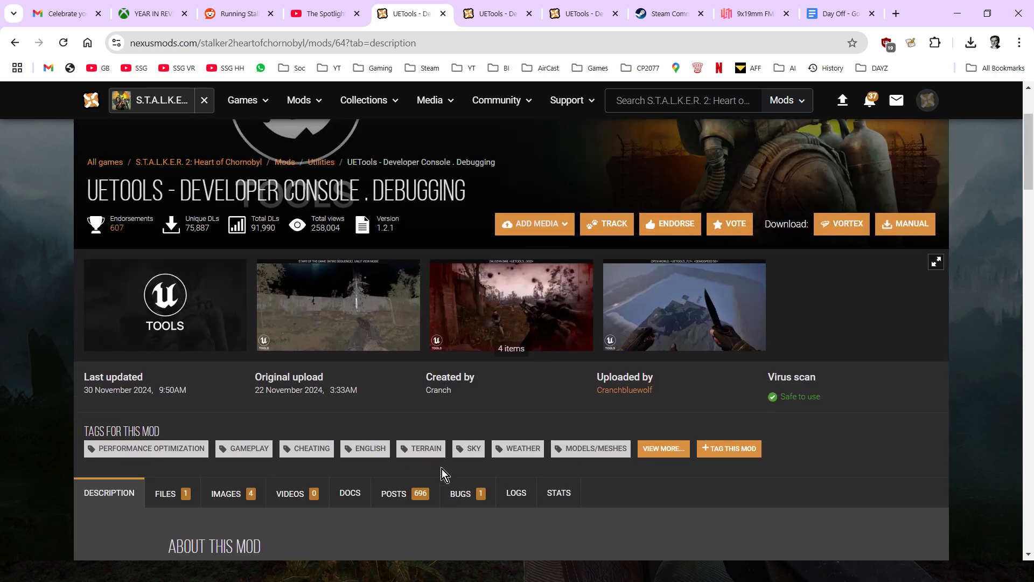
scroll(441, 468, "up", 1)
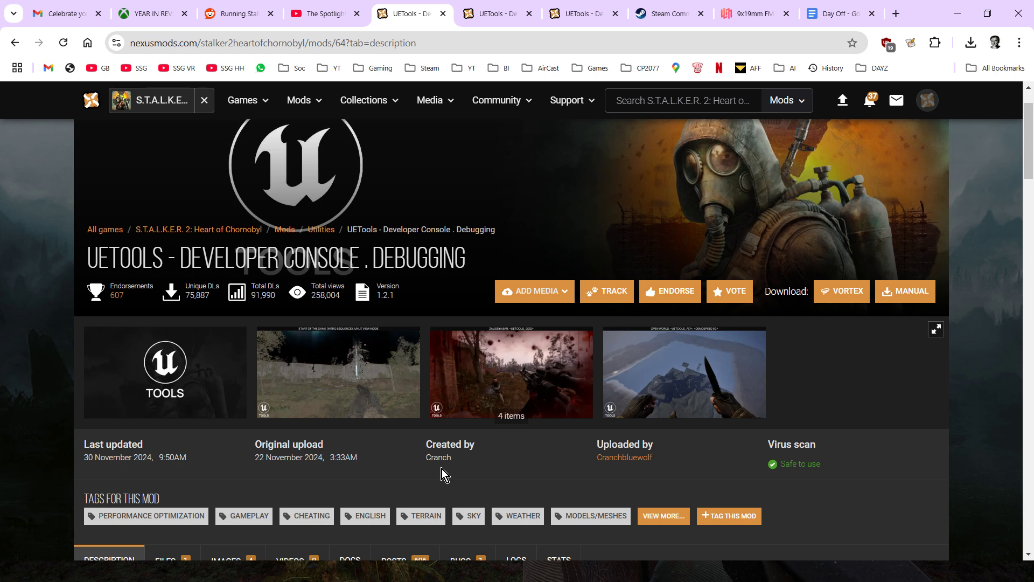
Step: Go back to the Gamer Guides item database, browse the Artifacts category and open the Crust artifact's page
left_click(741, 14)
scroll(92, 338, "up", 4)
scroll(92, 337, "up", 2)
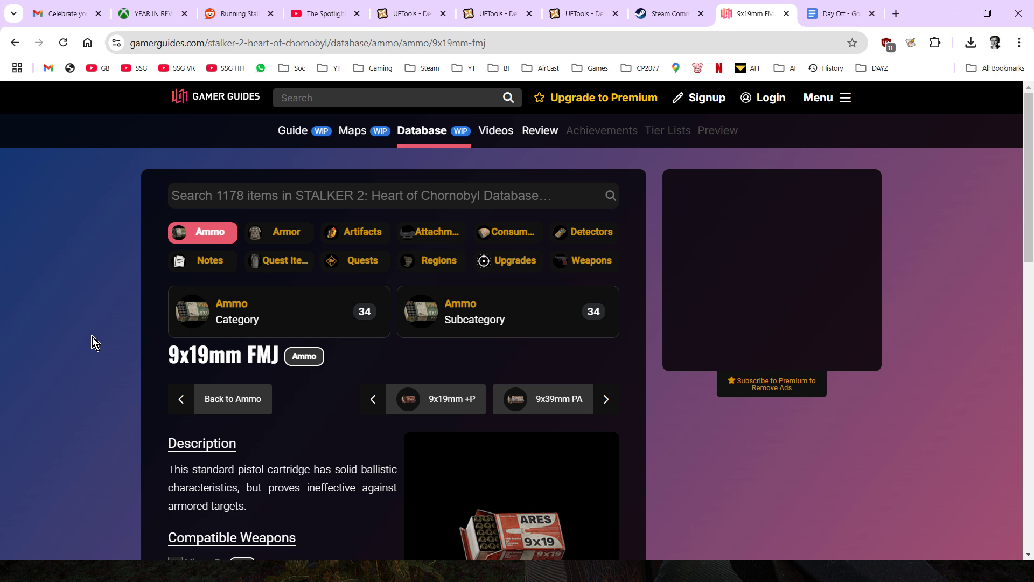
left_click(371, 241)
scroll(305, 307, "down", 4)
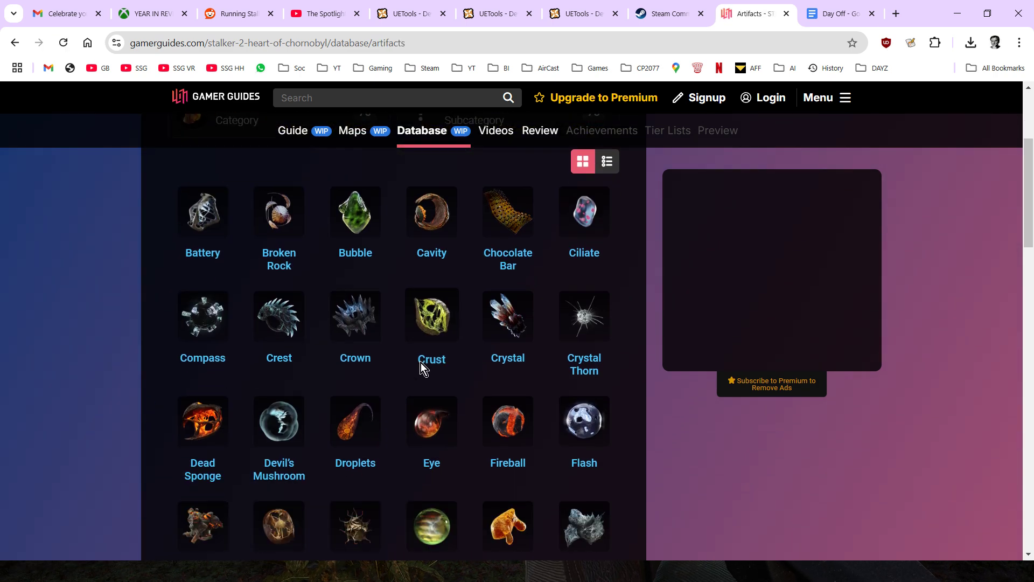
scroll(383, 372, "down", 1)
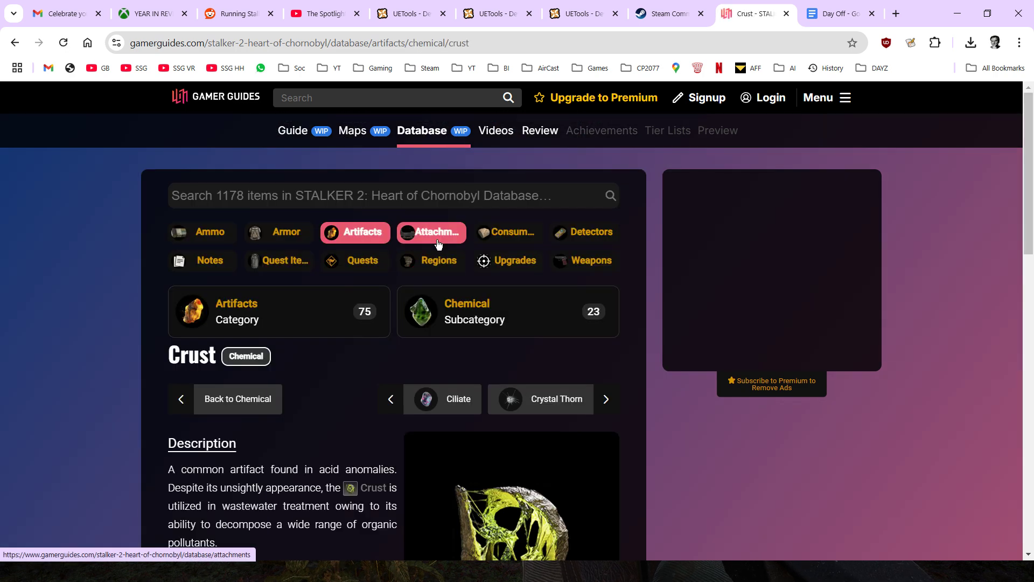
Step: Examine the Crust's effects and spawn command, and return to the UETools mod page on Nexus Mods
scroll(445, 325, "down", 2)
scroll(445, 325, "down", 4)
scroll(533, 371, "up", 5)
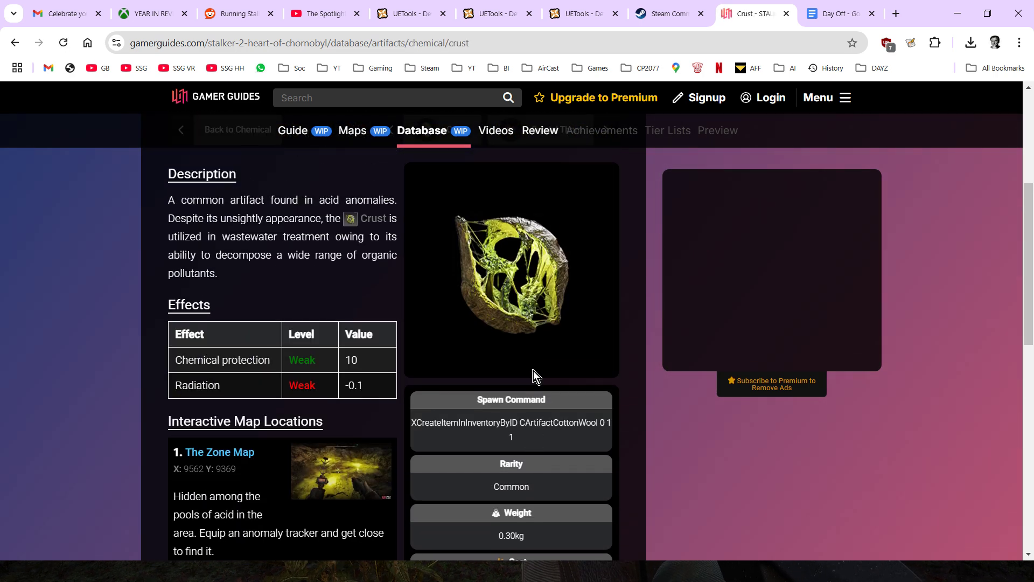
scroll(411, 384, "up", 1)
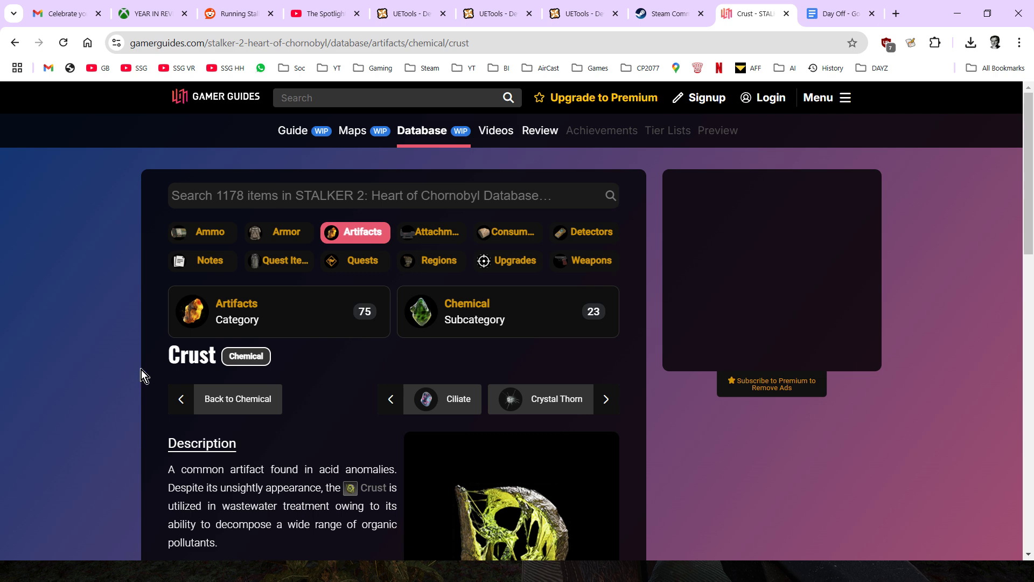
left_click(406, 15)
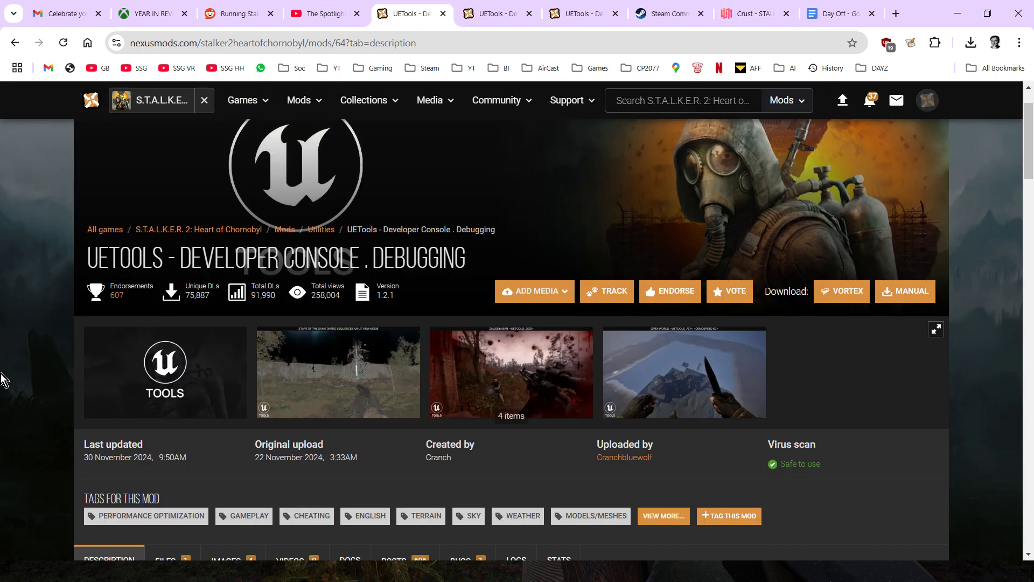